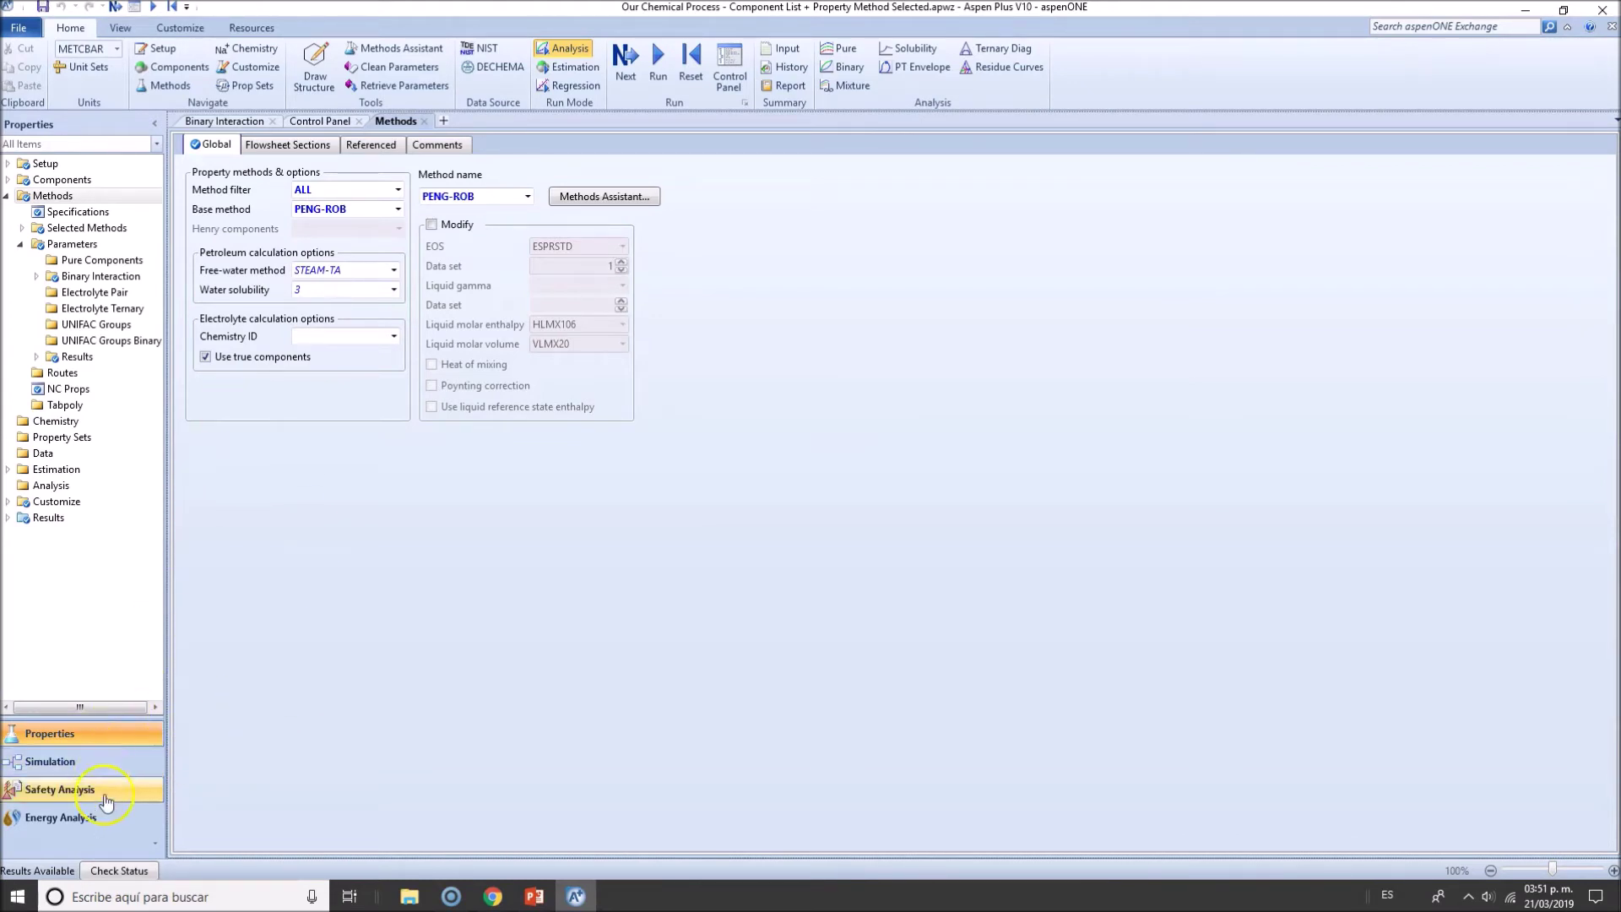
# Leave the Properties environment for Simulation to show the empty Main Flowsheet
pyautogui.click(116, 765)
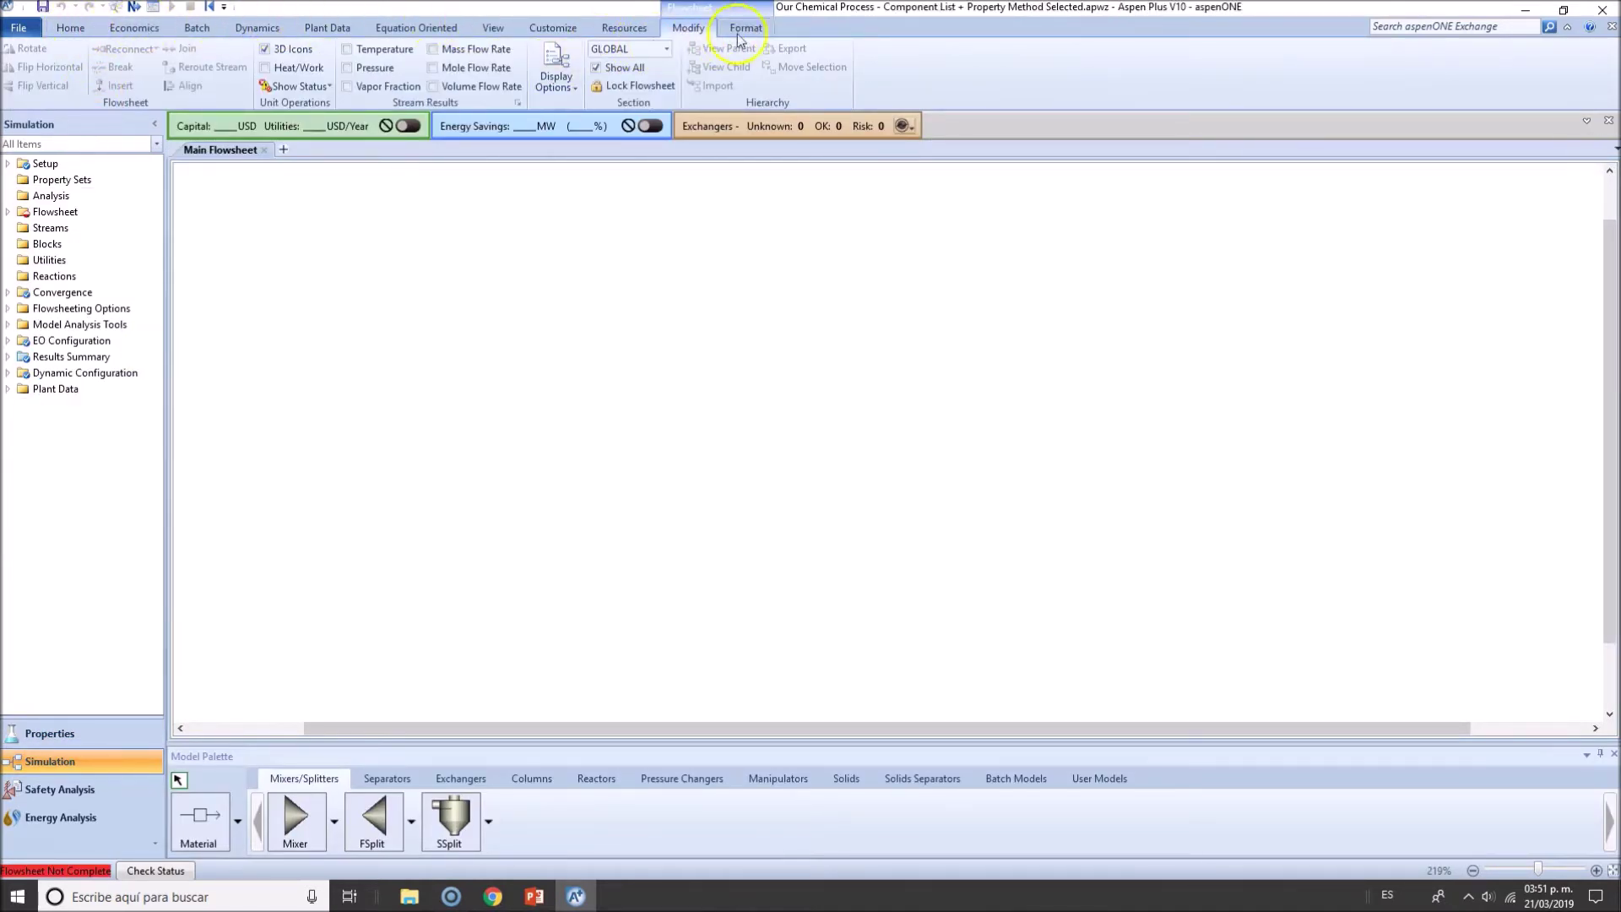
# Browse the Economics, Dynamics, Plant Data, Equation Oriented, View, Modify and Format ribbon tabs, then return to Home
pyautogui.click(71, 28)
pyautogui.click(135, 29)
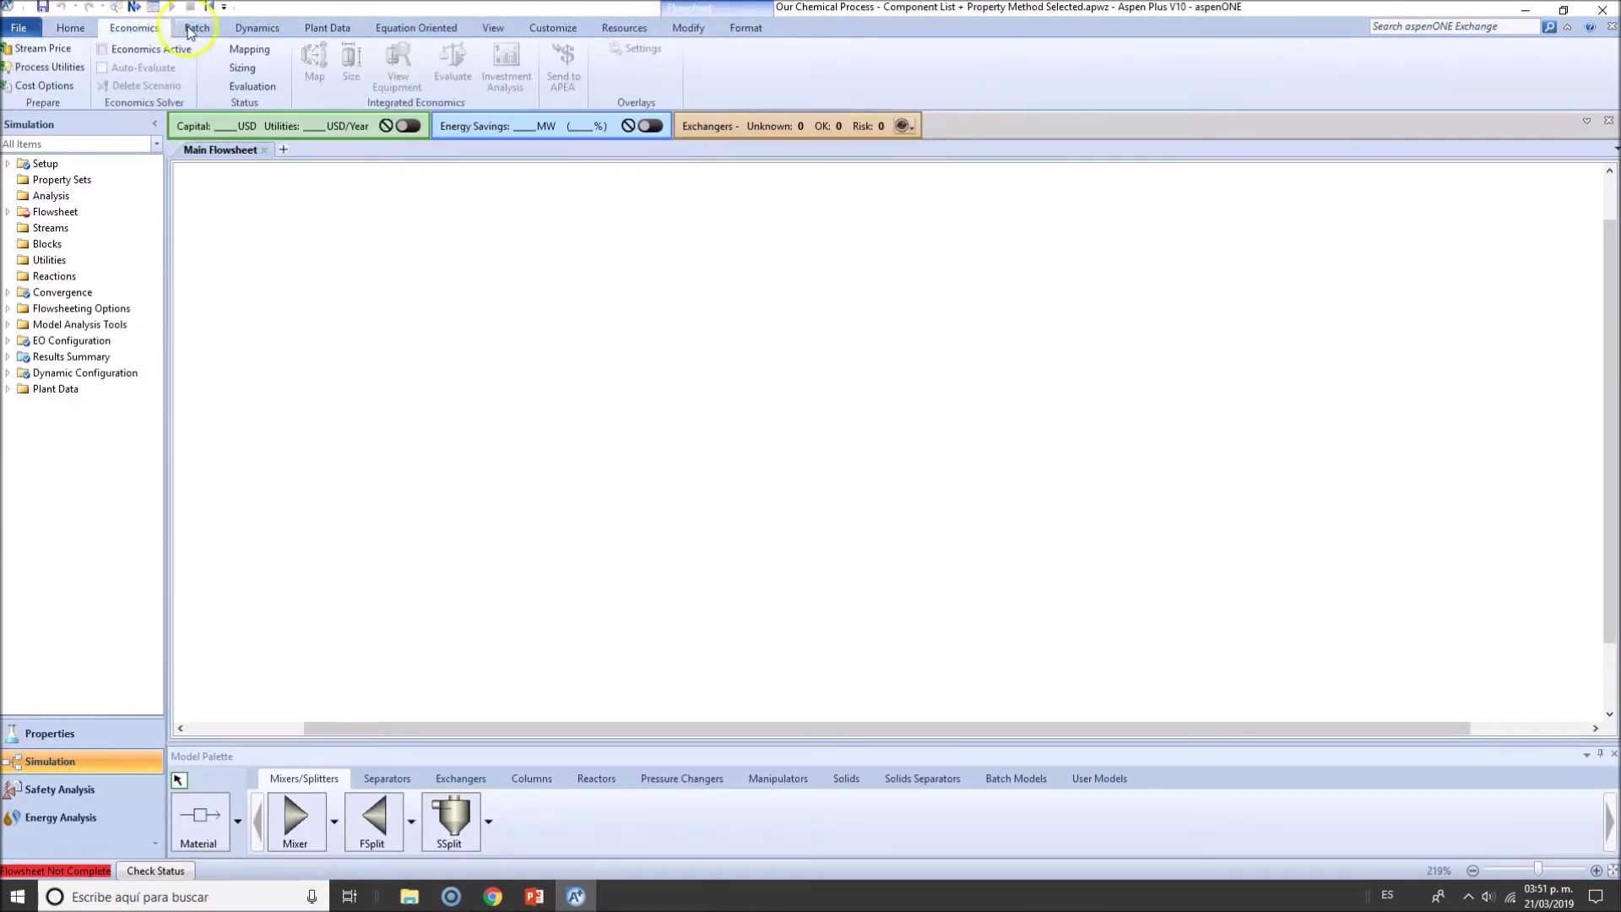
pyautogui.click(197, 28)
pyautogui.click(257, 28)
pyautogui.click(328, 27)
pyautogui.click(416, 28)
pyautogui.click(515, 28)
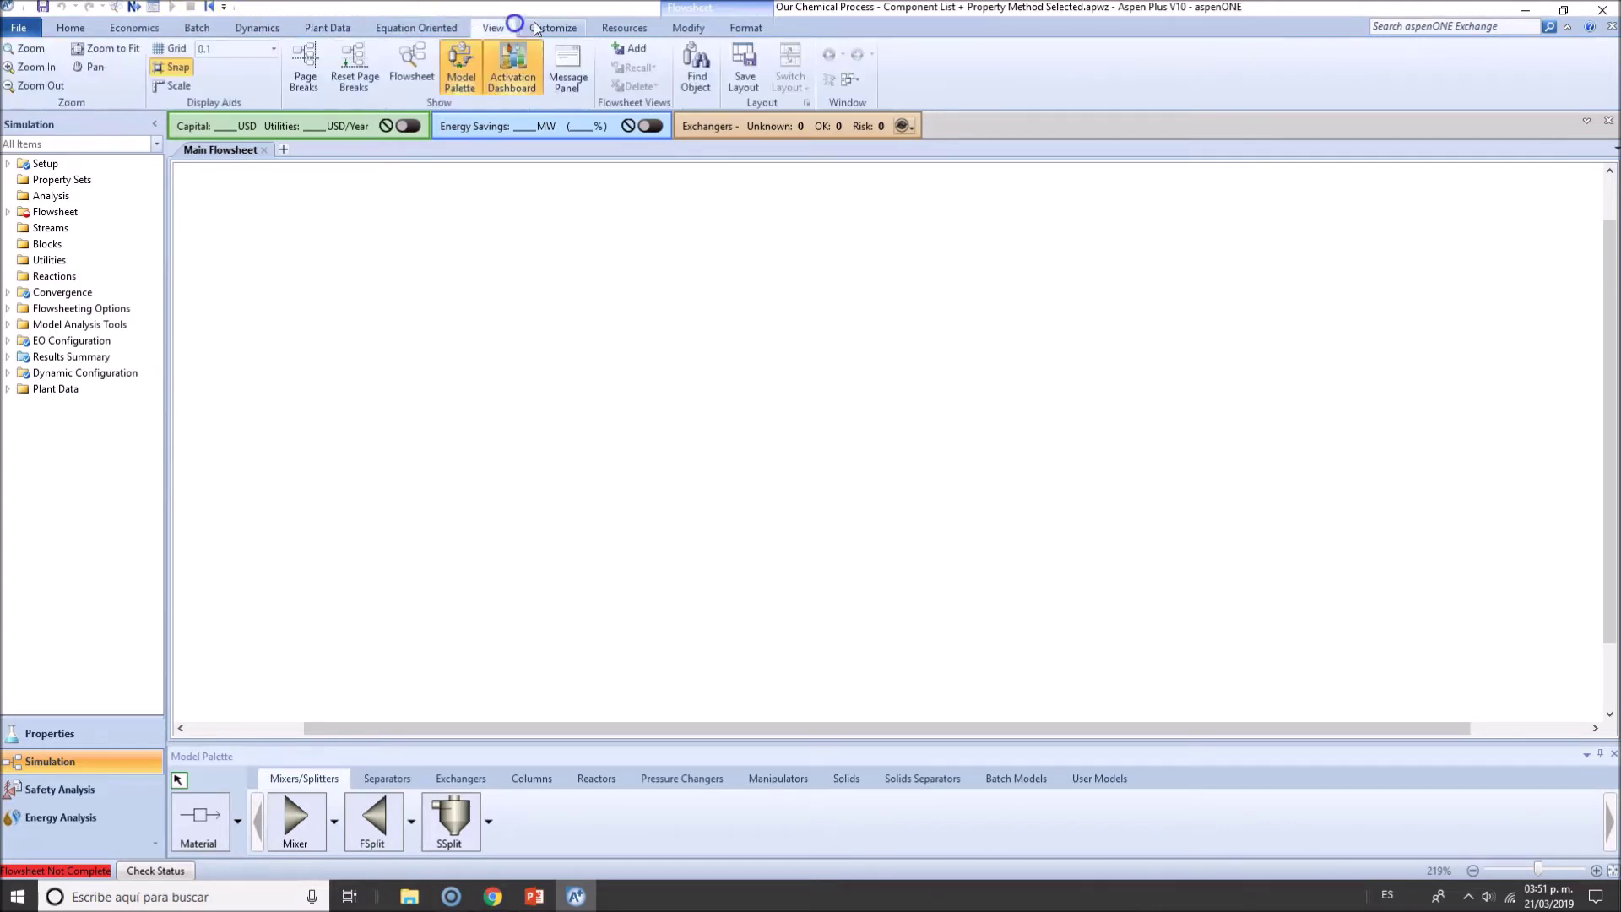
pyautogui.click(625, 28)
pyautogui.click(688, 28)
pyautogui.click(745, 27)
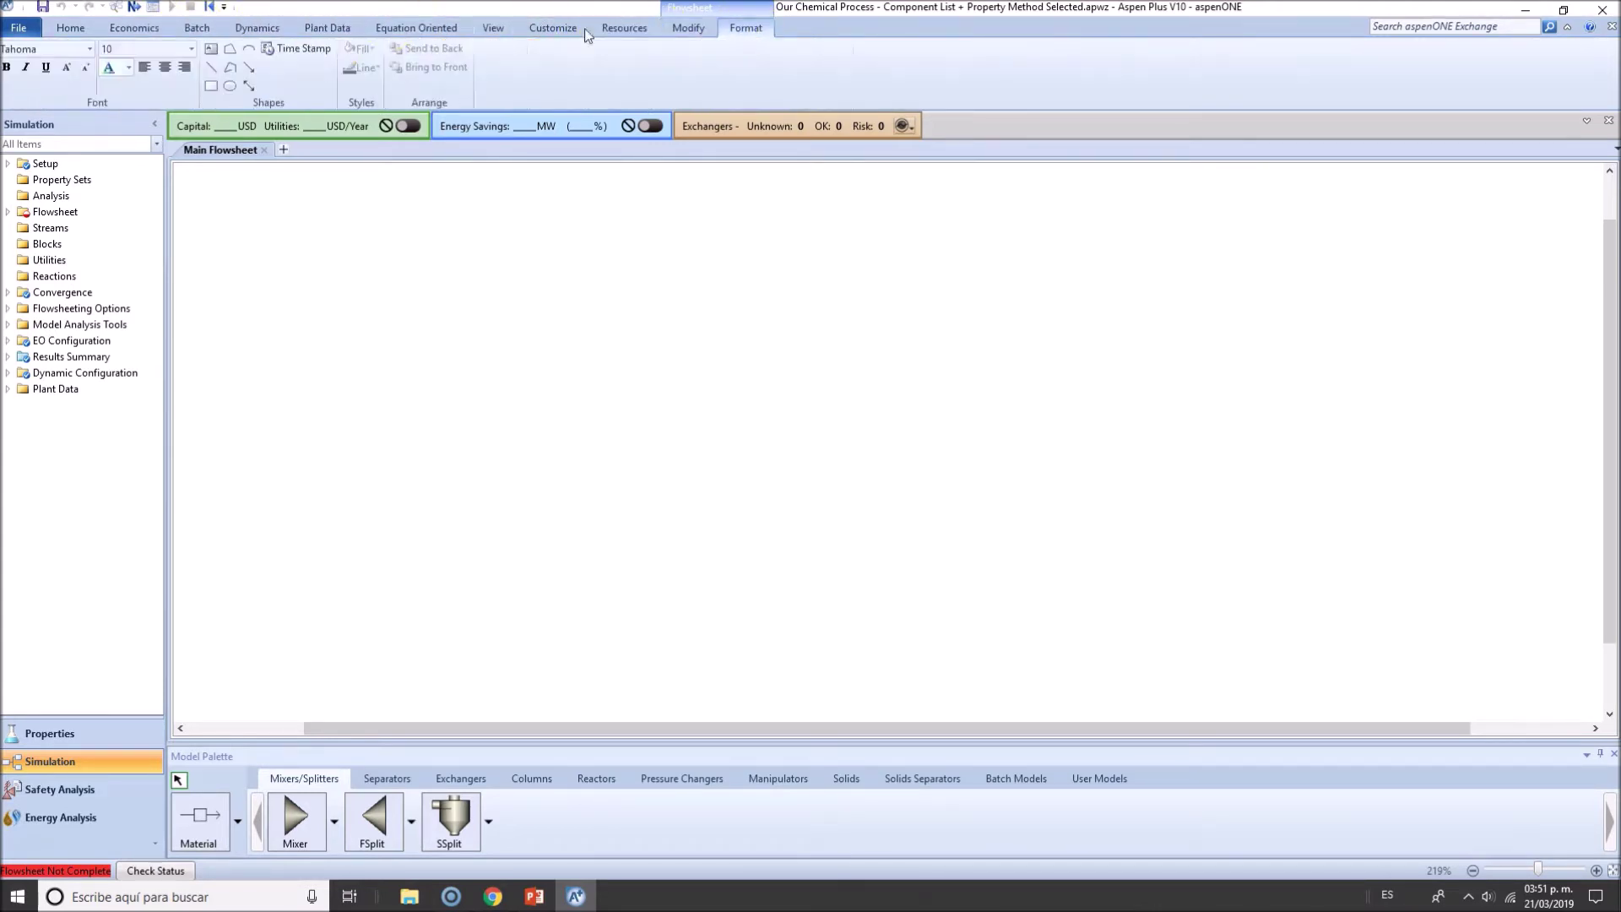
pyautogui.click(19, 28)
pyautogui.click(71, 28)
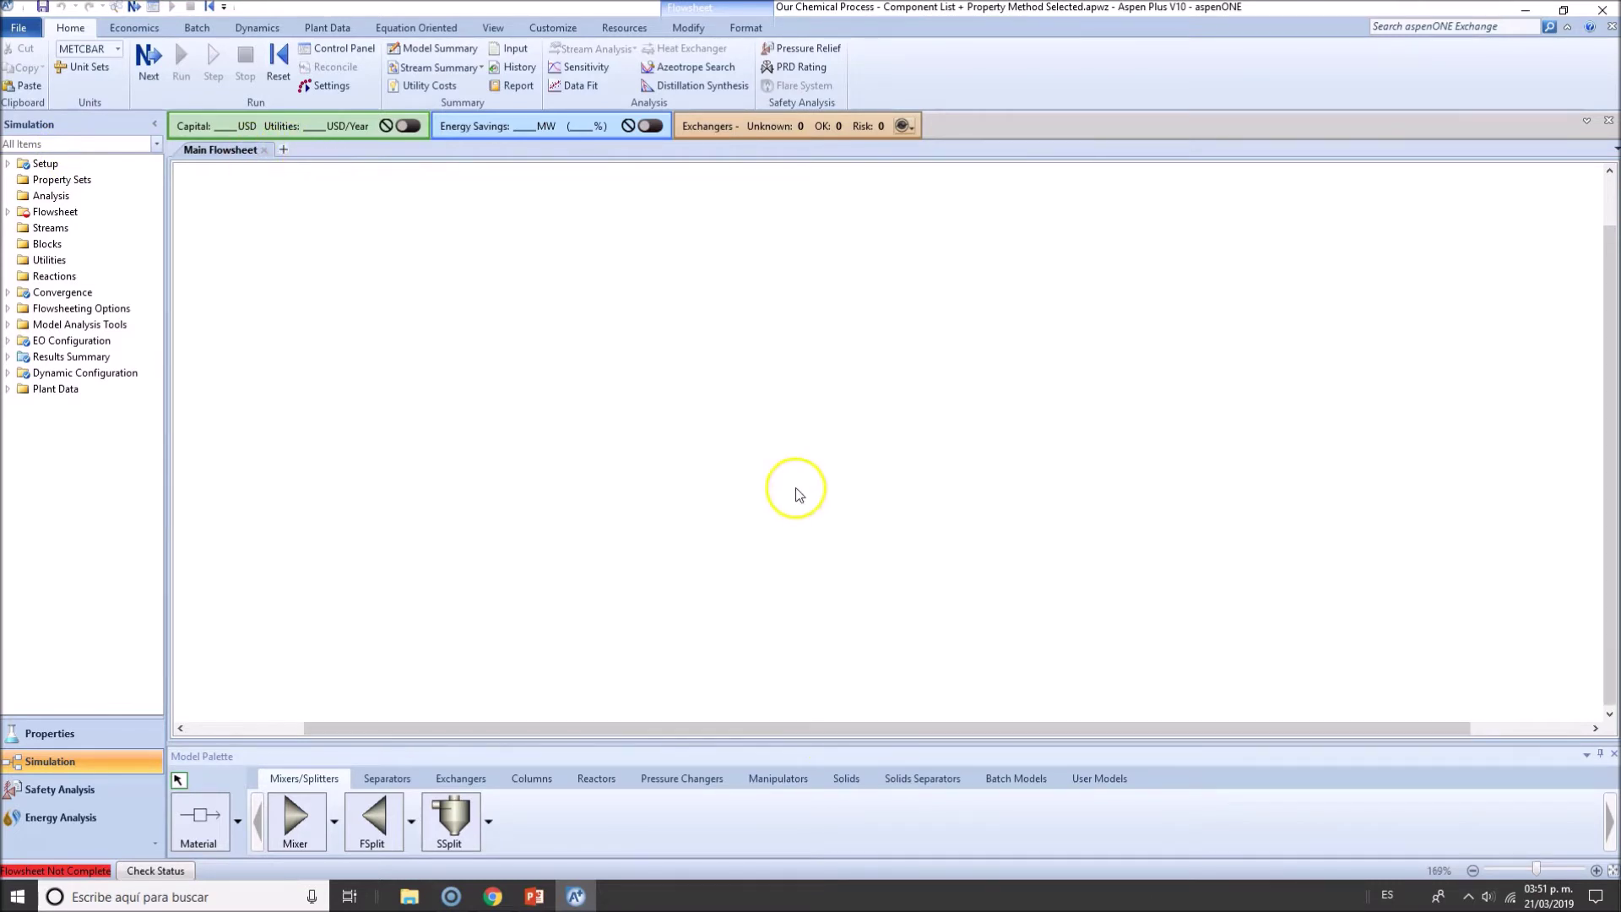
# Look over the Separators and Manipulators palette models, then use Next to see the Flowsheet Definition help
pyautogui.scroll(-1, 795, 488)
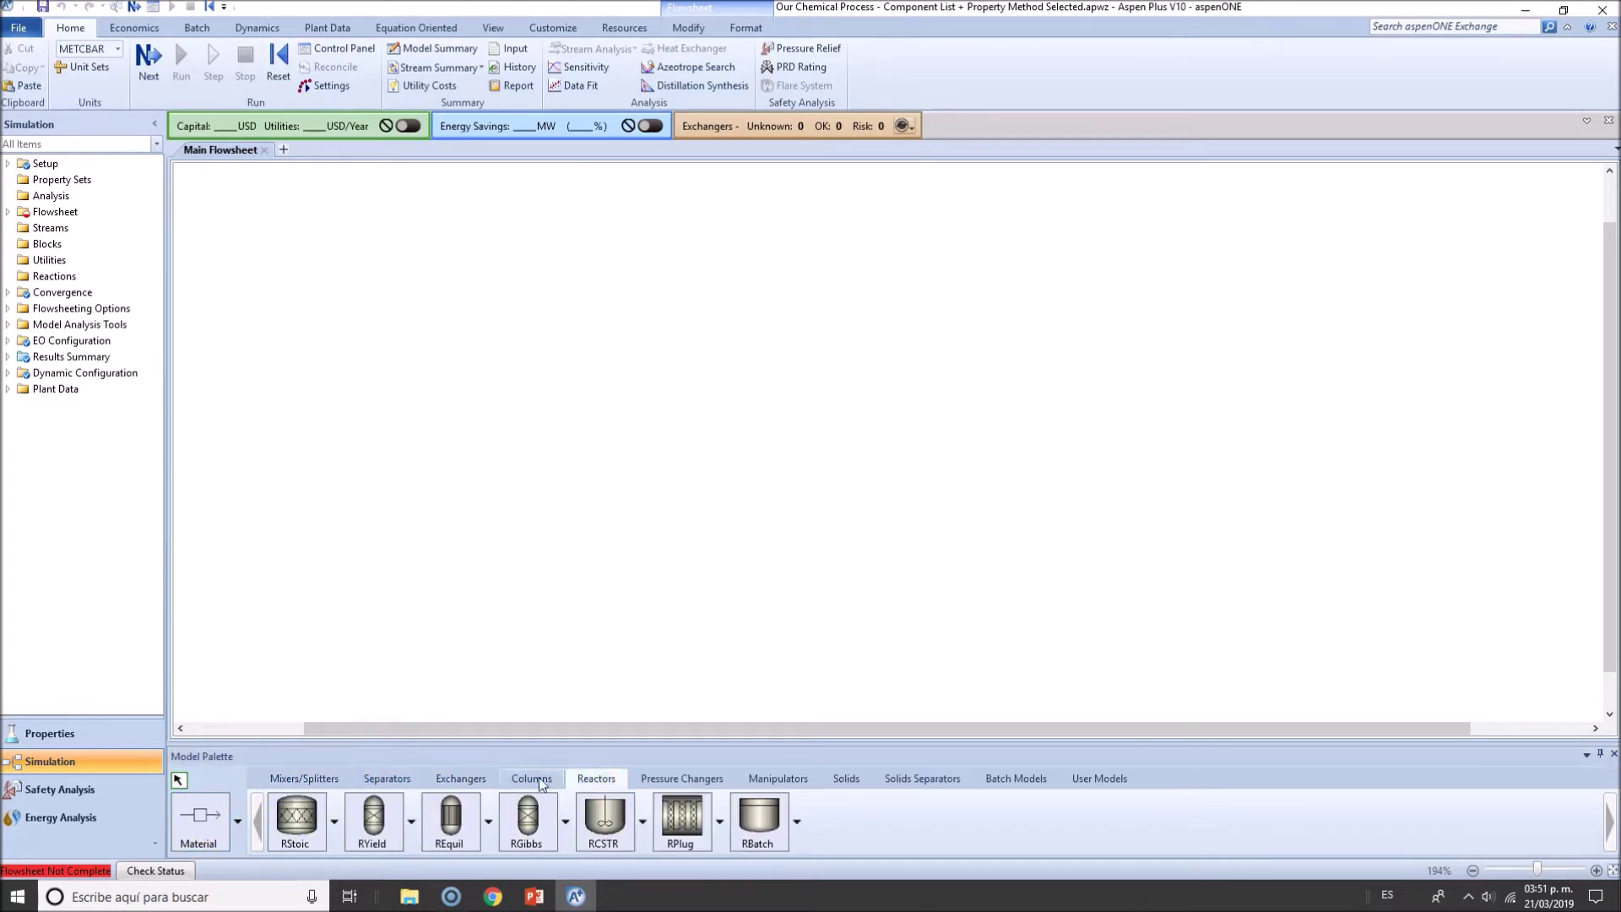
pyautogui.click(355, 781)
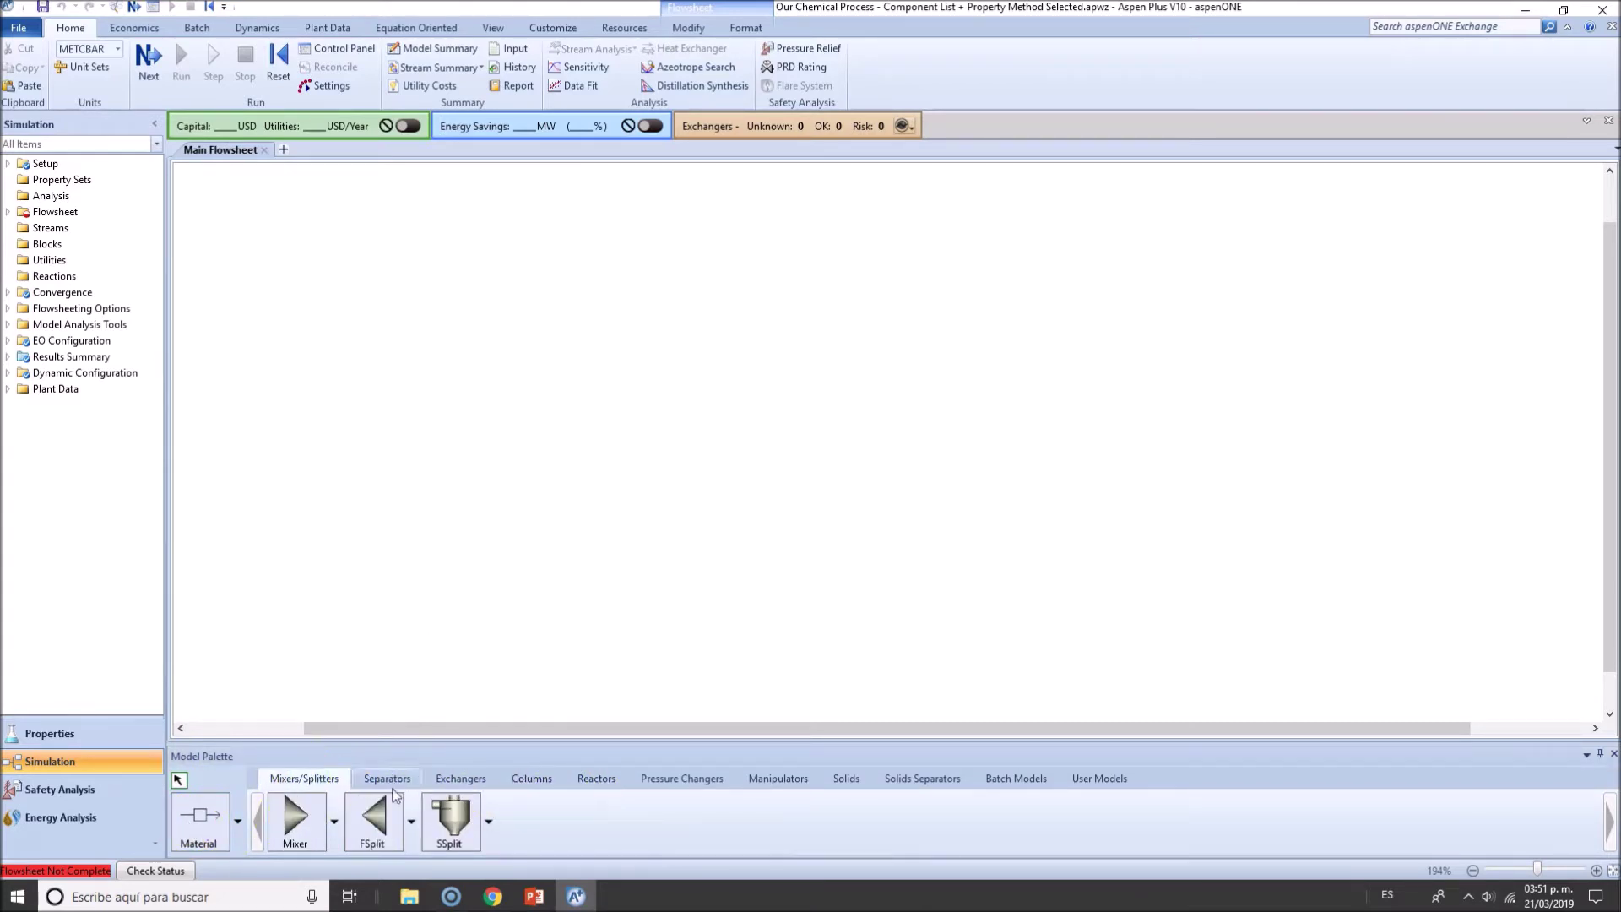
pyautogui.click(772, 779)
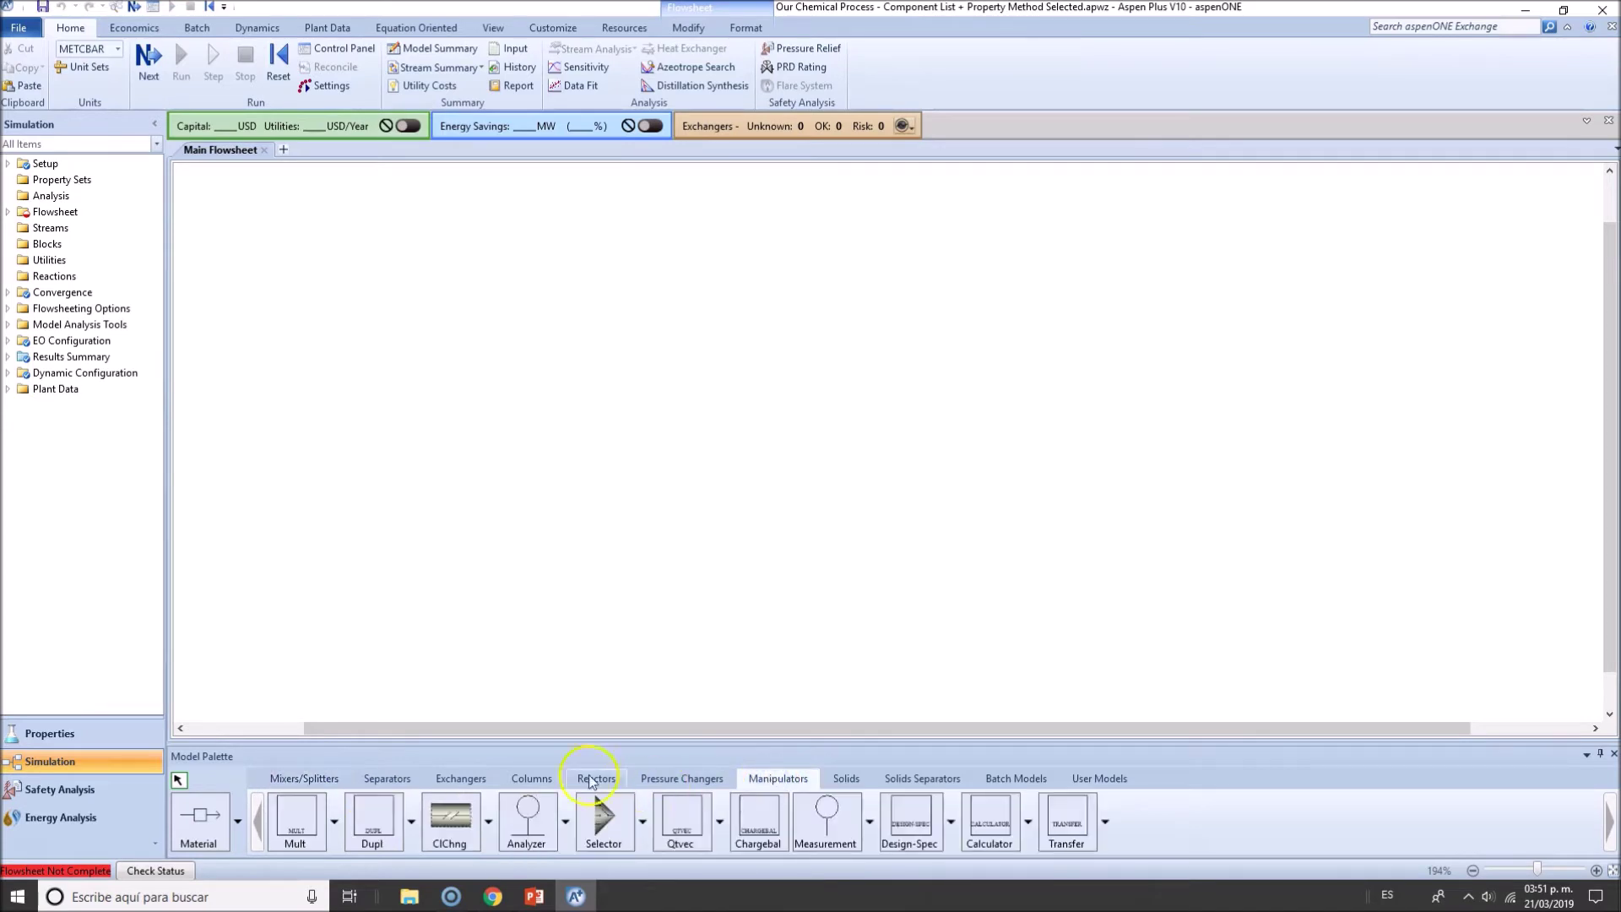
pyautogui.click(287, 782)
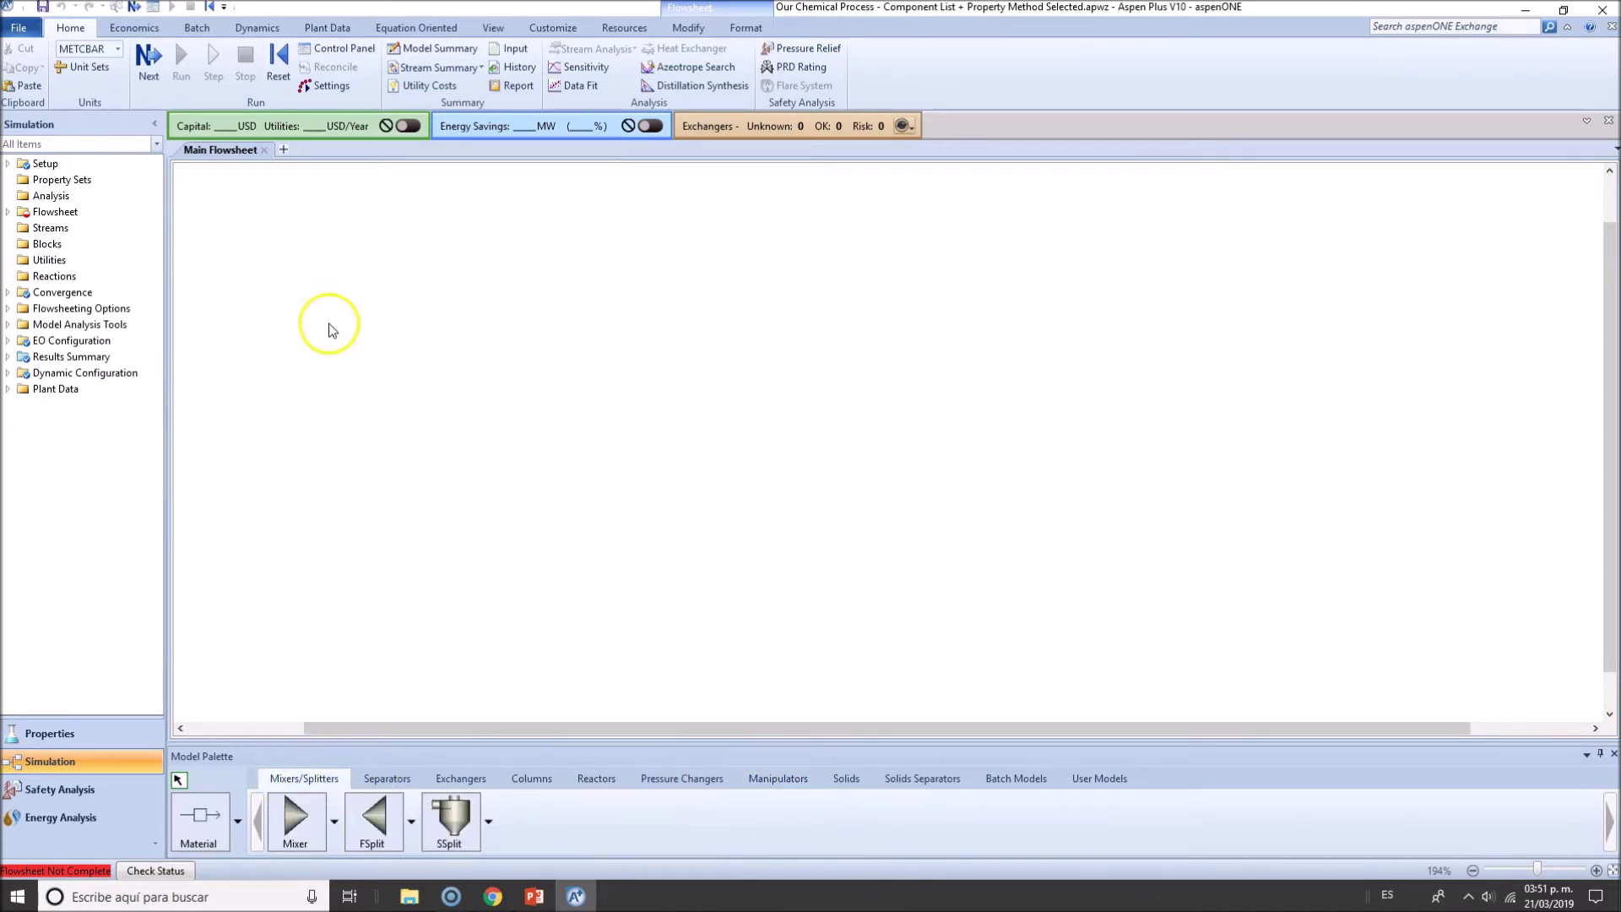
pyautogui.click(157, 81)
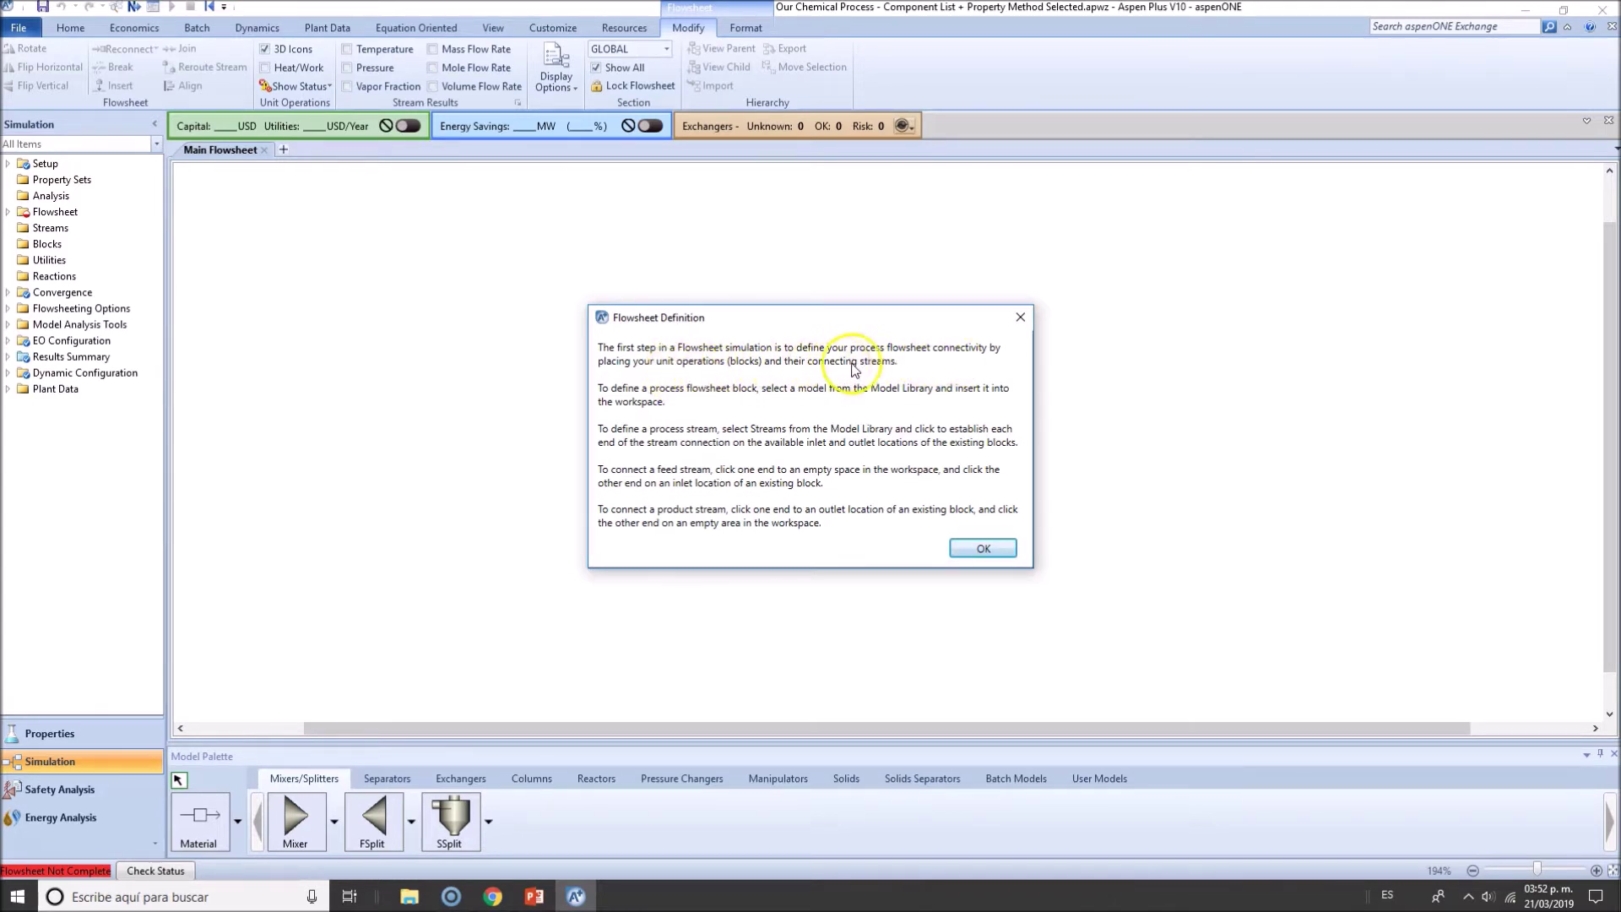
# Close the help dialog and draw a horizontal material stream left of centre
pyautogui.click(1020, 318)
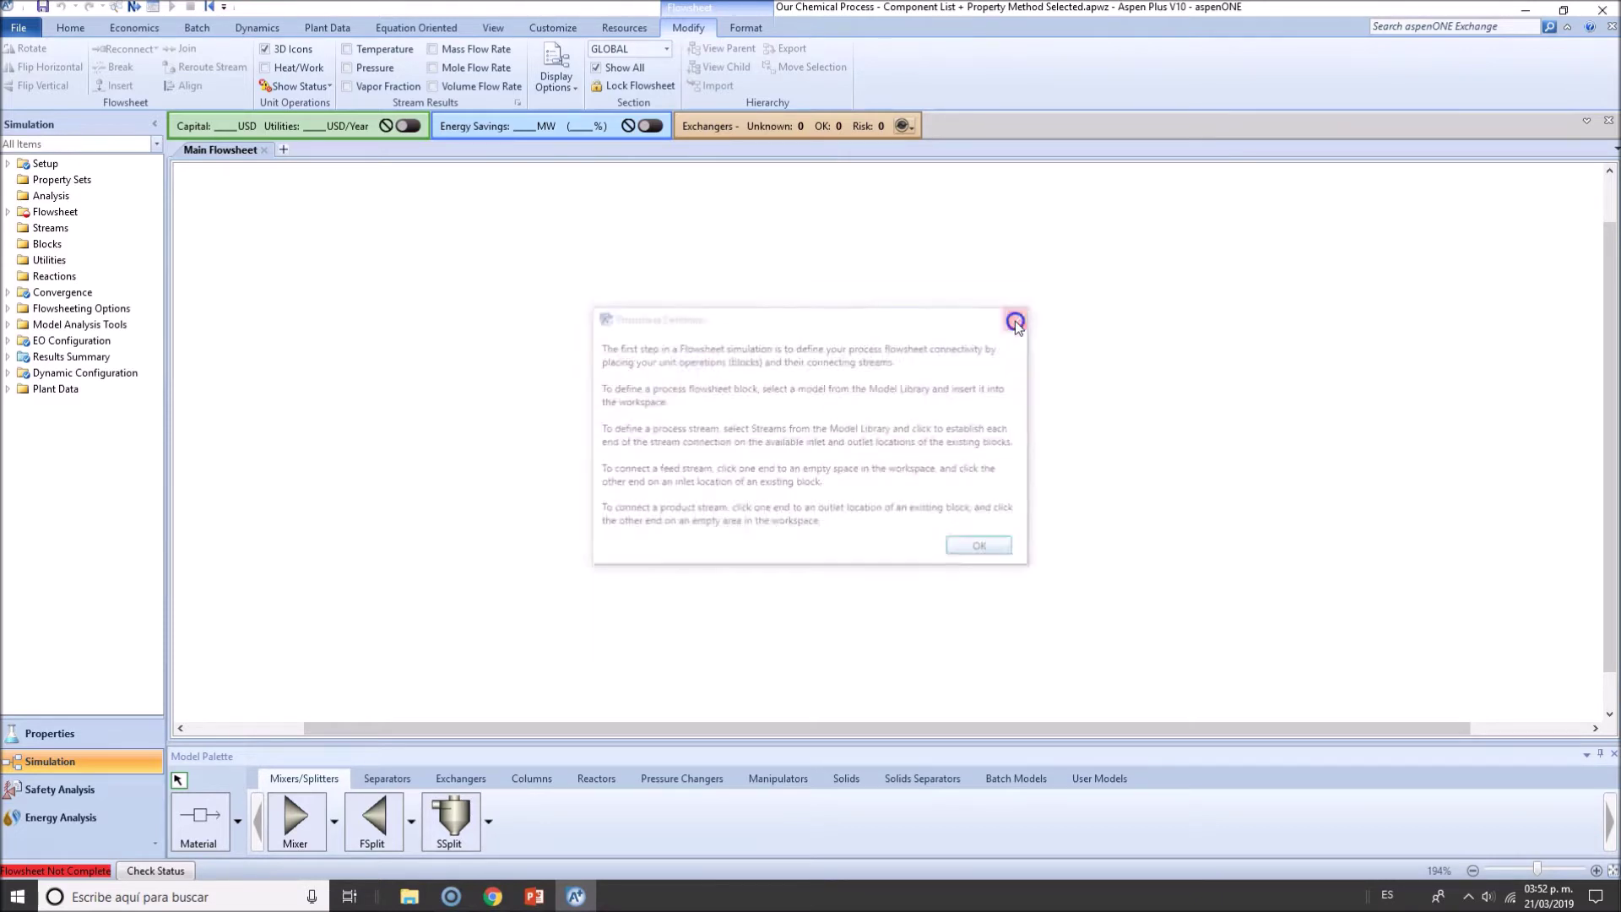
pyautogui.click(239, 821)
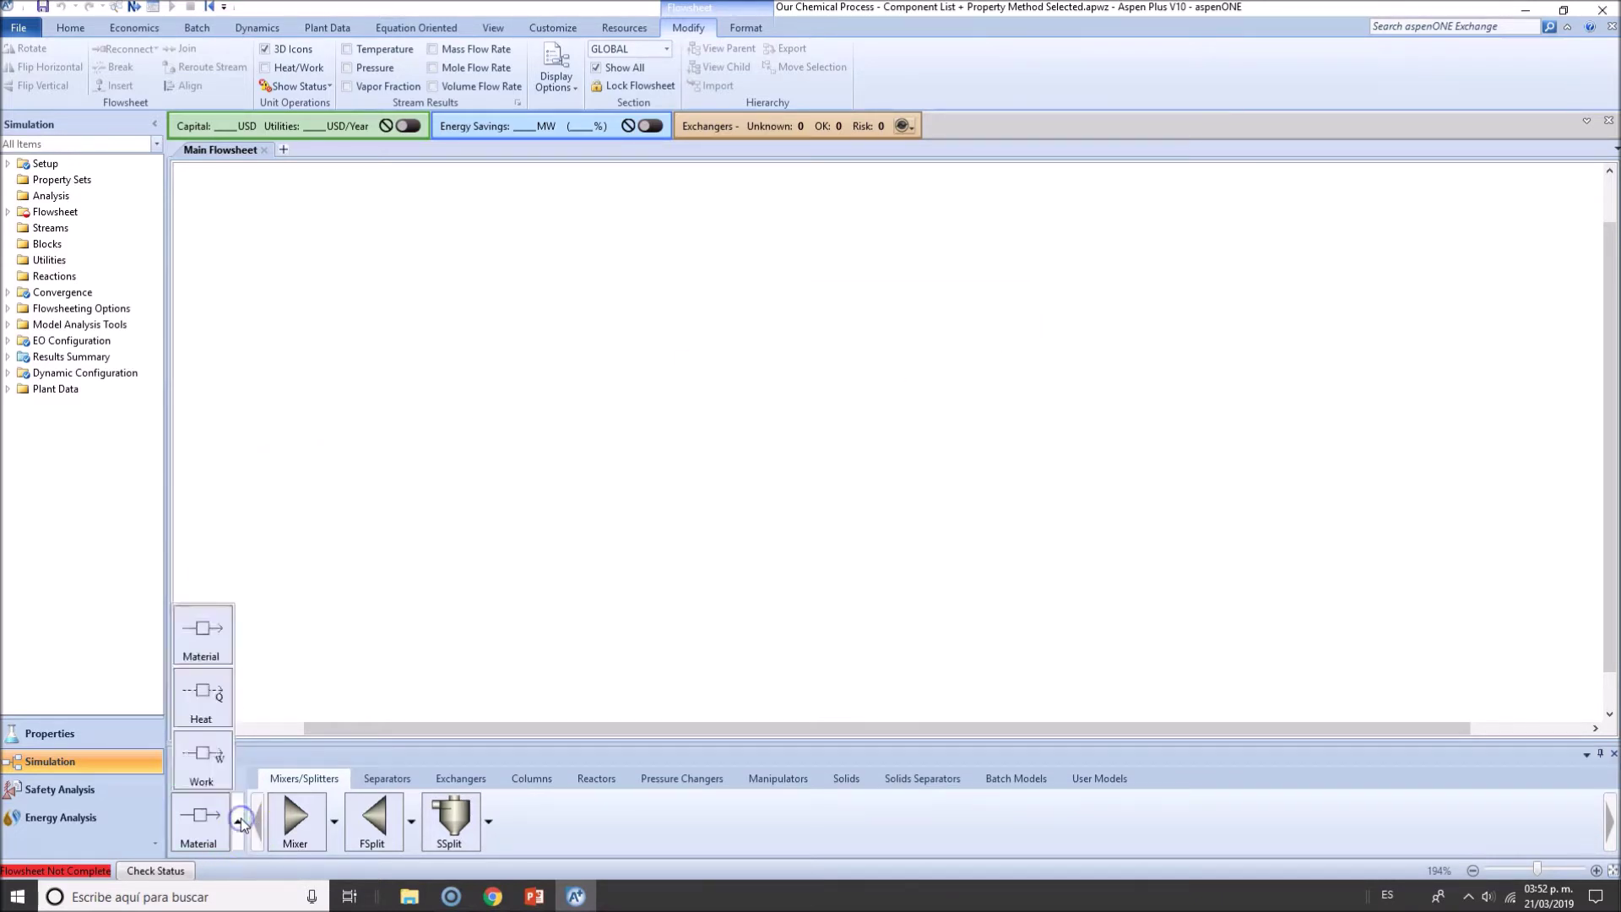
pyautogui.click(212, 648)
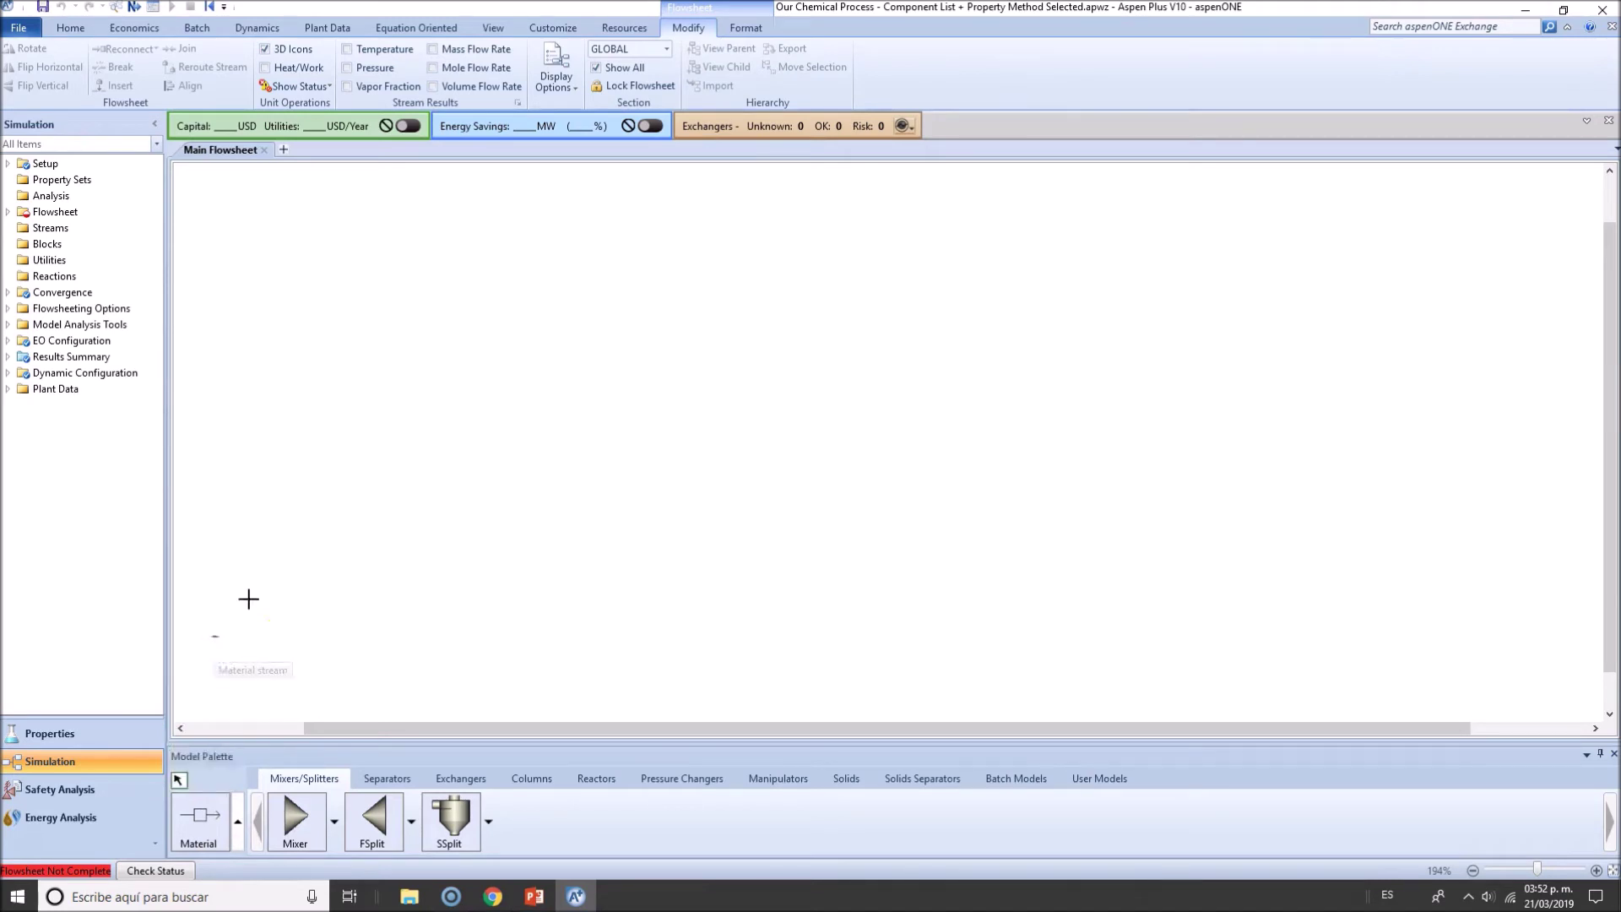
pyautogui.click(289, 458)
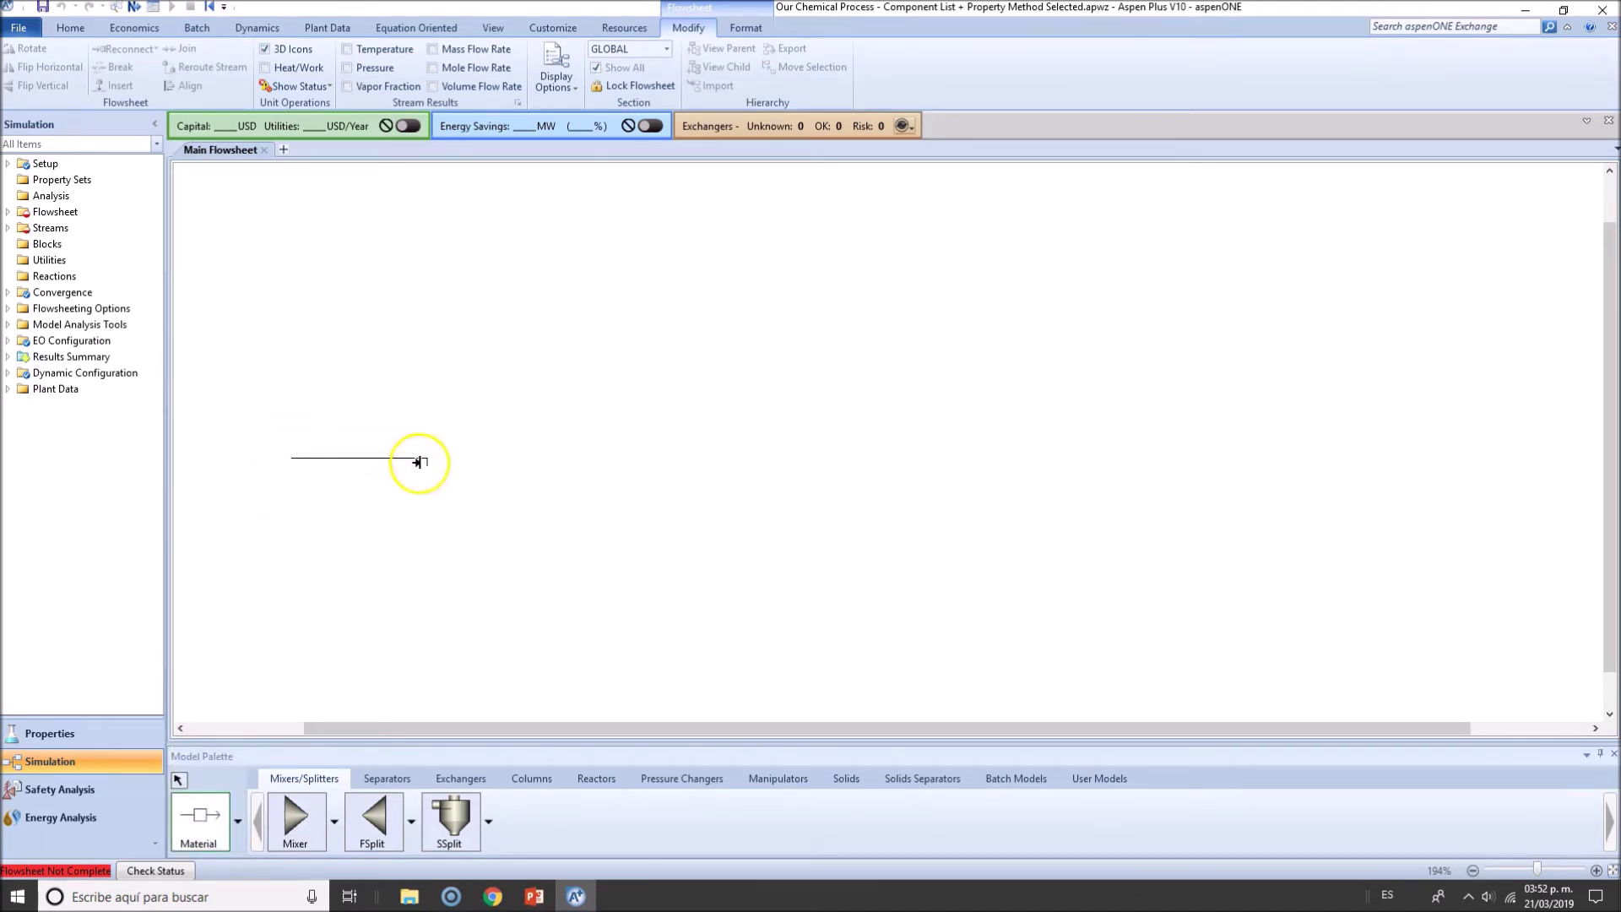
pyautogui.click(436, 457)
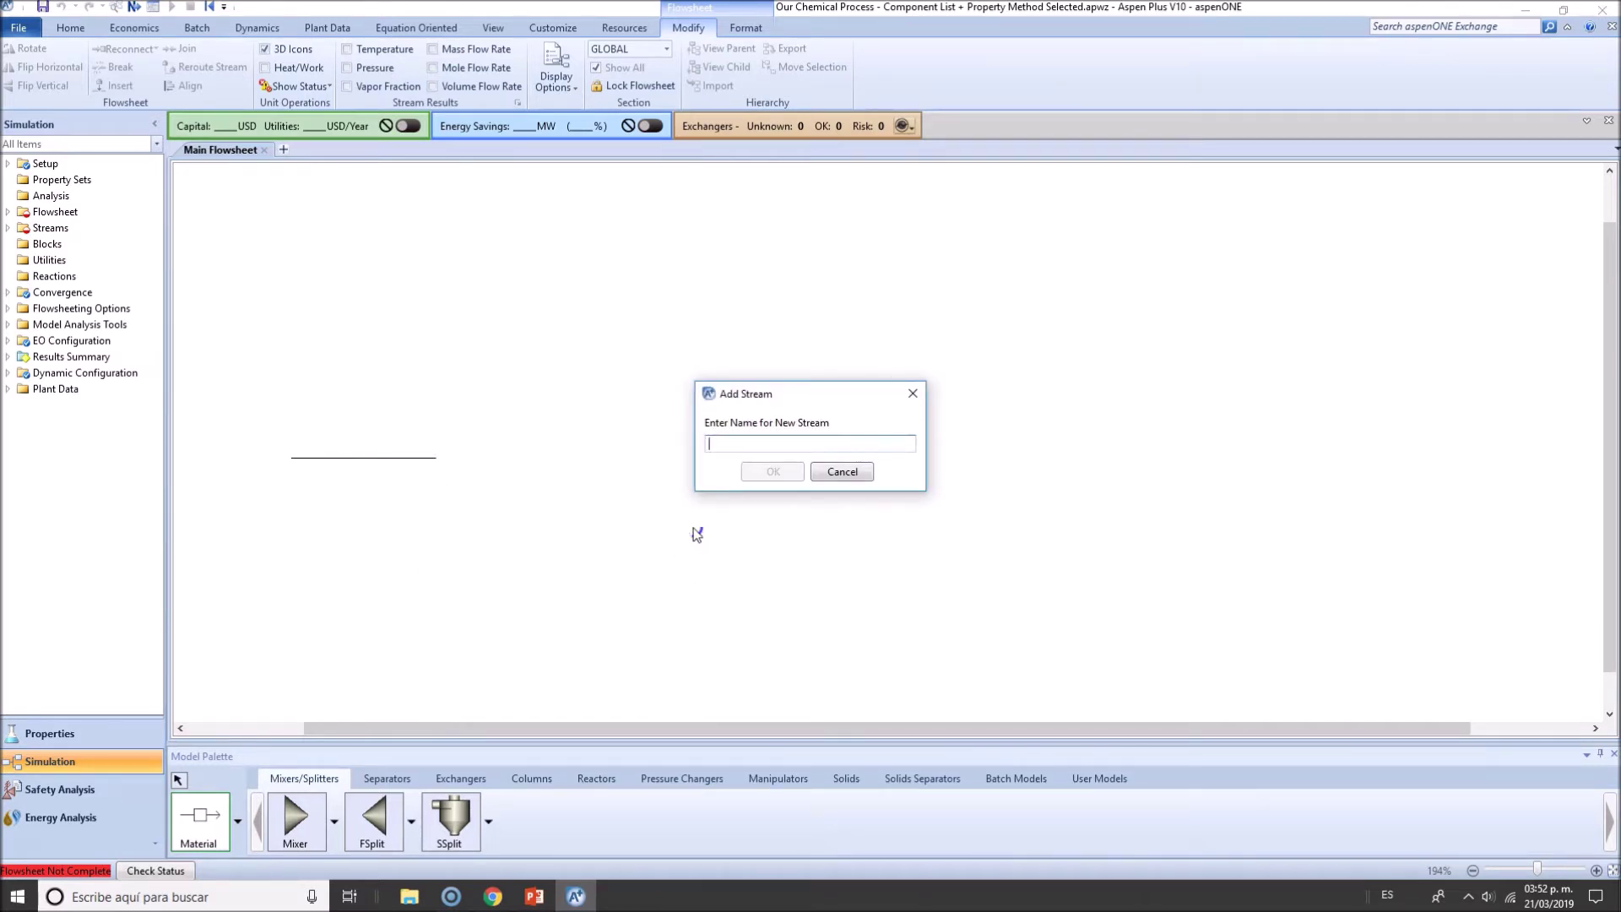
# Name the new material stream FEED
pyautogui.write('STREAM')
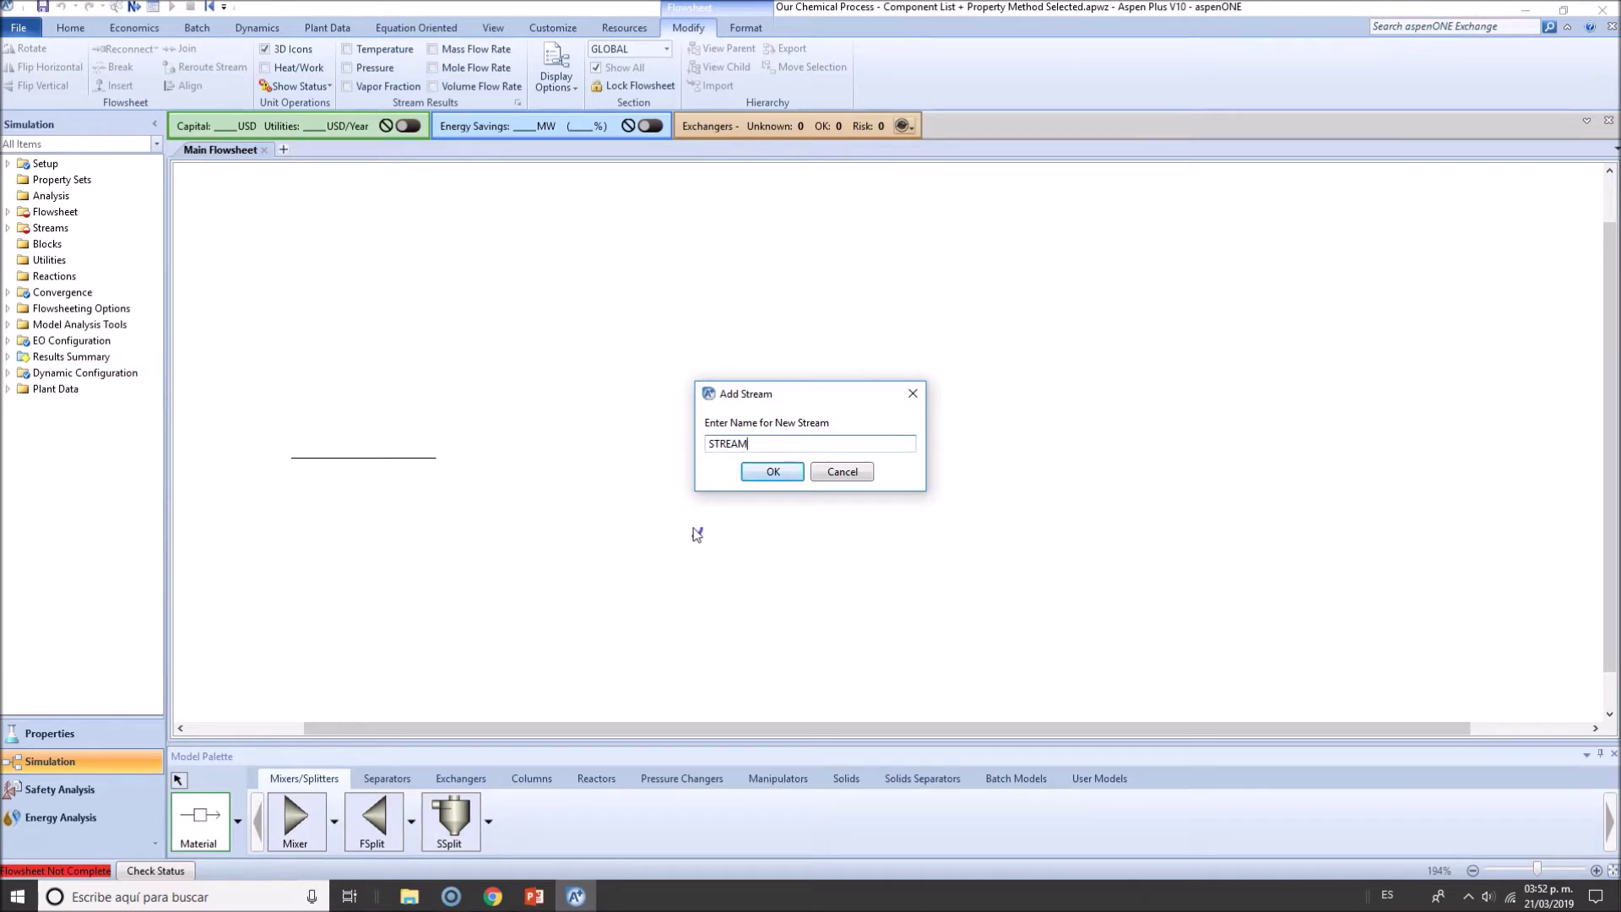
pyautogui.press('BackSpace')
pyautogui.press('BackSpace')
pyautogui.press('BackSpace')
pyautogui.press('BackSpace')
pyautogui.press('BackSpace')
pyautogui.press('BackSpace')
pyautogui.write('1')
pyautogui.press('BackSpace')
pyautogui.press('BackSpace')
pyautogui.press('BackSpace')
pyautogui.press('BackSpace')
pyautogui.write('FOO')
pyautogui.press('BackSpace')
pyautogui.write('FEED')
pyautogui.press('Return')
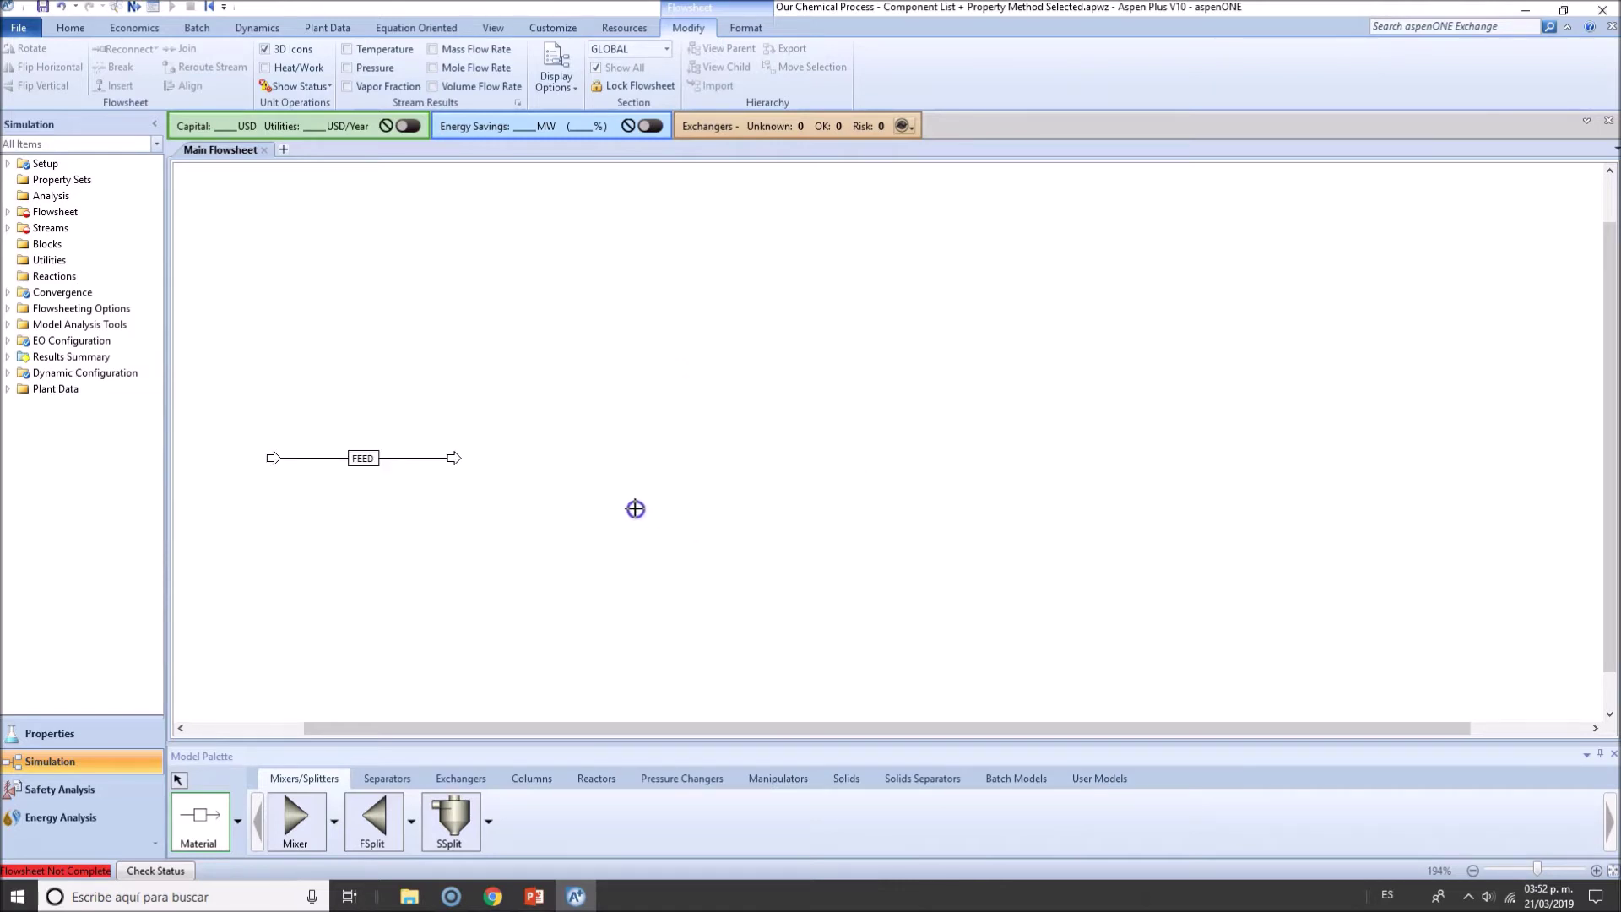
# Draw a heat stream above FEED, then cancel it without naming
pyautogui.click(237, 820)
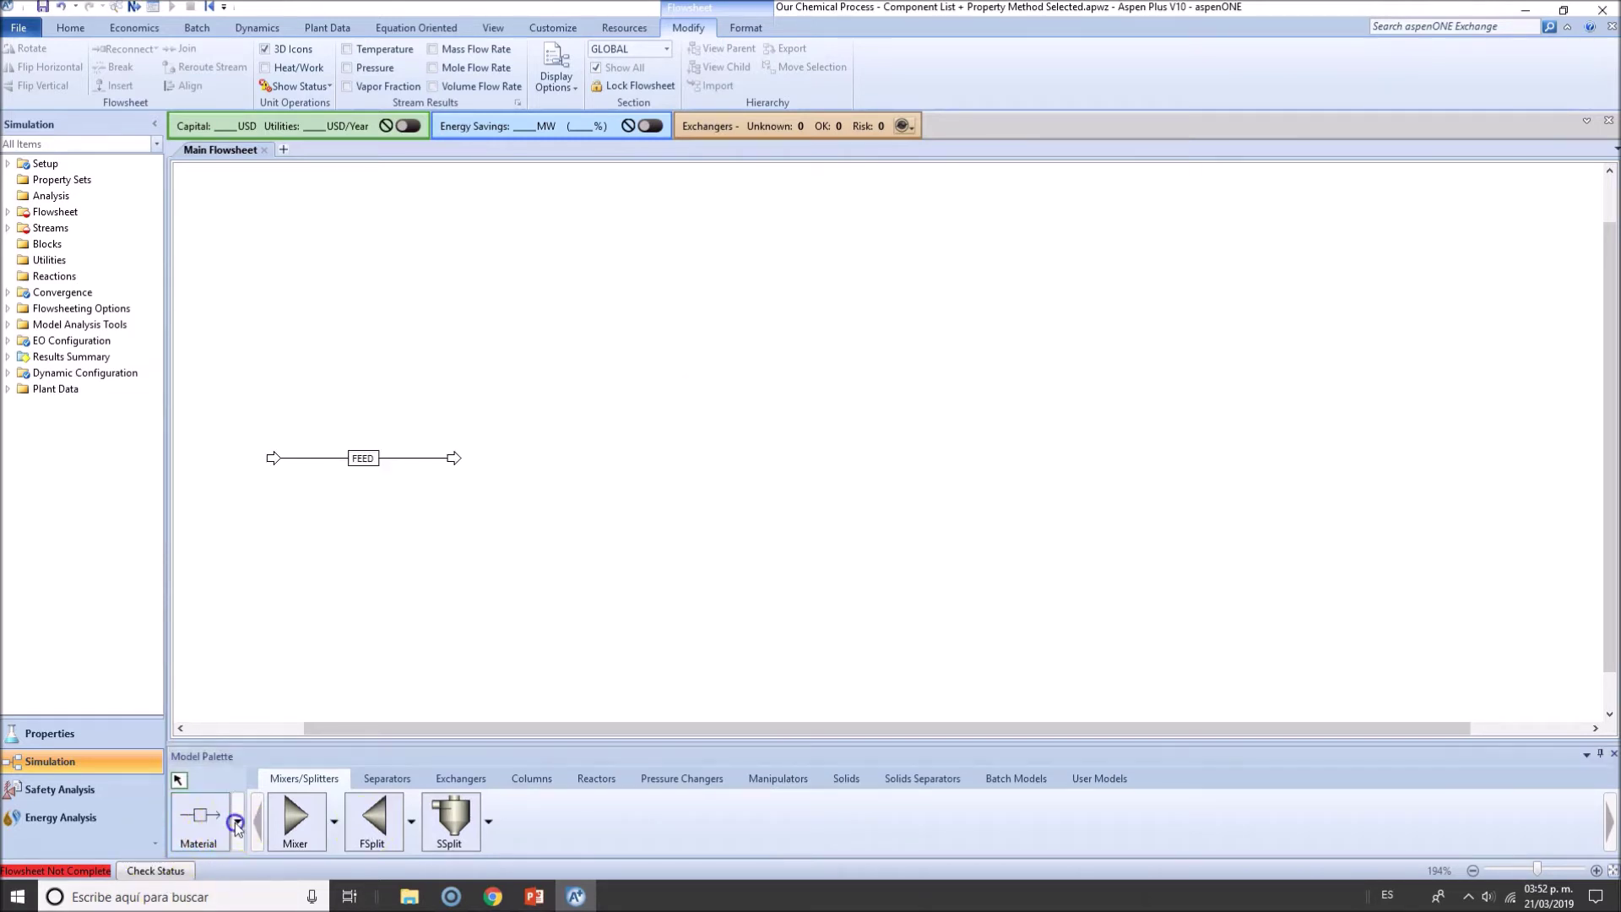
pyautogui.click(215, 720)
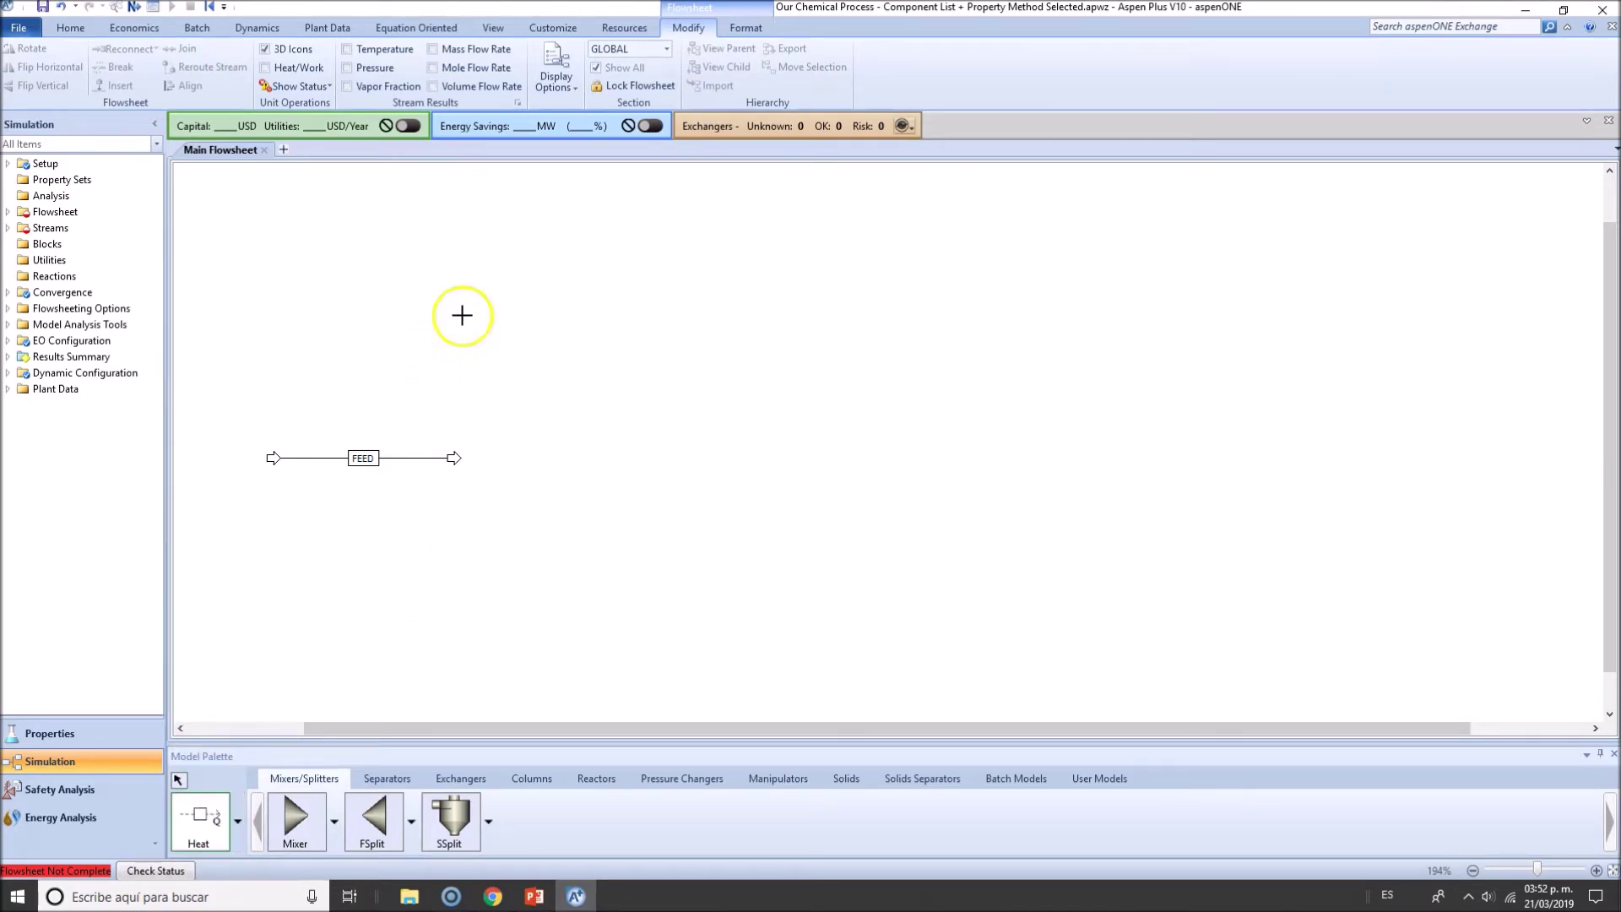
pyautogui.click(473, 258)
pyautogui.click(572, 408)
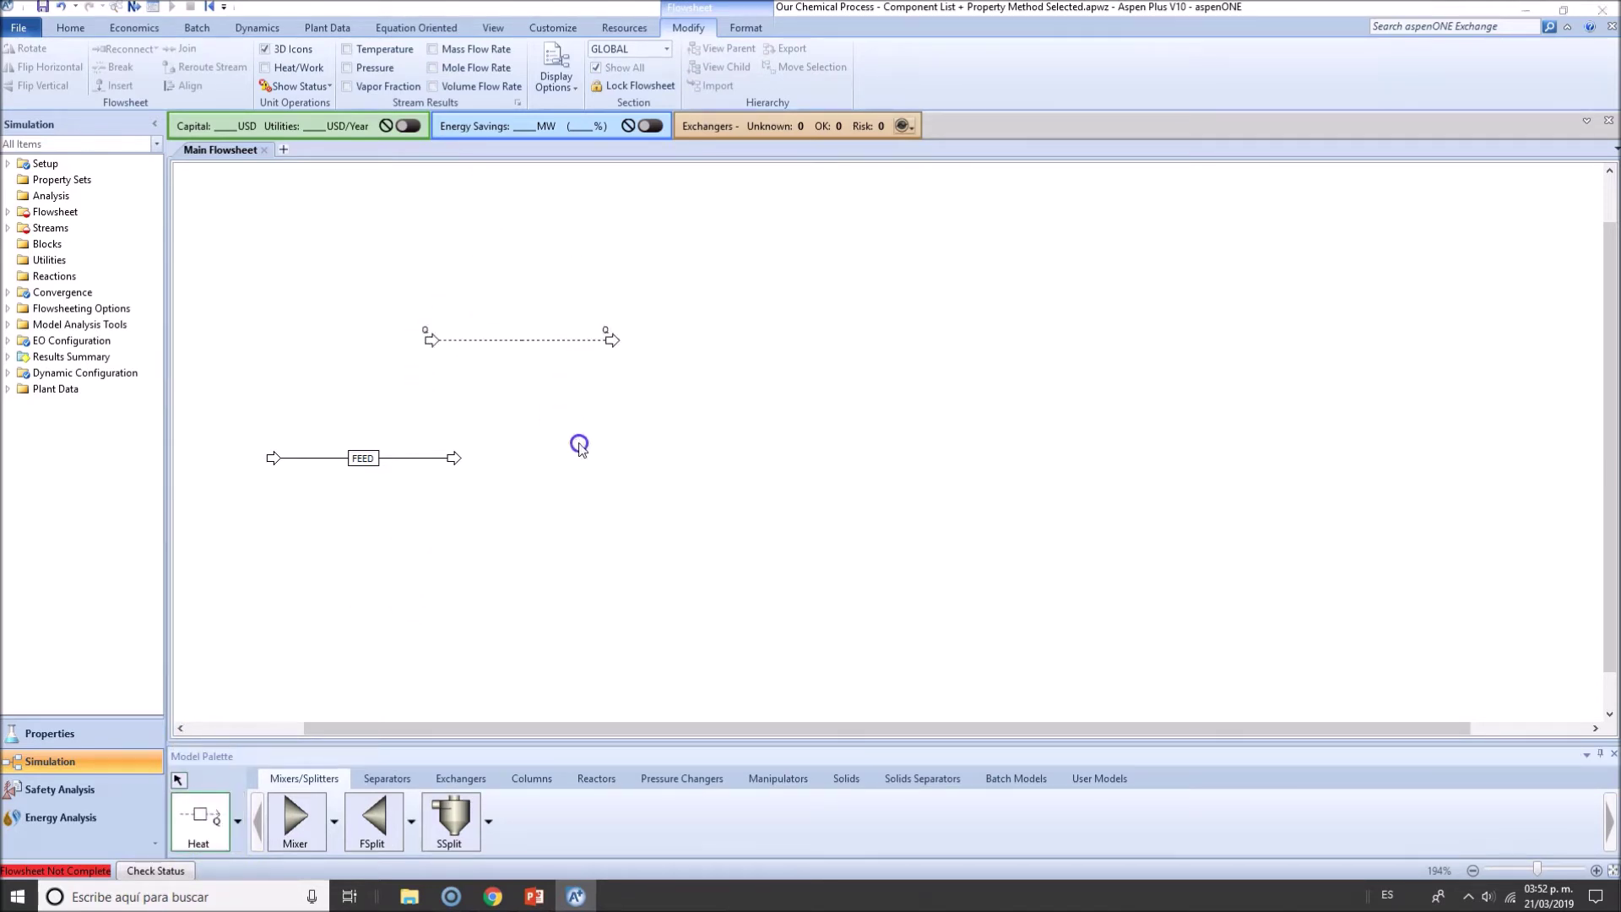
pyautogui.write('SUNLIGHT')
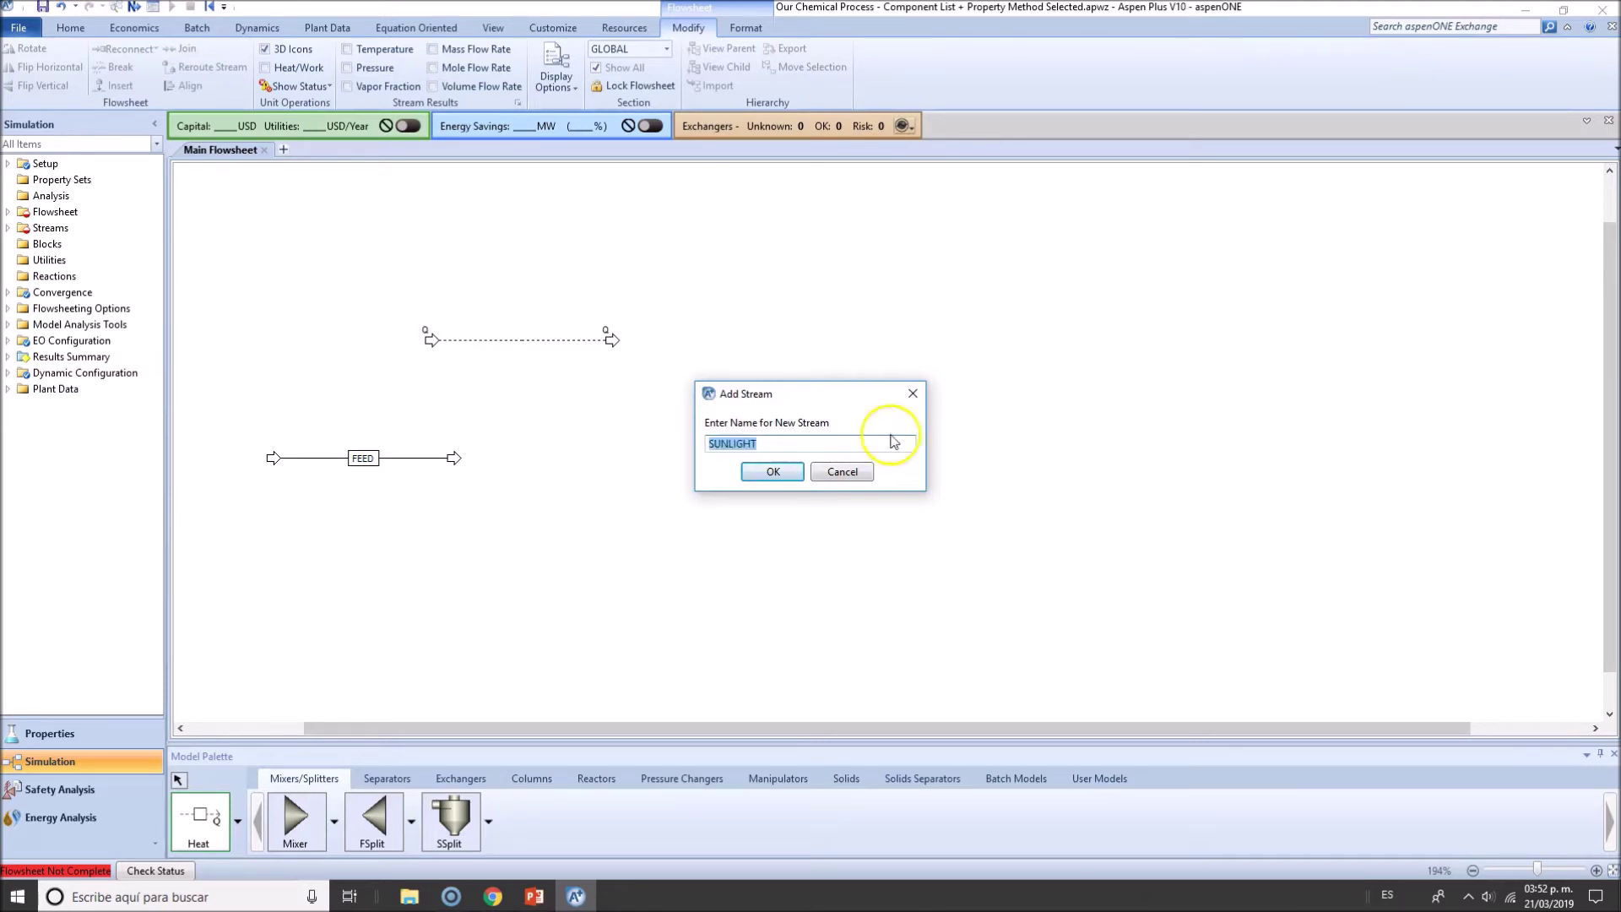
pyautogui.click(913, 393)
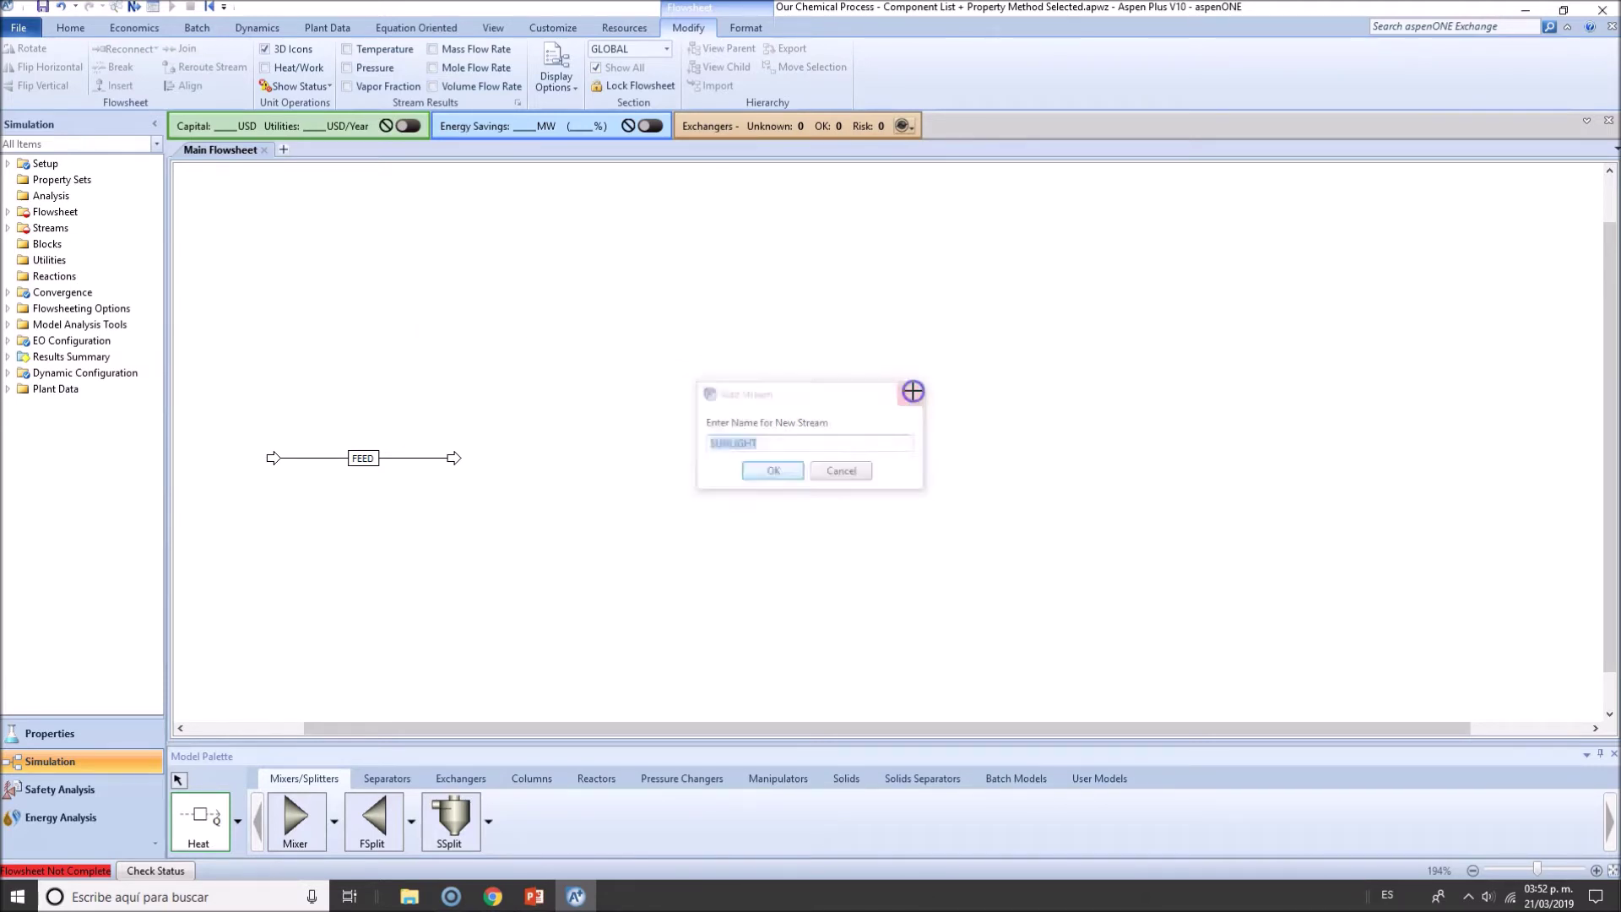
# Draw a work stream on the flowsheet, then cancel and discard it
pyautogui.click(237, 820)
pyautogui.click(225, 768)
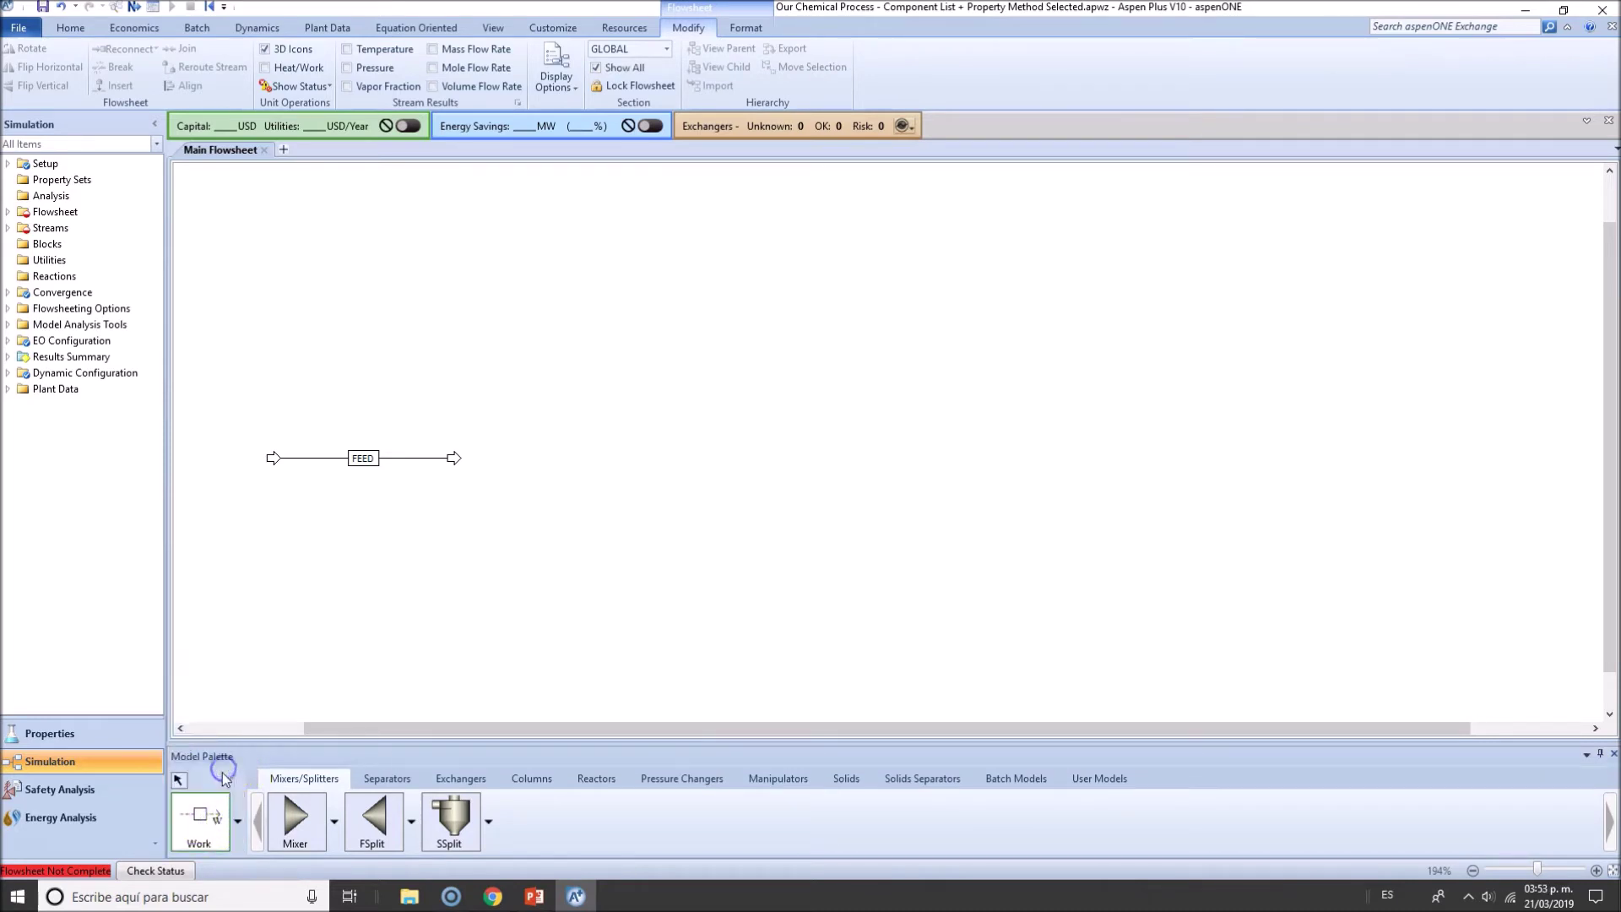
pyautogui.click(454, 276)
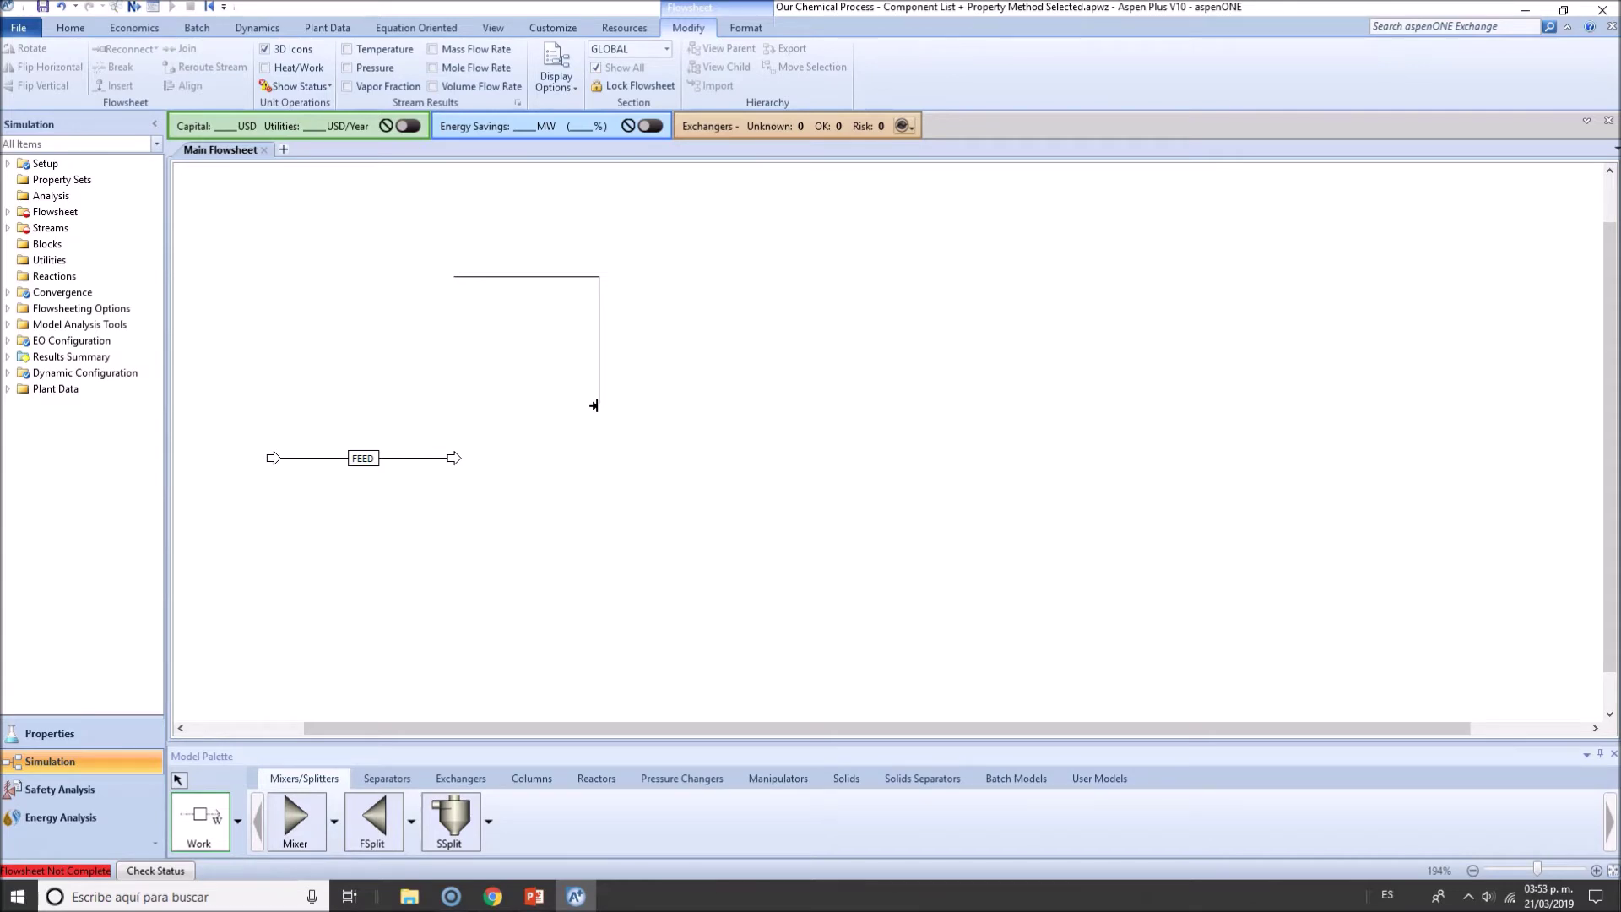
pyautogui.click(594, 407)
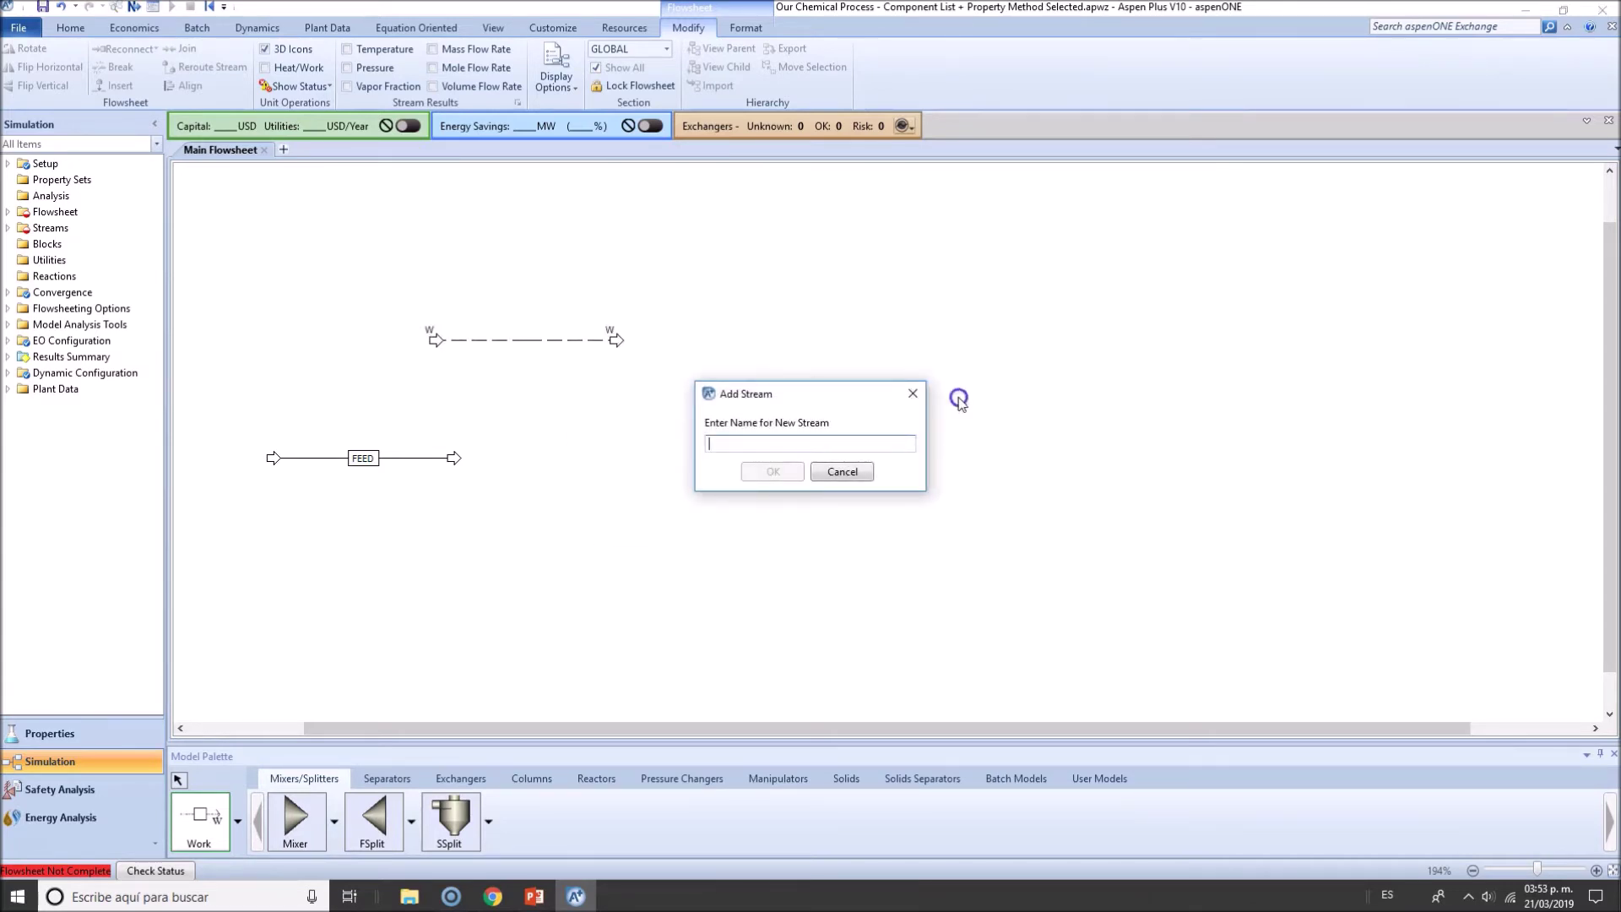
pyautogui.click(913, 394)
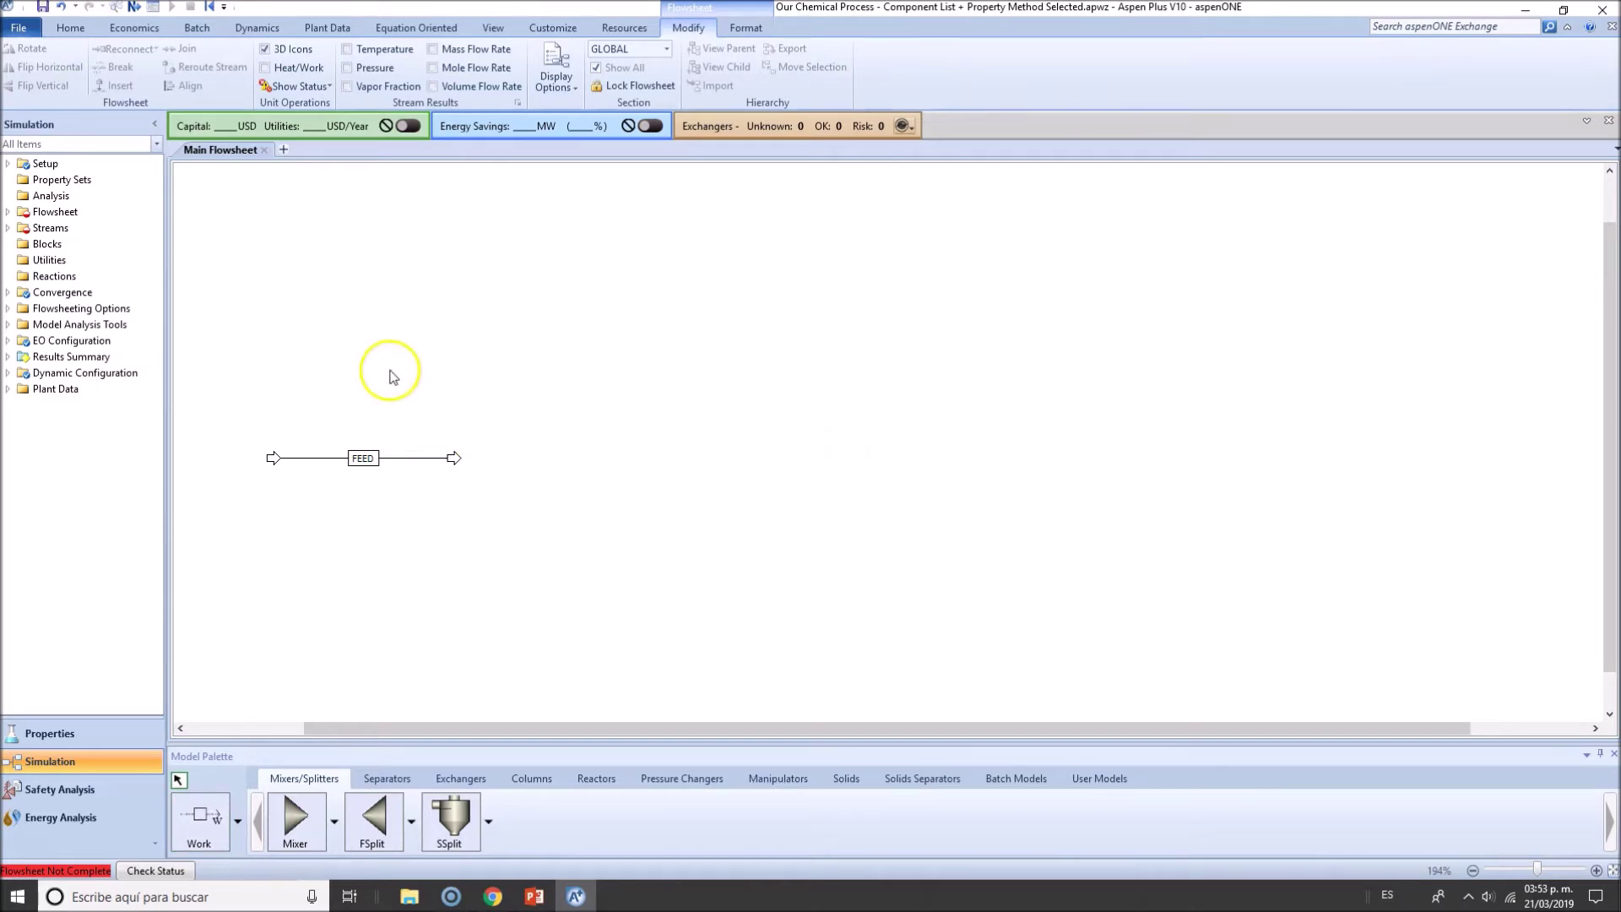
# Give the FEED stream a green colour with the heaviest line weight
pyautogui.moveTo(589, 367); pyautogui.dragTo(706, 362)
pyautogui.moveTo(228, 368); pyautogui.dragTo(546, 554)
pyautogui.rightClick(530, 357)
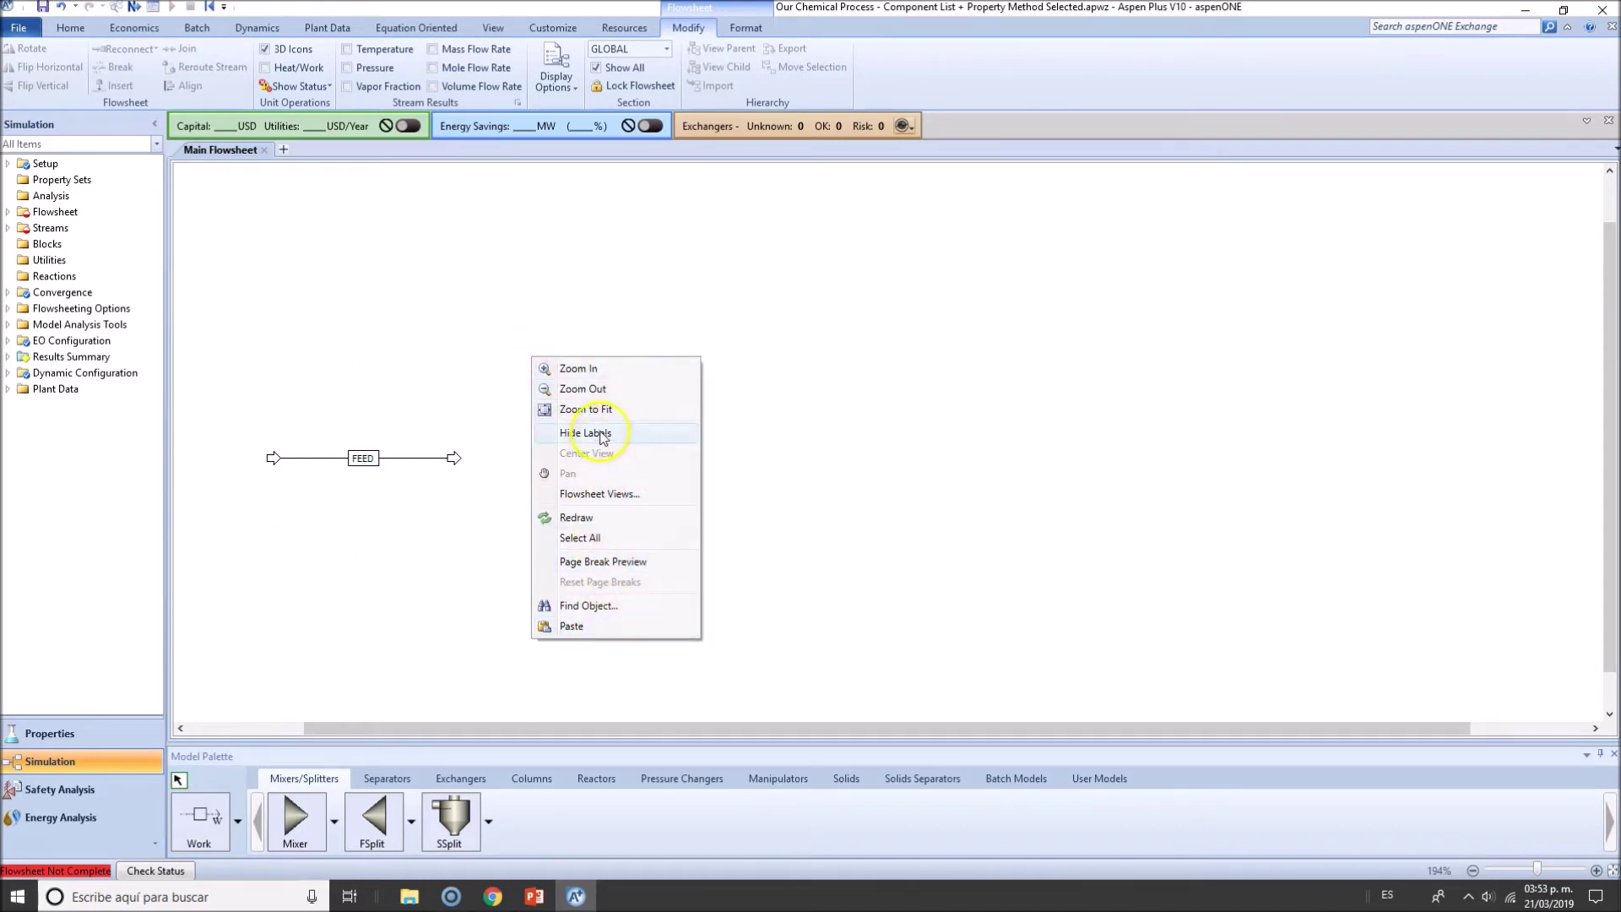
pyautogui.click(581, 537)
pyautogui.click(406, 459)
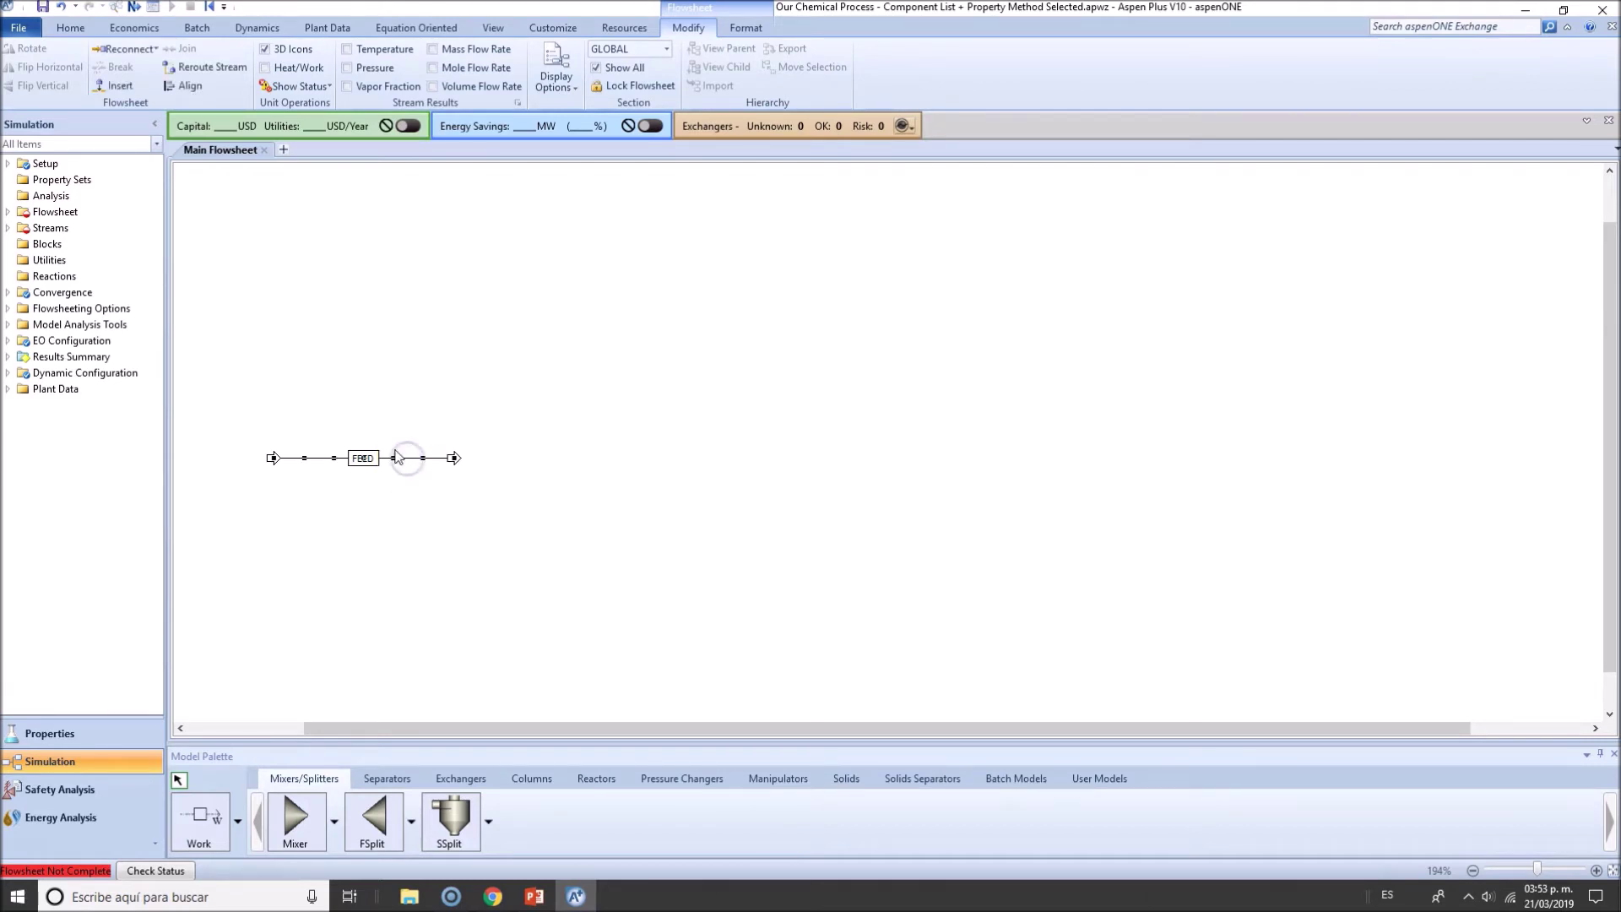
pyautogui.rightClick(371, 460)
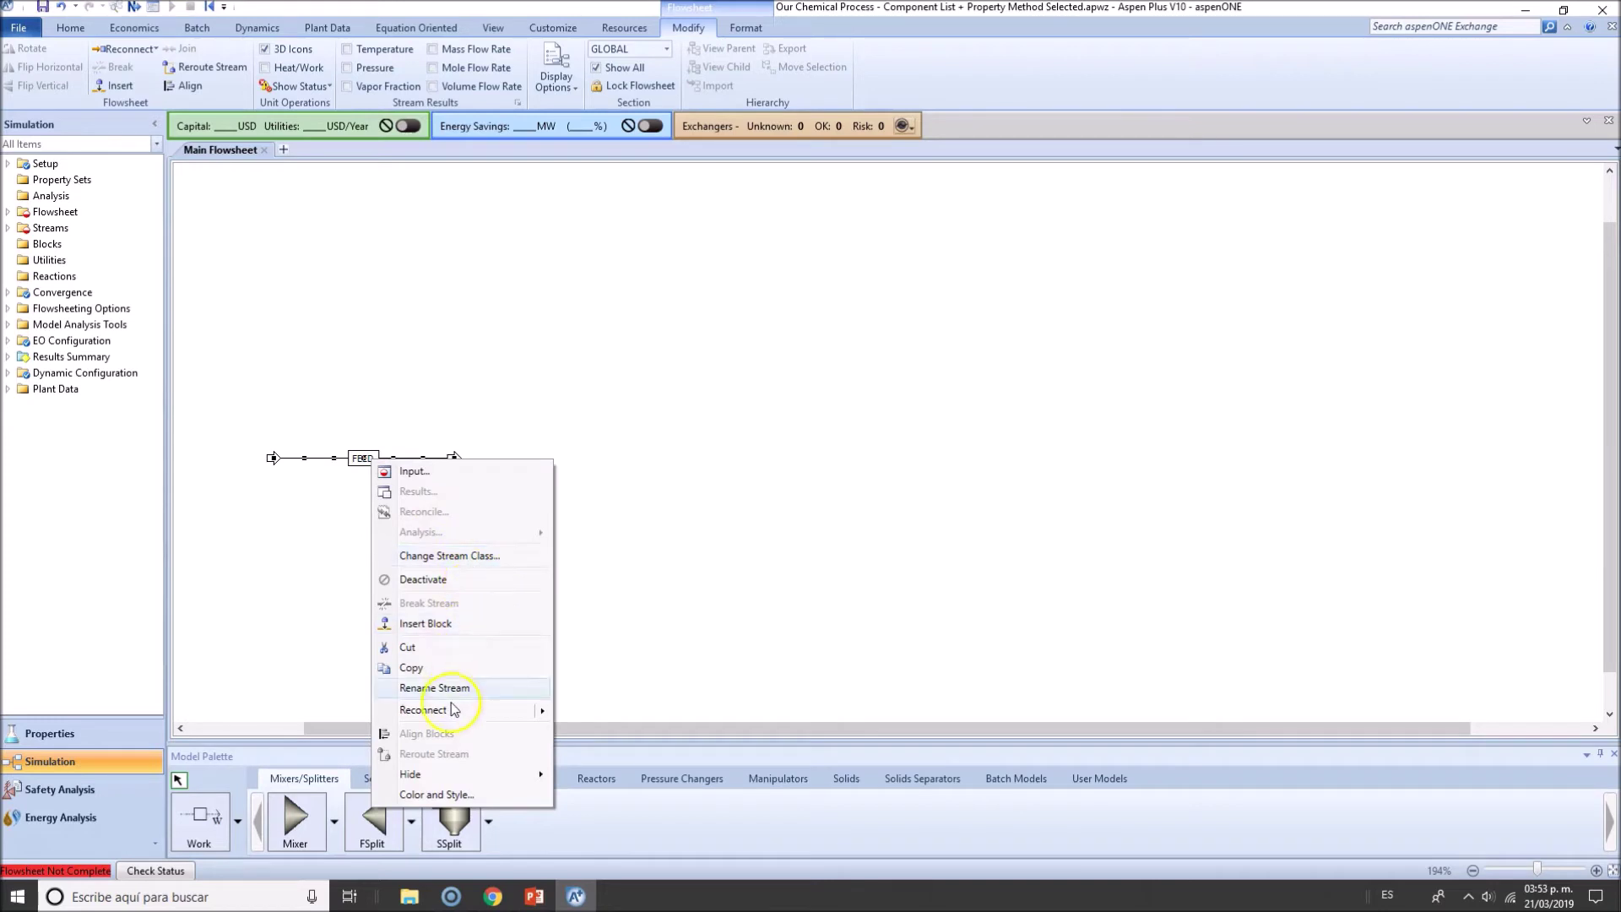
pyautogui.click(440, 797)
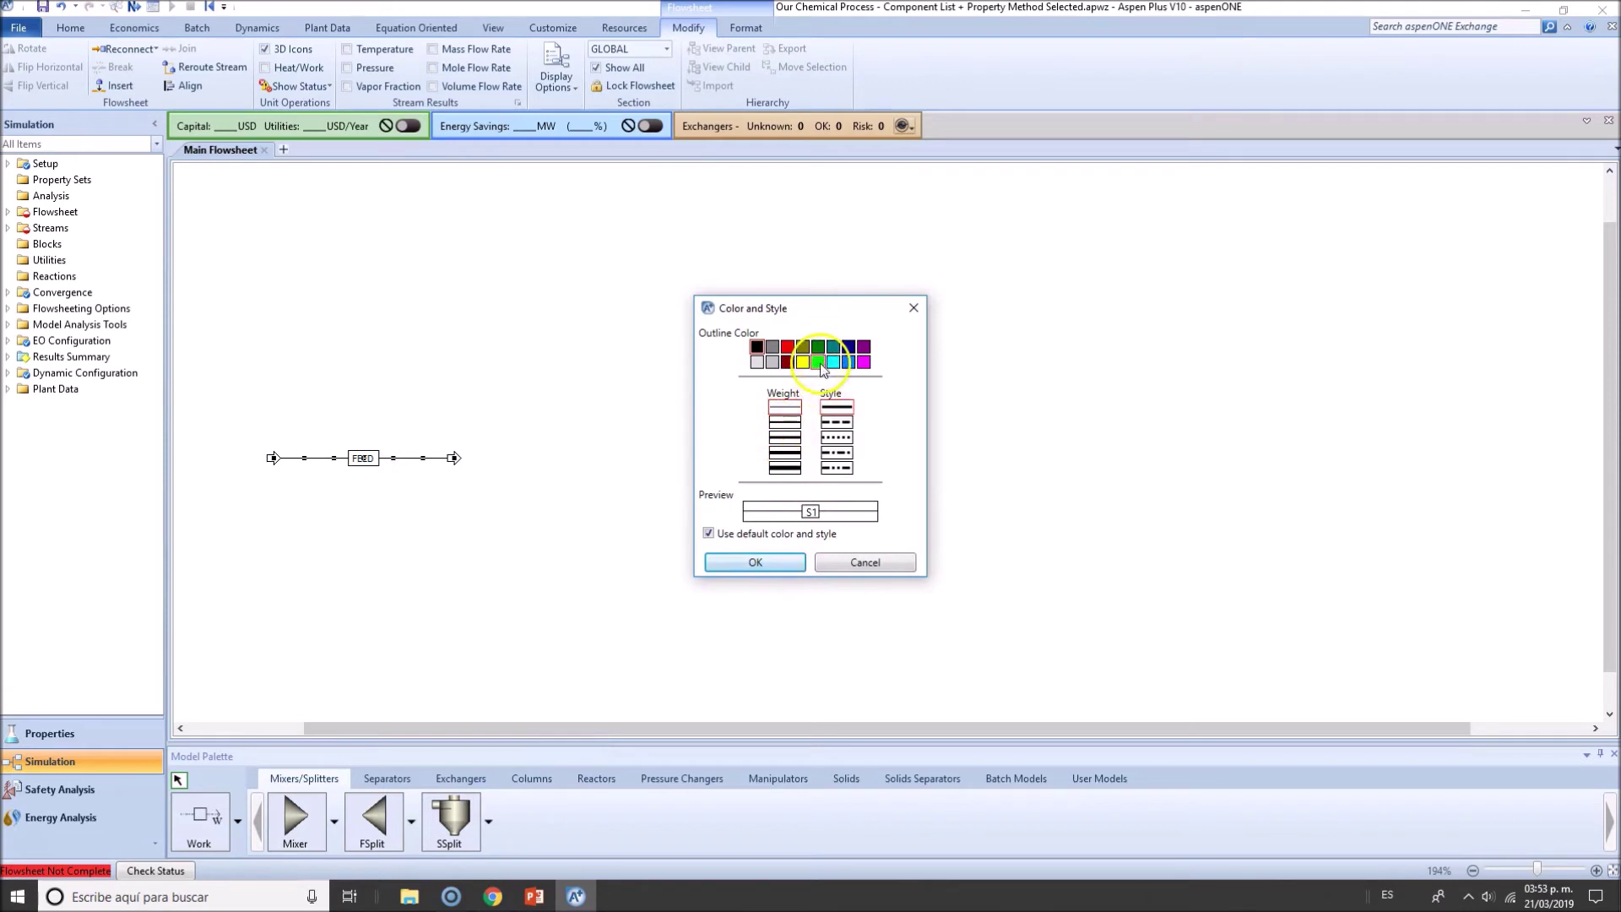
pyautogui.click(818, 362)
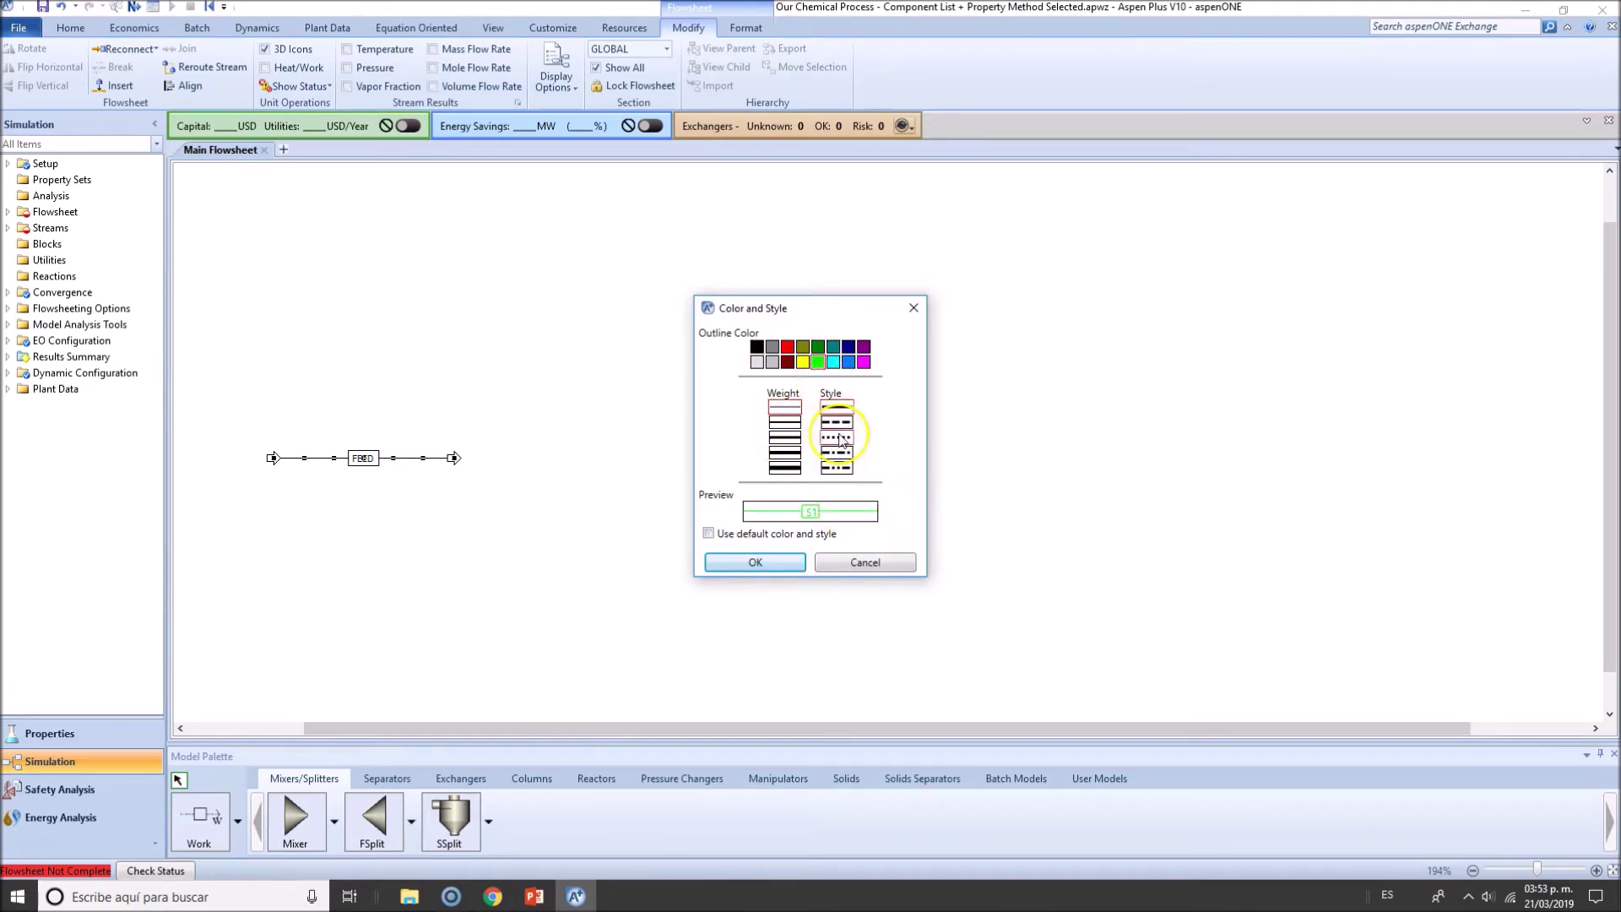
pyautogui.click(782, 470)
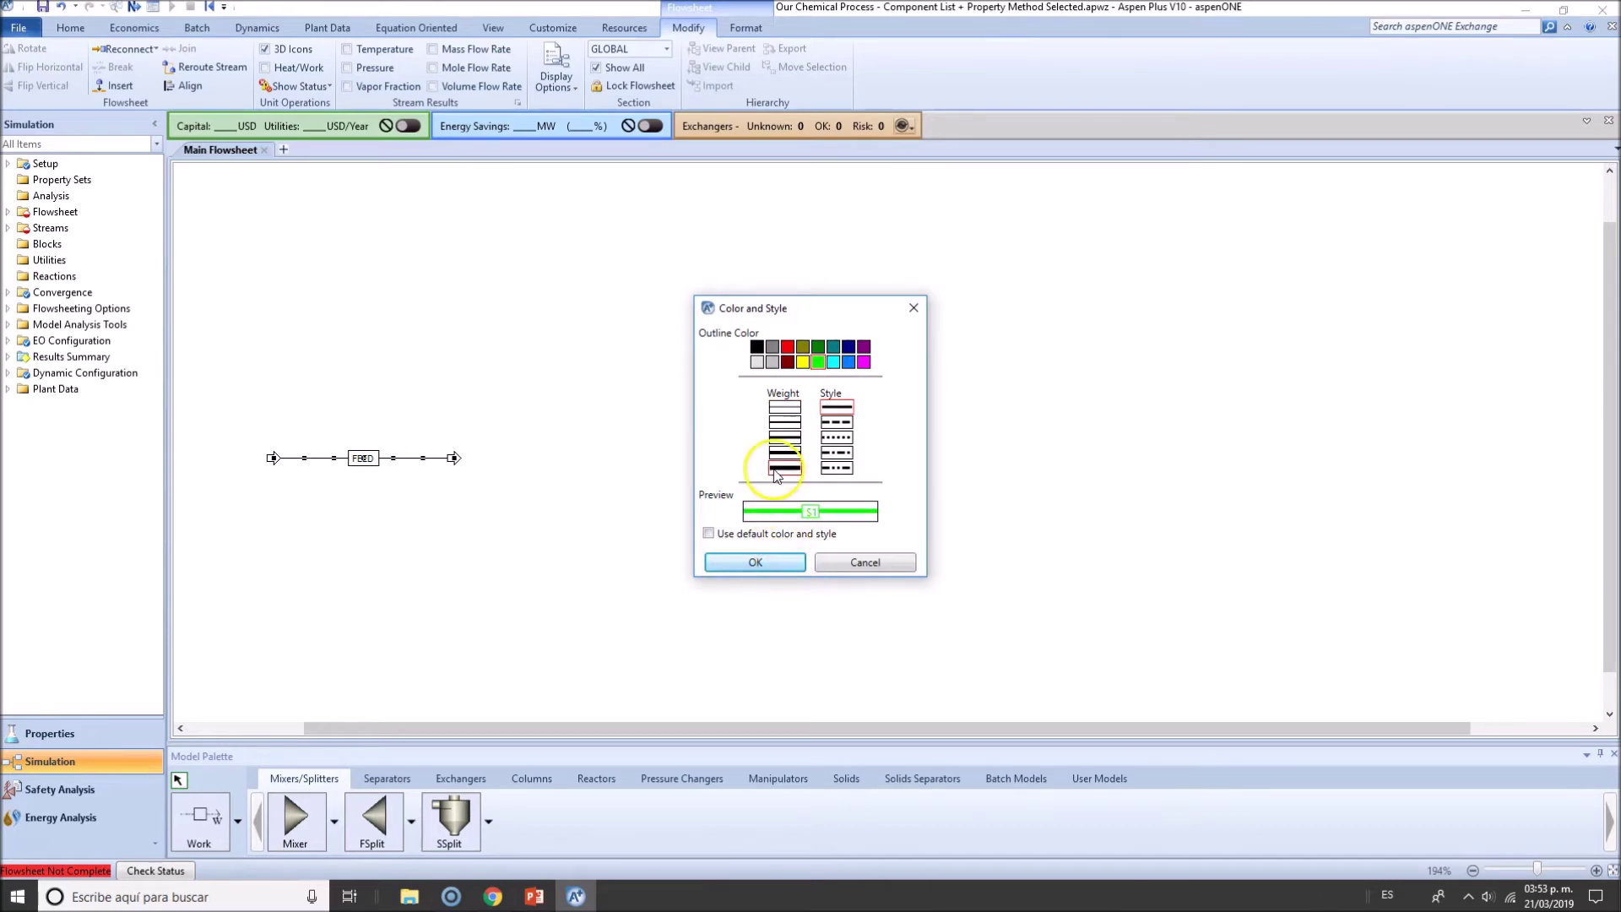
pyautogui.click(755, 564)
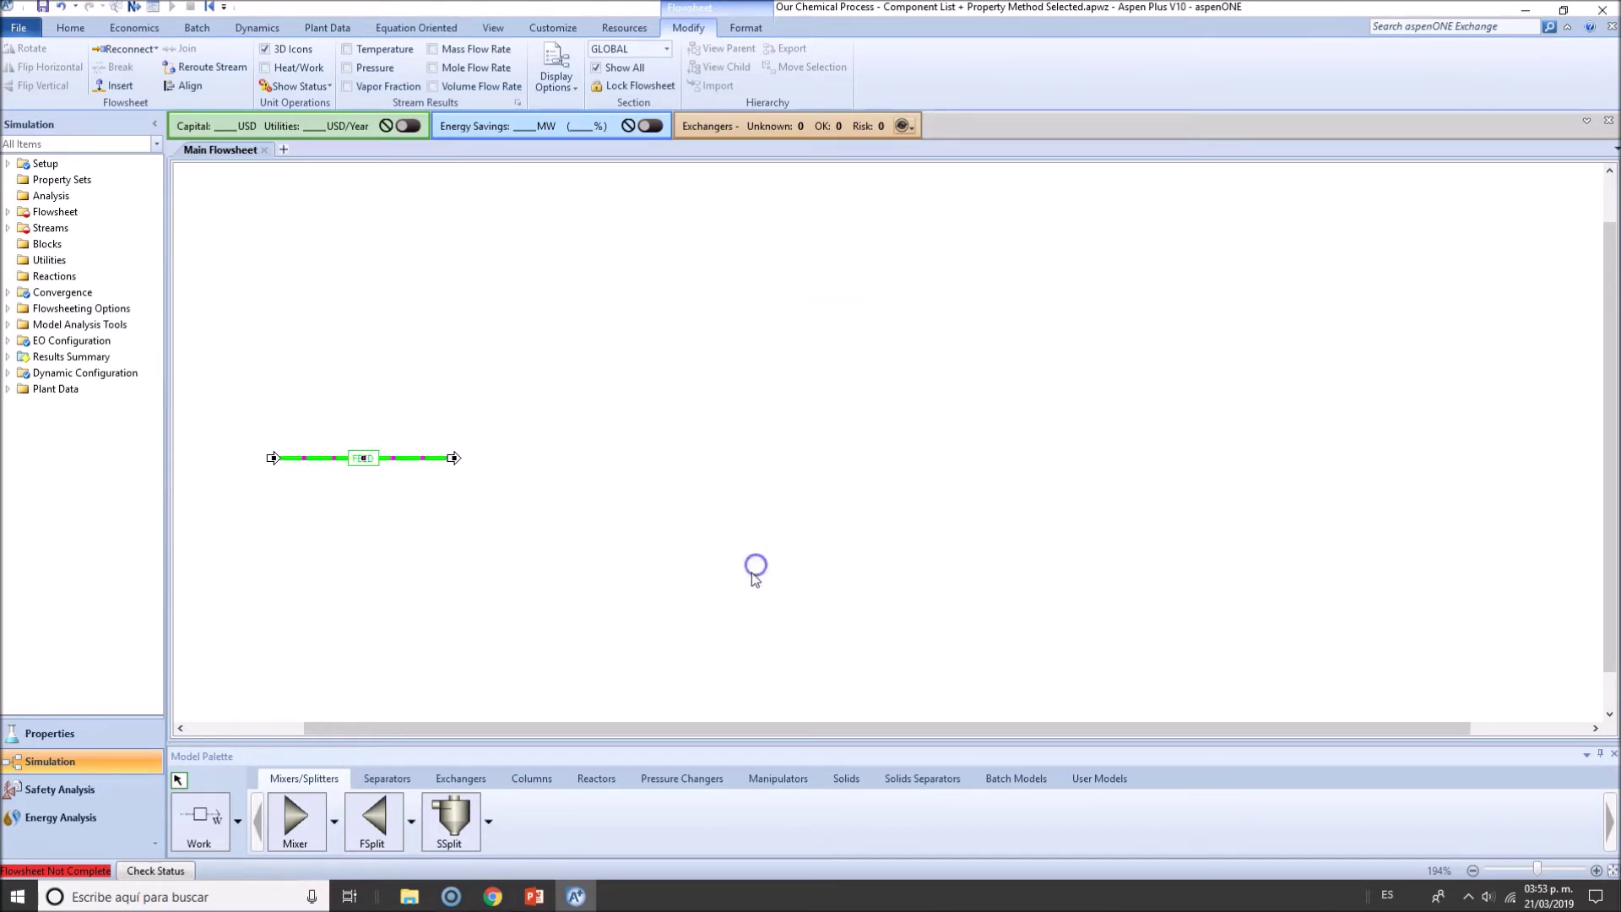
# Change the FEED stream's colour to dark green
pyautogui.rightClick(409, 457)
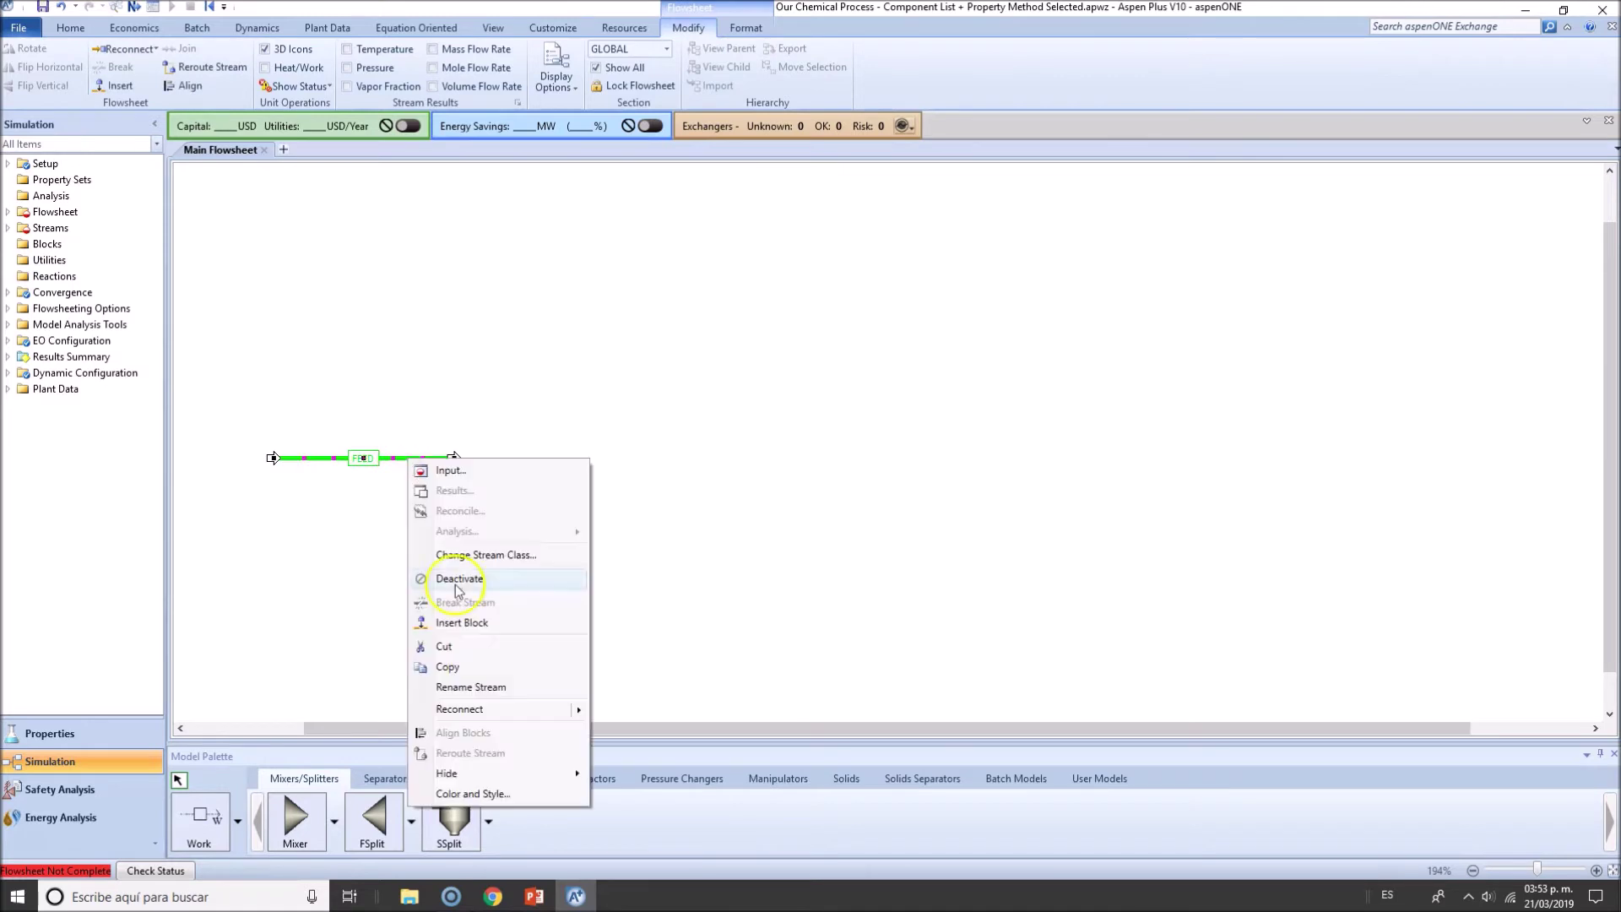
pyautogui.click(450, 786)
pyautogui.click(818, 346)
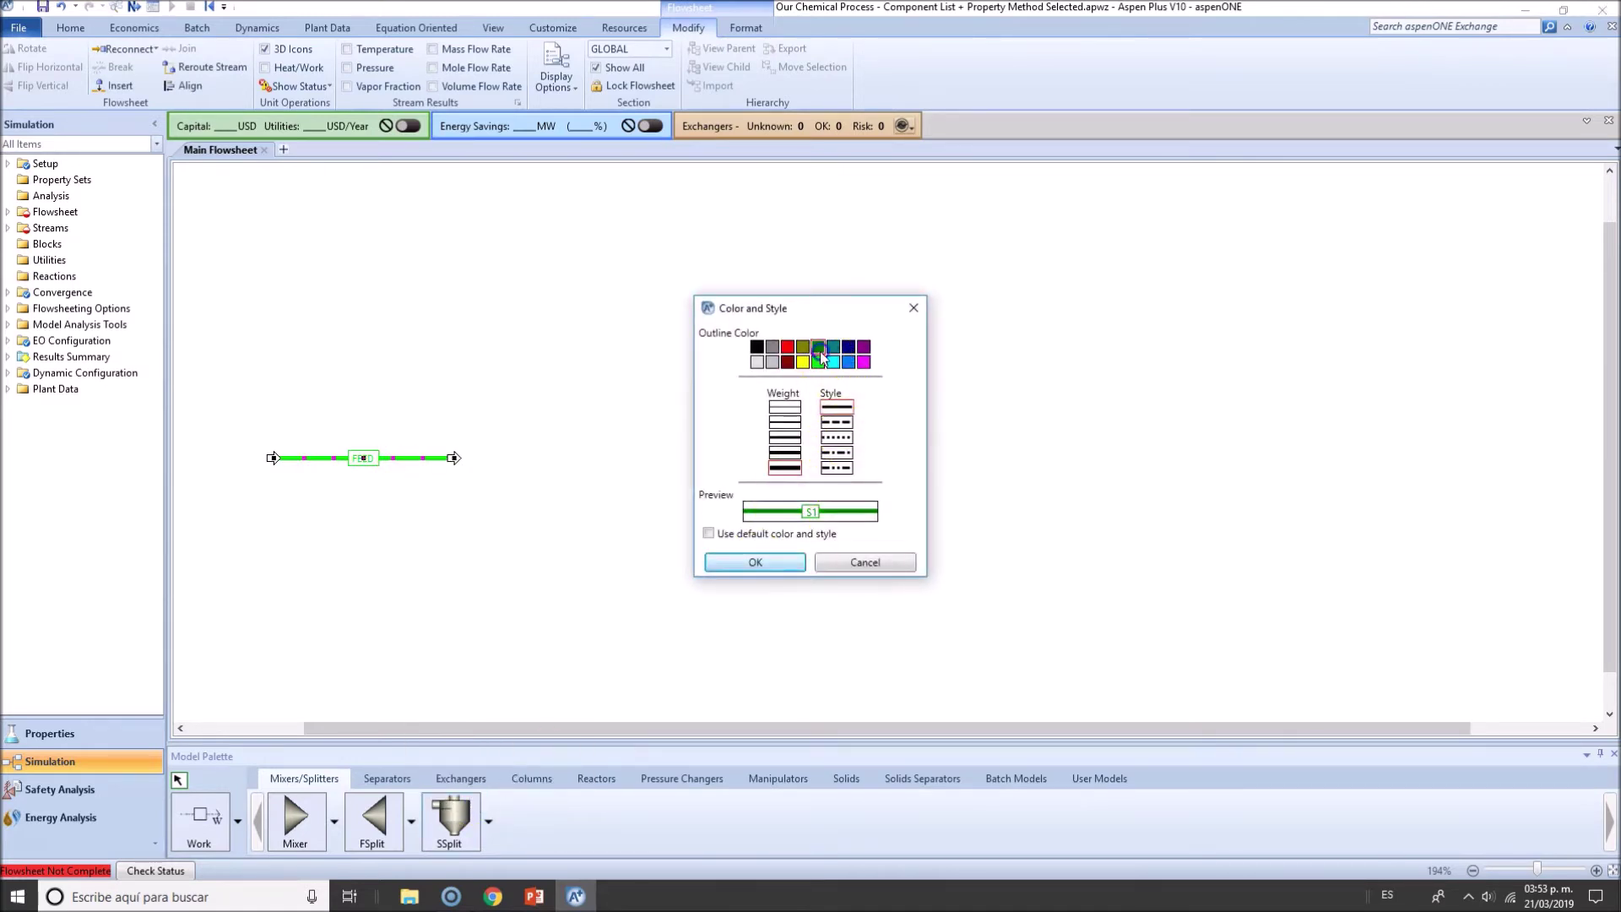
pyautogui.click(794, 562)
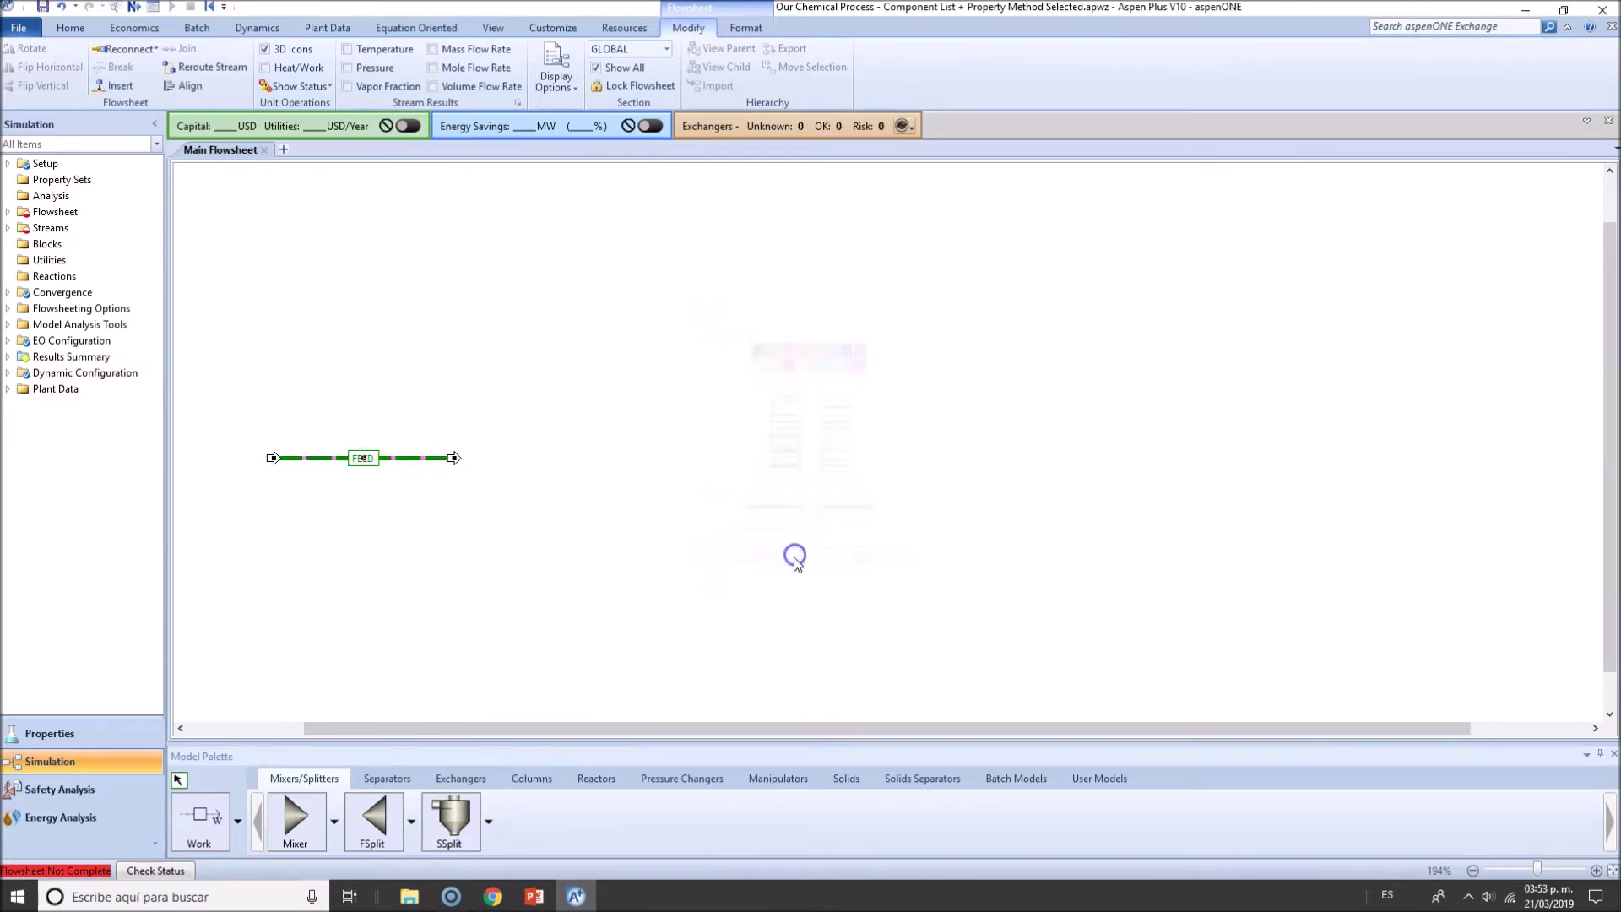
# Draw a second material stream above FEED and name it SERV-AIR
pyautogui.click(238, 821)
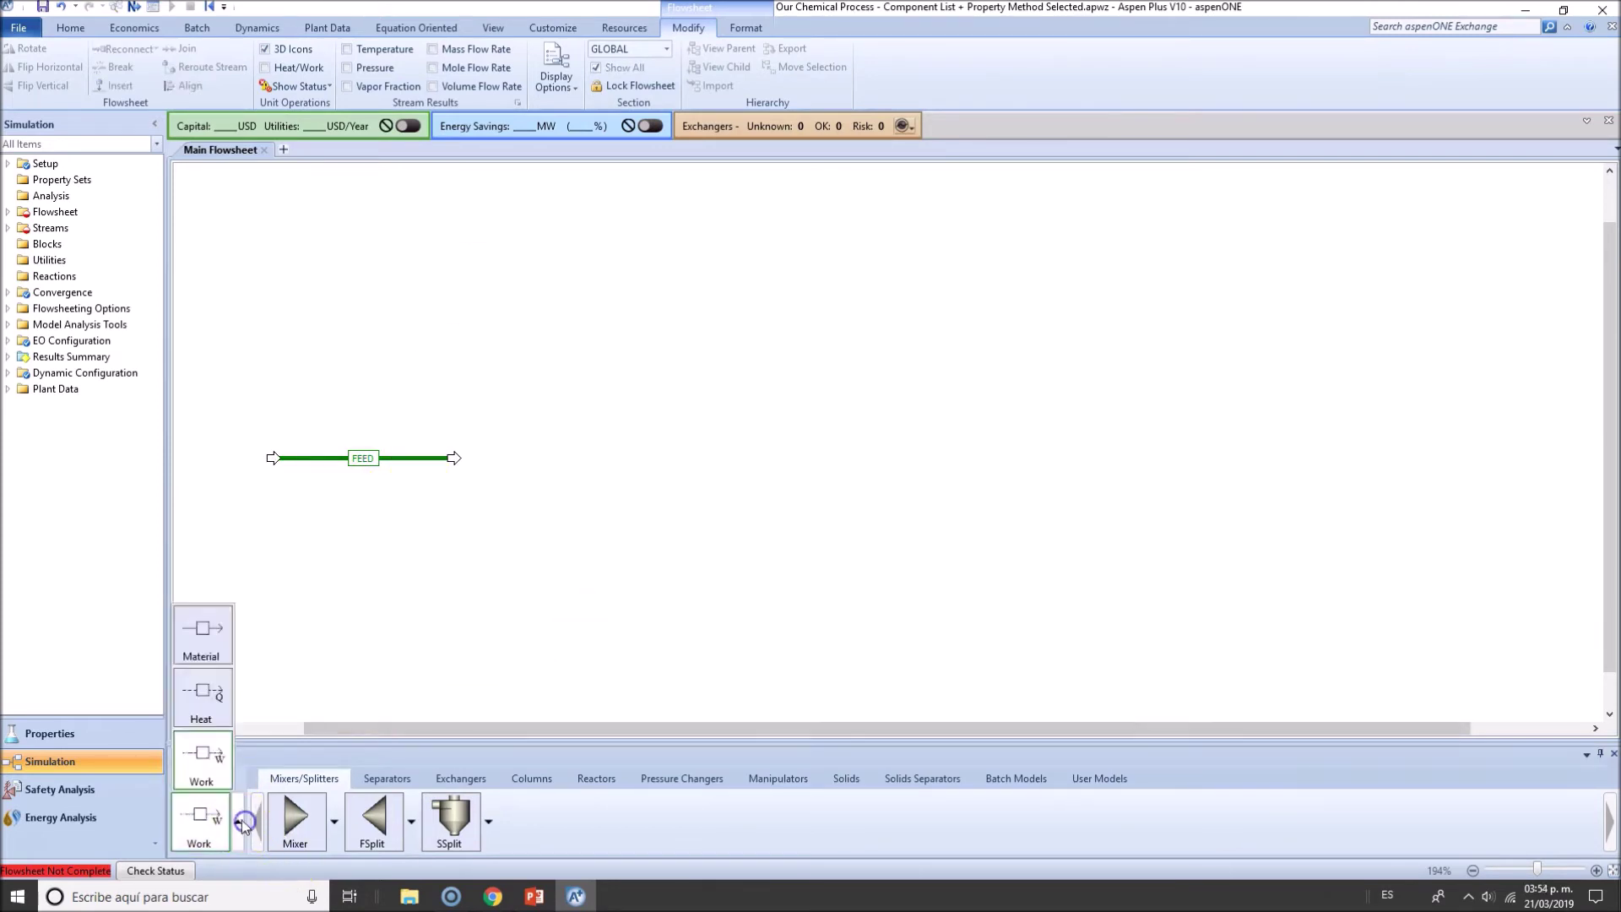
pyautogui.click(206, 650)
pyautogui.click(337, 250)
pyautogui.click(551, 376)
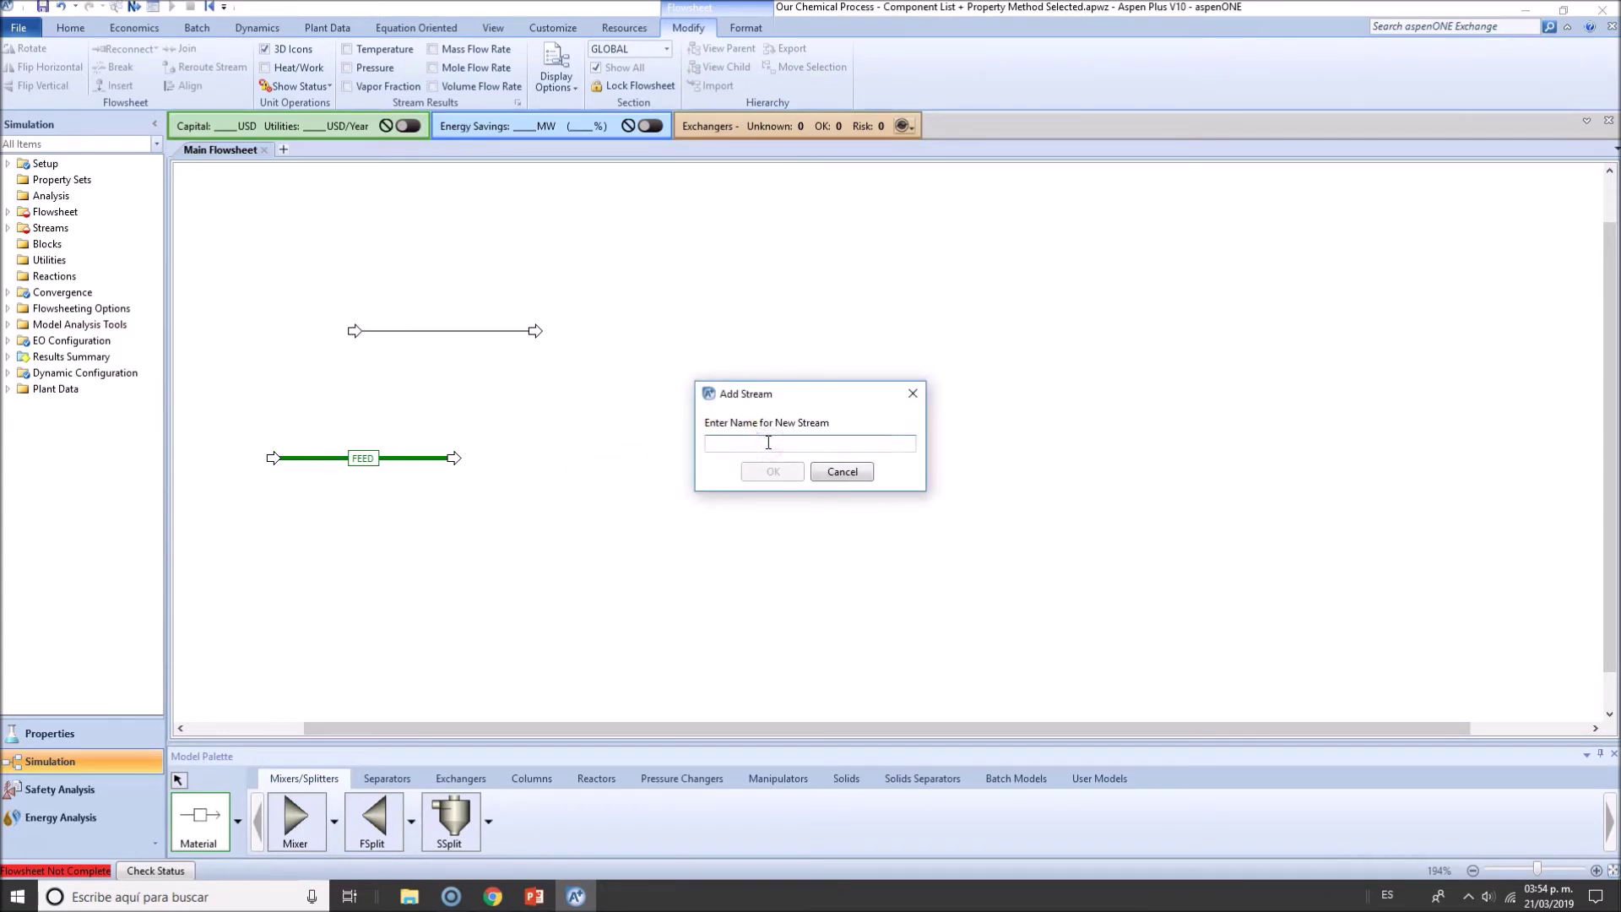
pyautogui.write('AIR')
pyautogui.press('Return')
pyautogui.rightClick(724, 460)
pyautogui.click(453, 329)
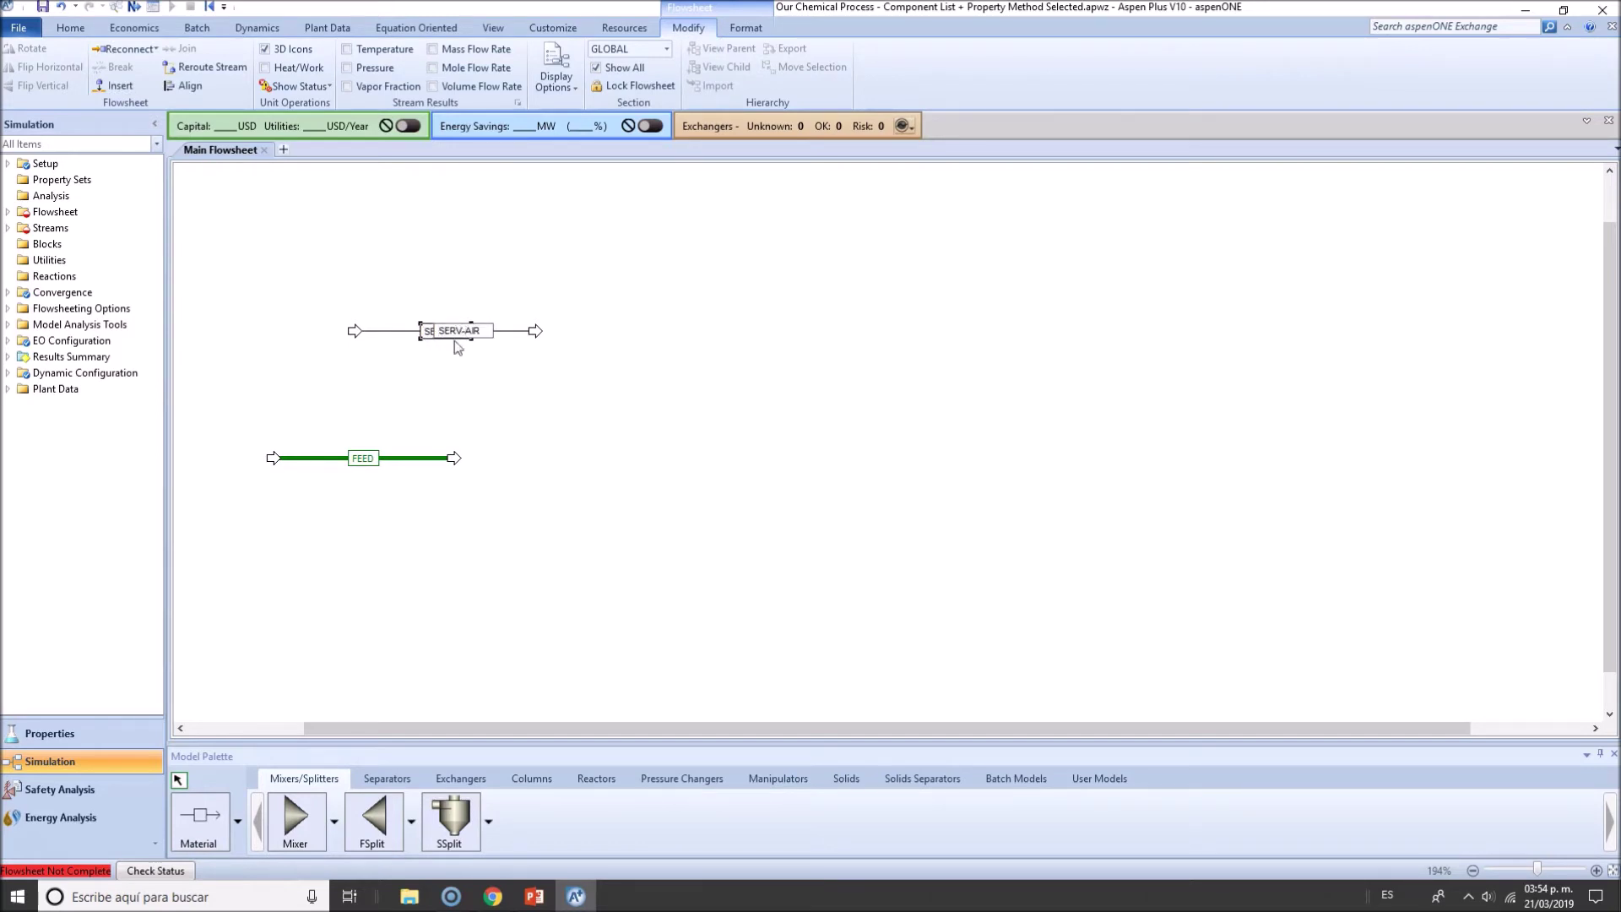
# Give the SERV-AIR stream a dashed line style in blue
pyautogui.click(471, 328)
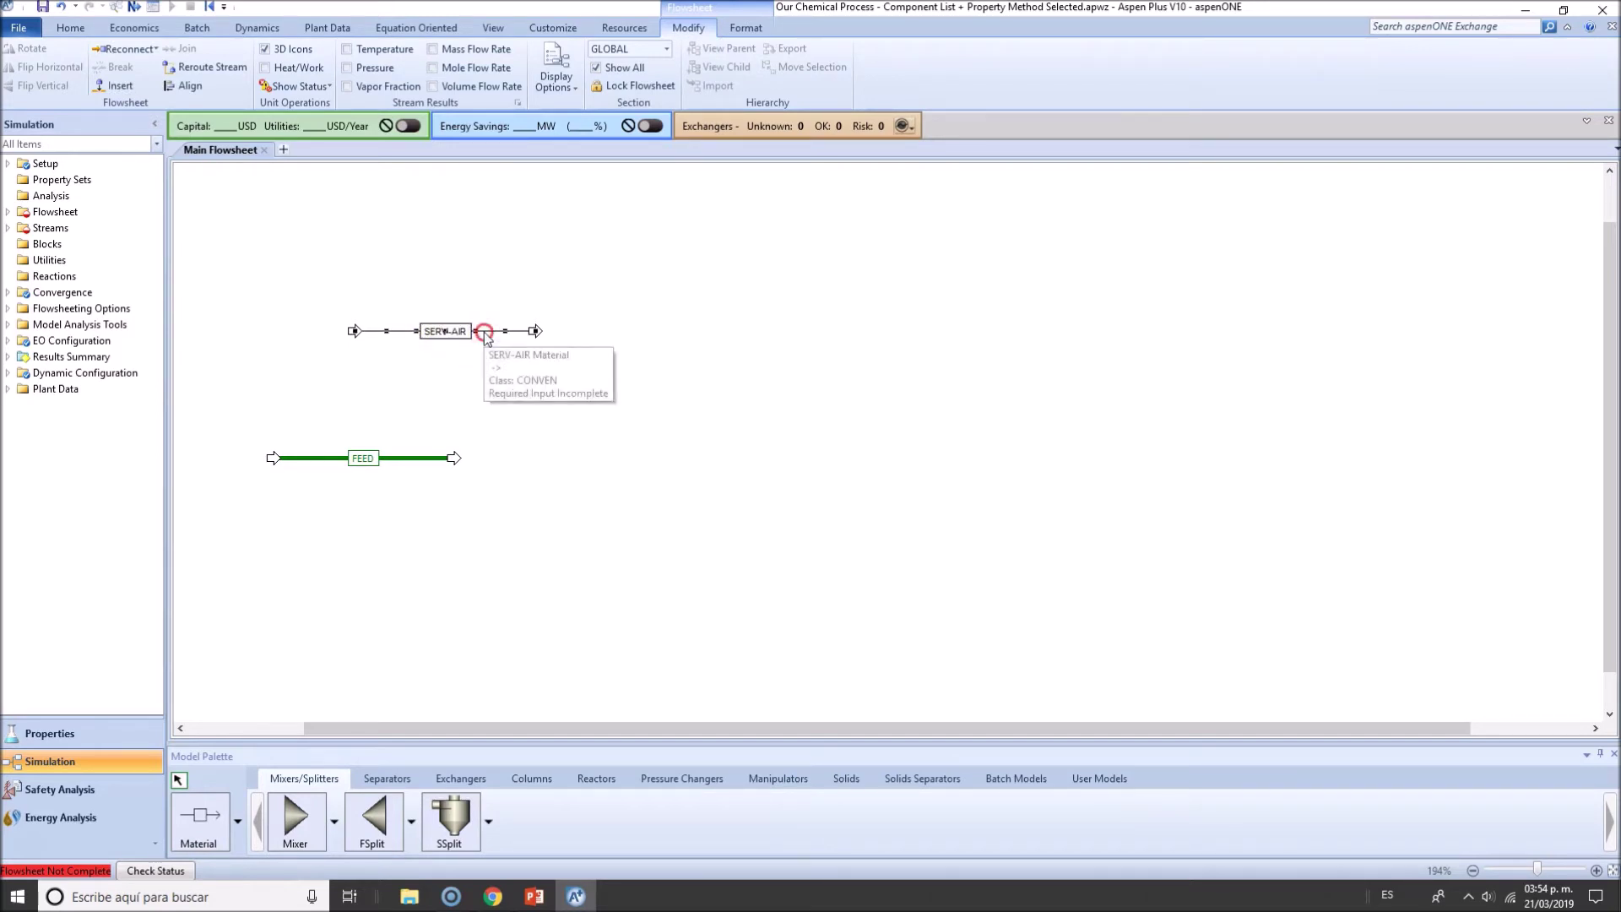
pyautogui.rightClick(484, 332)
pyautogui.click(545, 662)
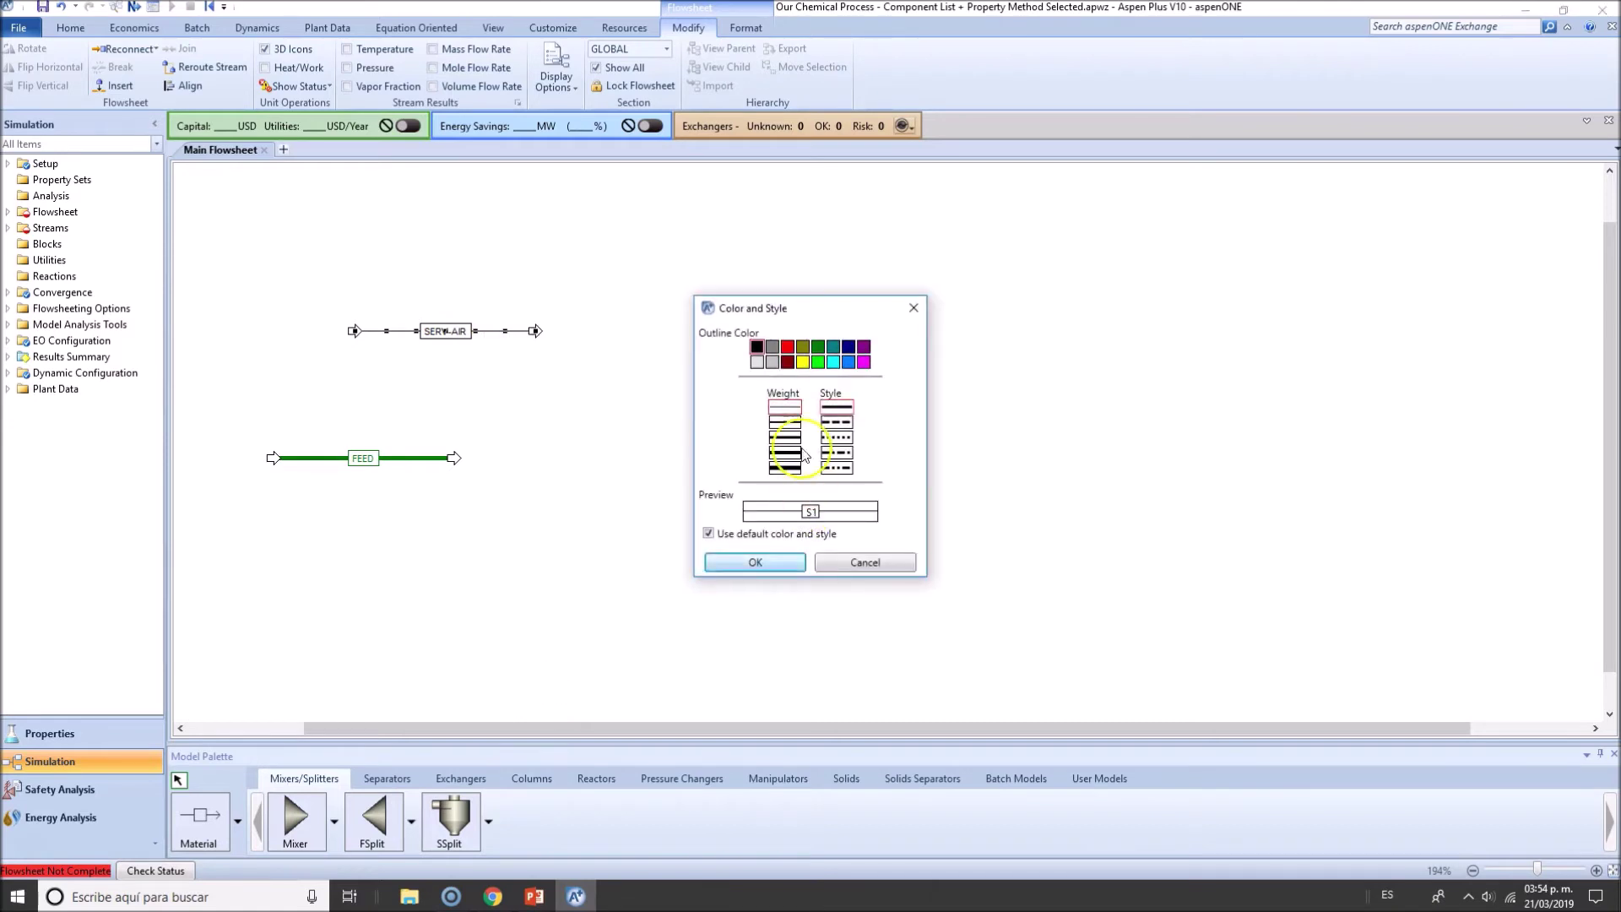
pyautogui.click(836, 438)
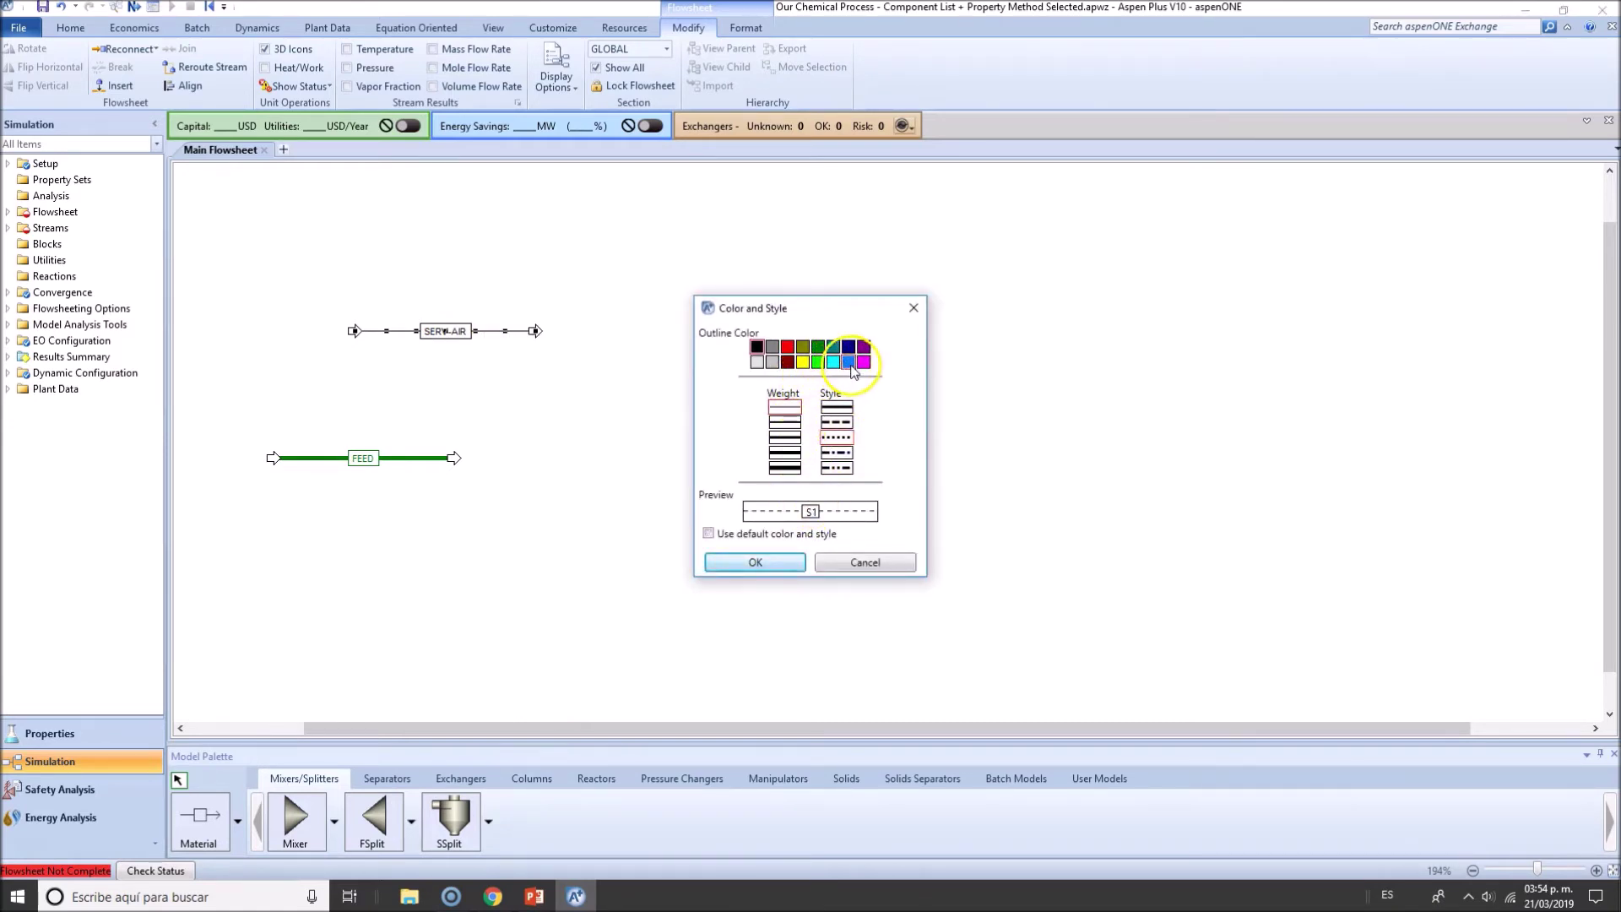
pyautogui.click(850, 364)
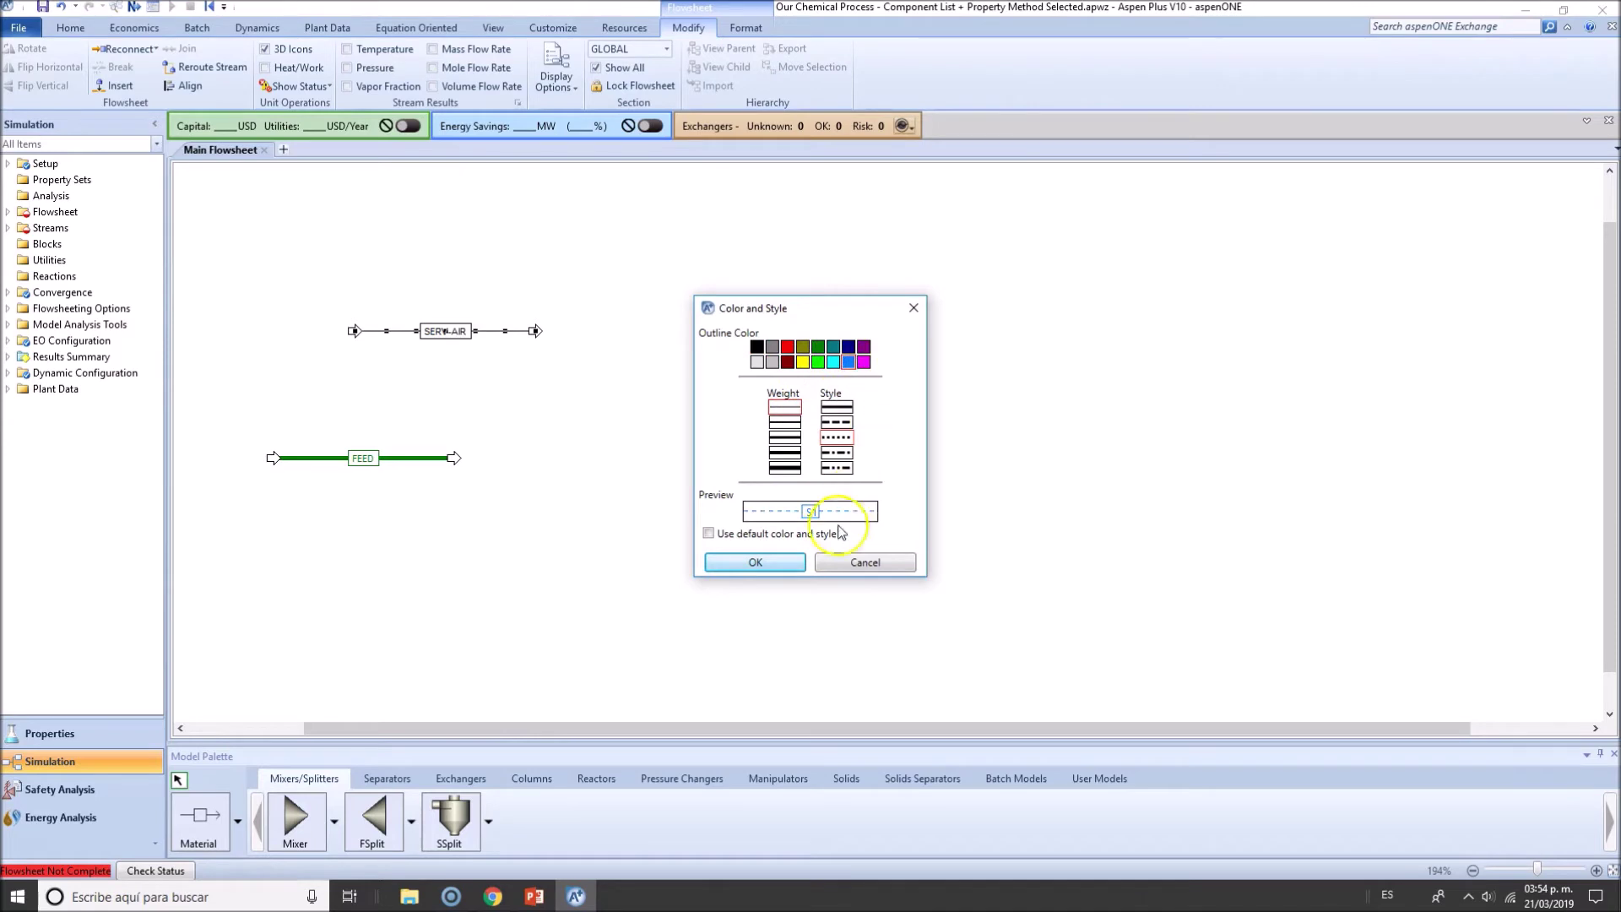
pyautogui.click(742, 563)
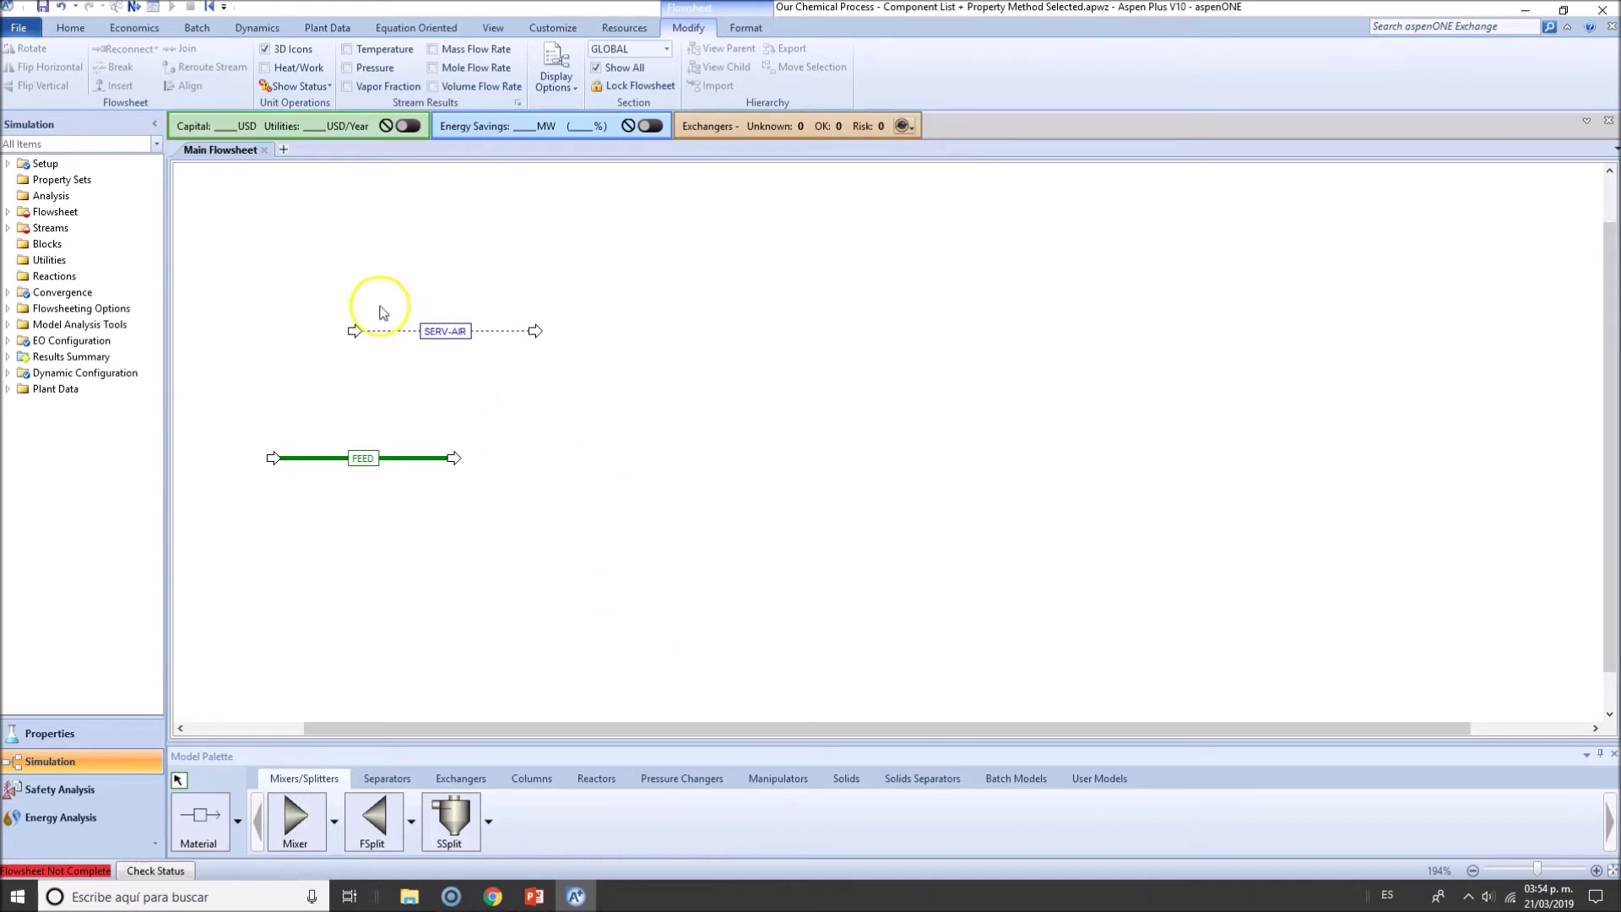
pyautogui.moveTo(328, 241); pyautogui.dragTo(595, 414)
# Select the SERV-AIR stream, delete it and confirm the deletion
pyautogui.click(684, 494)
pyautogui.click(709, 469)
pyautogui.click(732, 29)
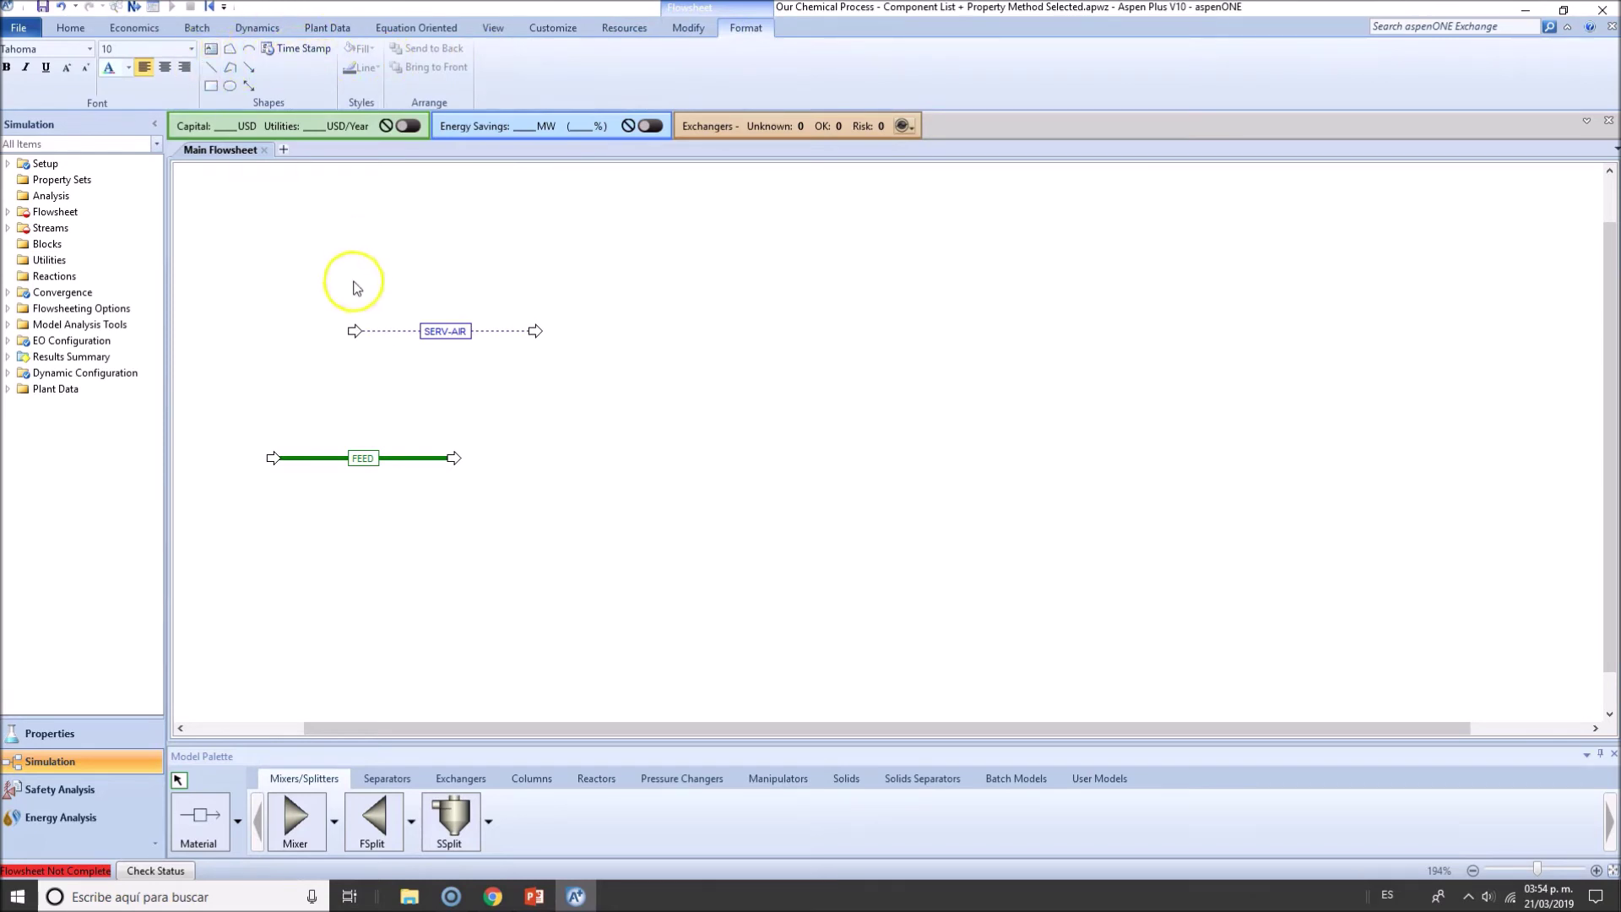
pyautogui.click(355, 330)
pyautogui.press('Delete')
pyautogui.click(877, 467)
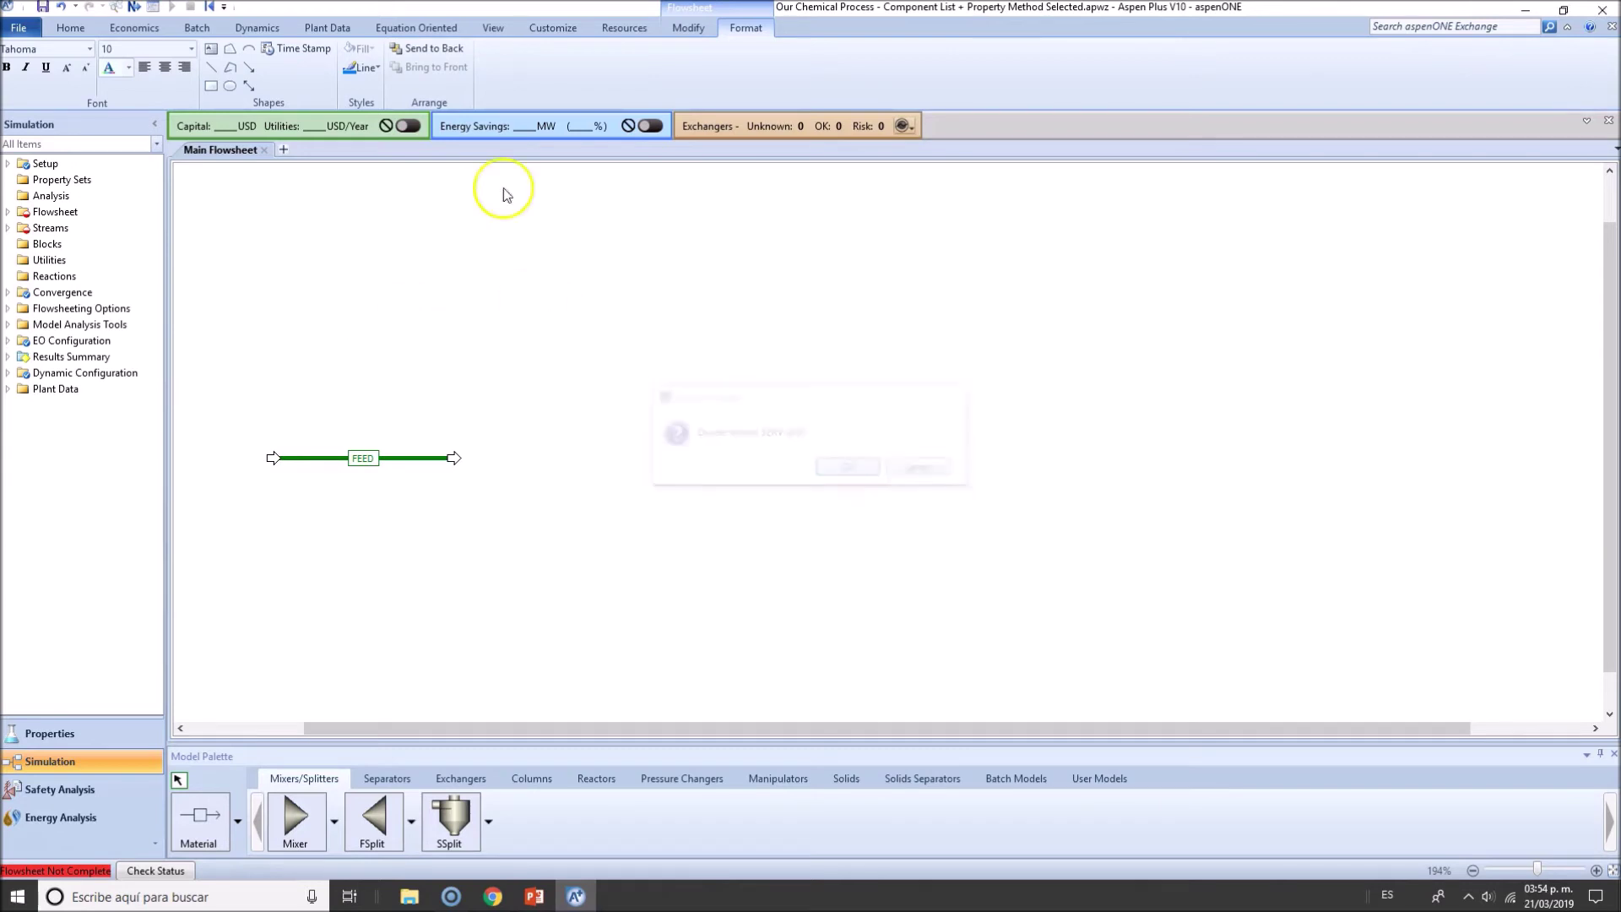
pyautogui.click(85, 35)
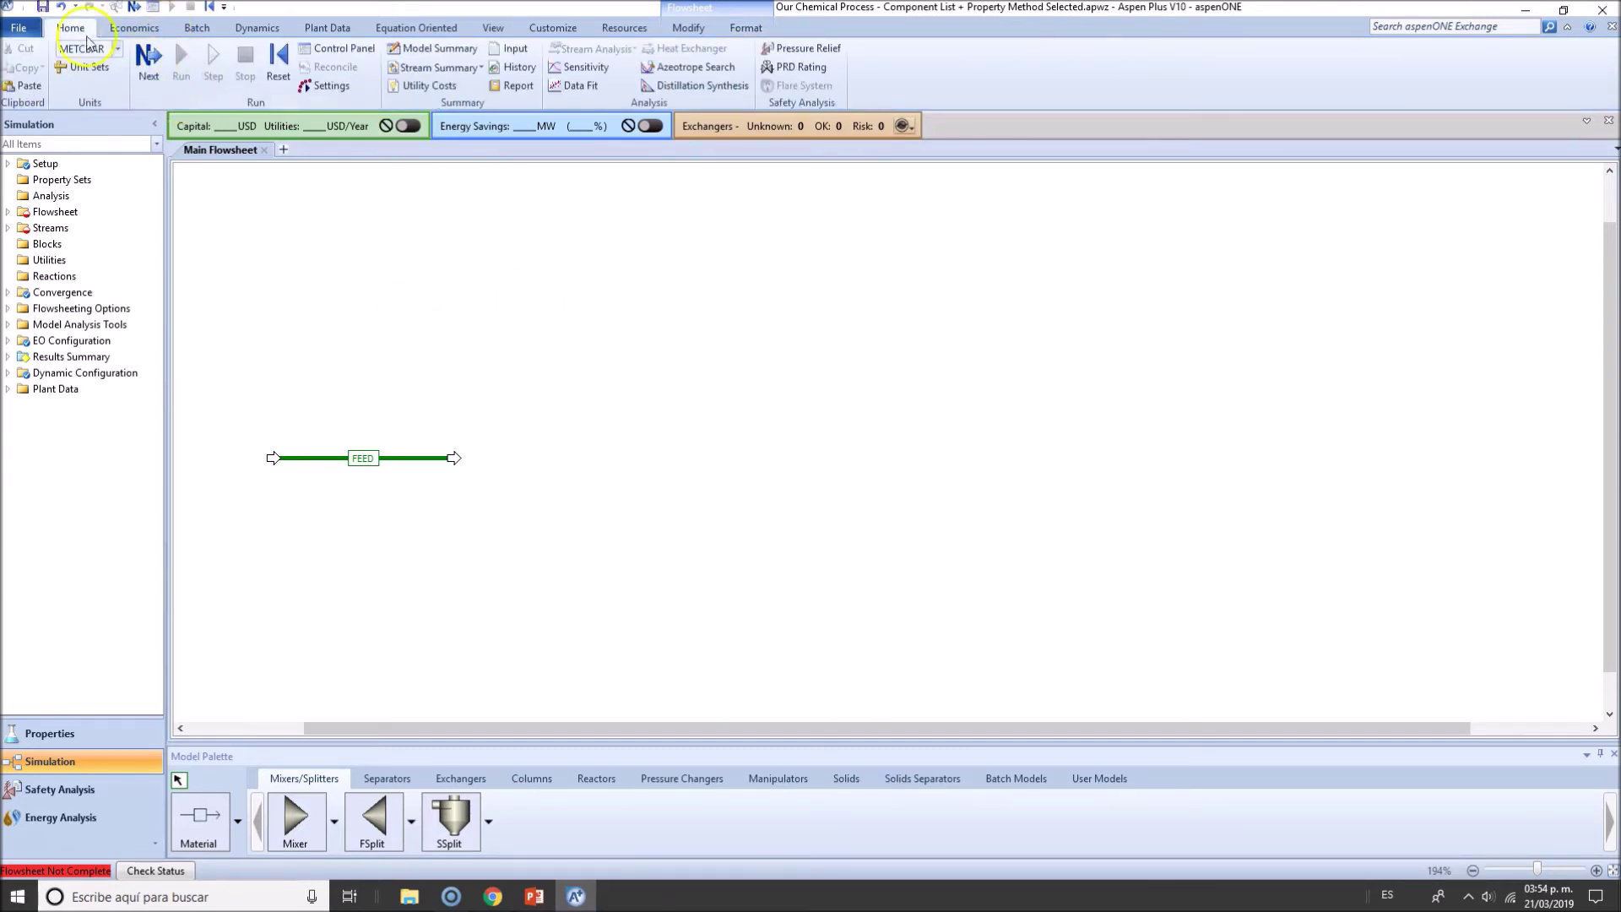
# Browse the Economics, Batch, Dynamics, Plant Data, Equation Oriented and View ribbon tabs
pyautogui.click(203, 154)
pyautogui.click(149, 30)
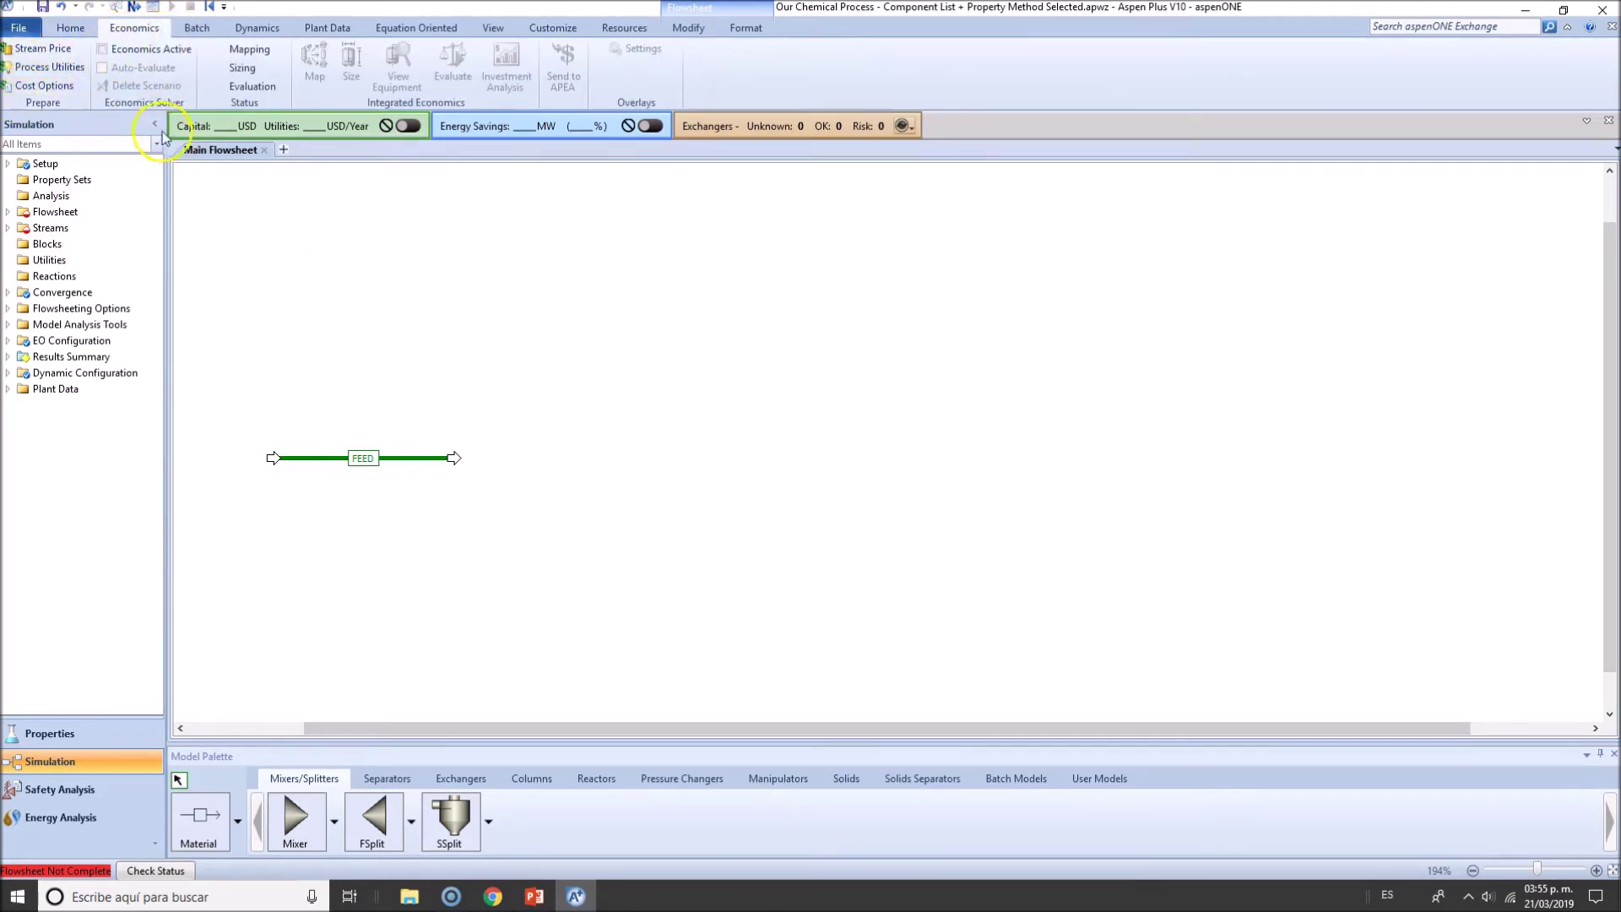
pyautogui.click(194, 34)
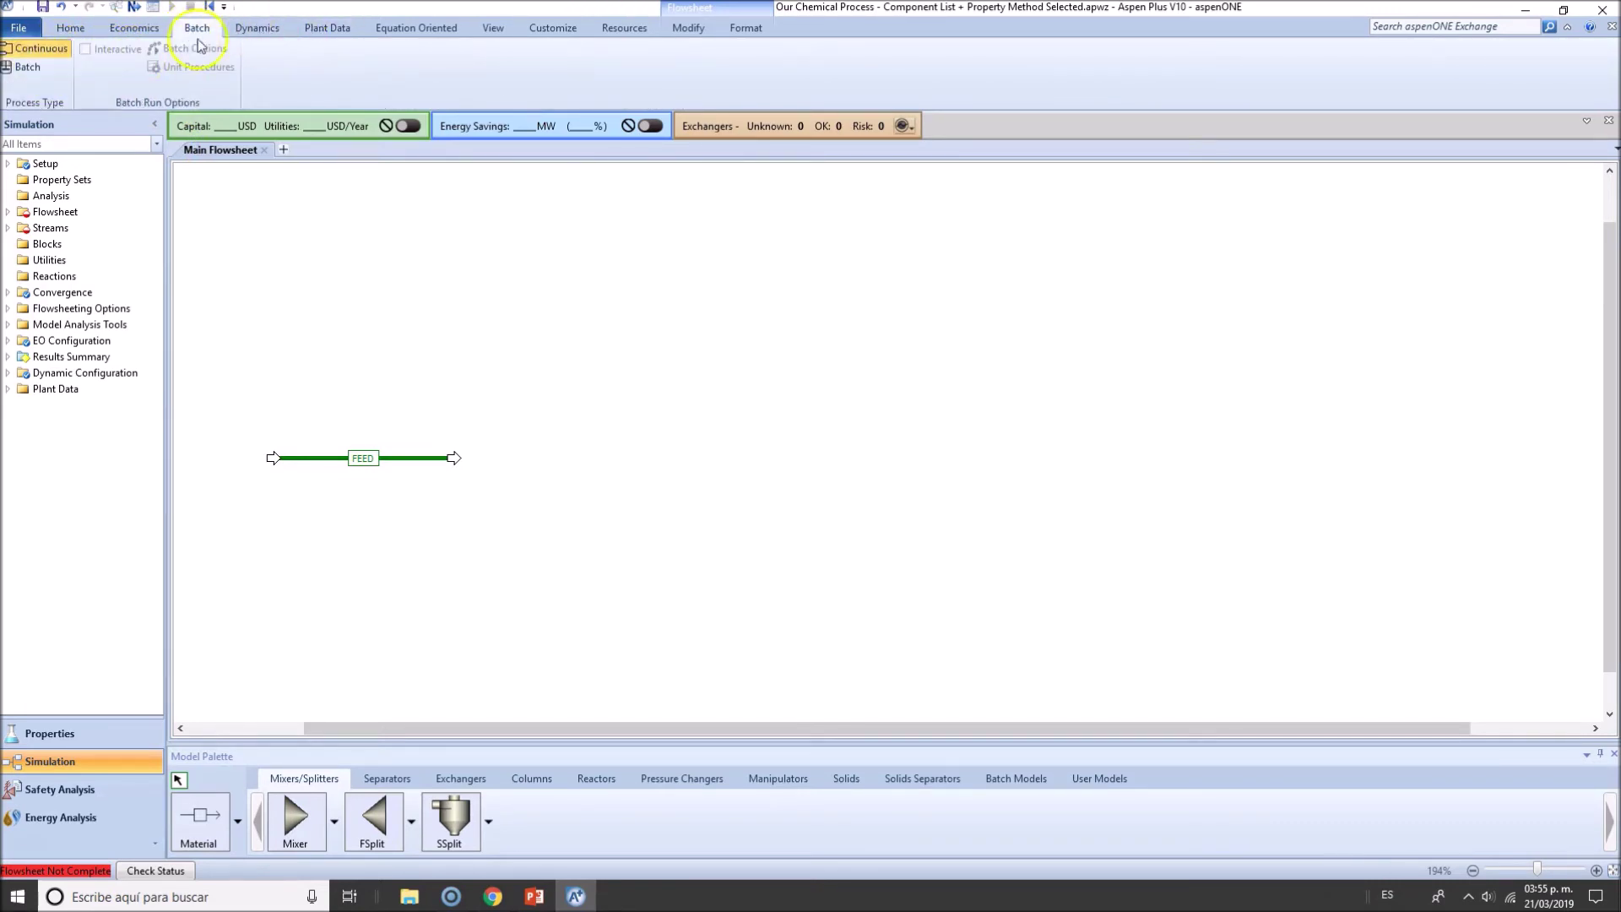
pyautogui.click(251, 34)
pyautogui.click(194, 33)
pyautogui.click(253, 30)
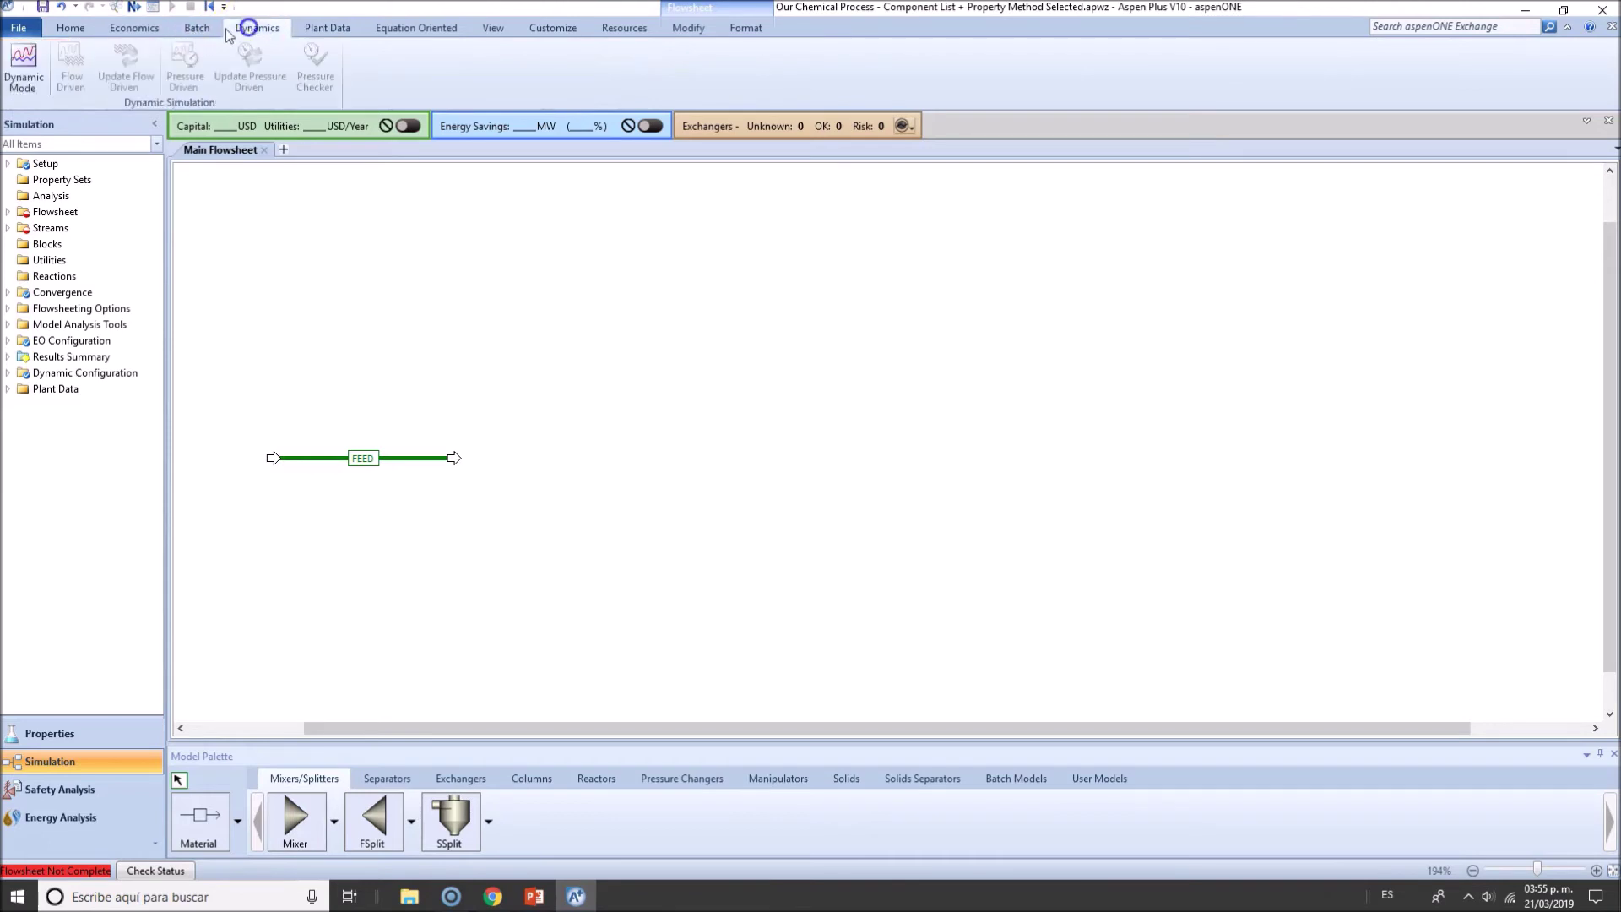
pyautogui.click(199, 30)
pyautogui.click(247, 29)
pyautogui.click(203, 29)
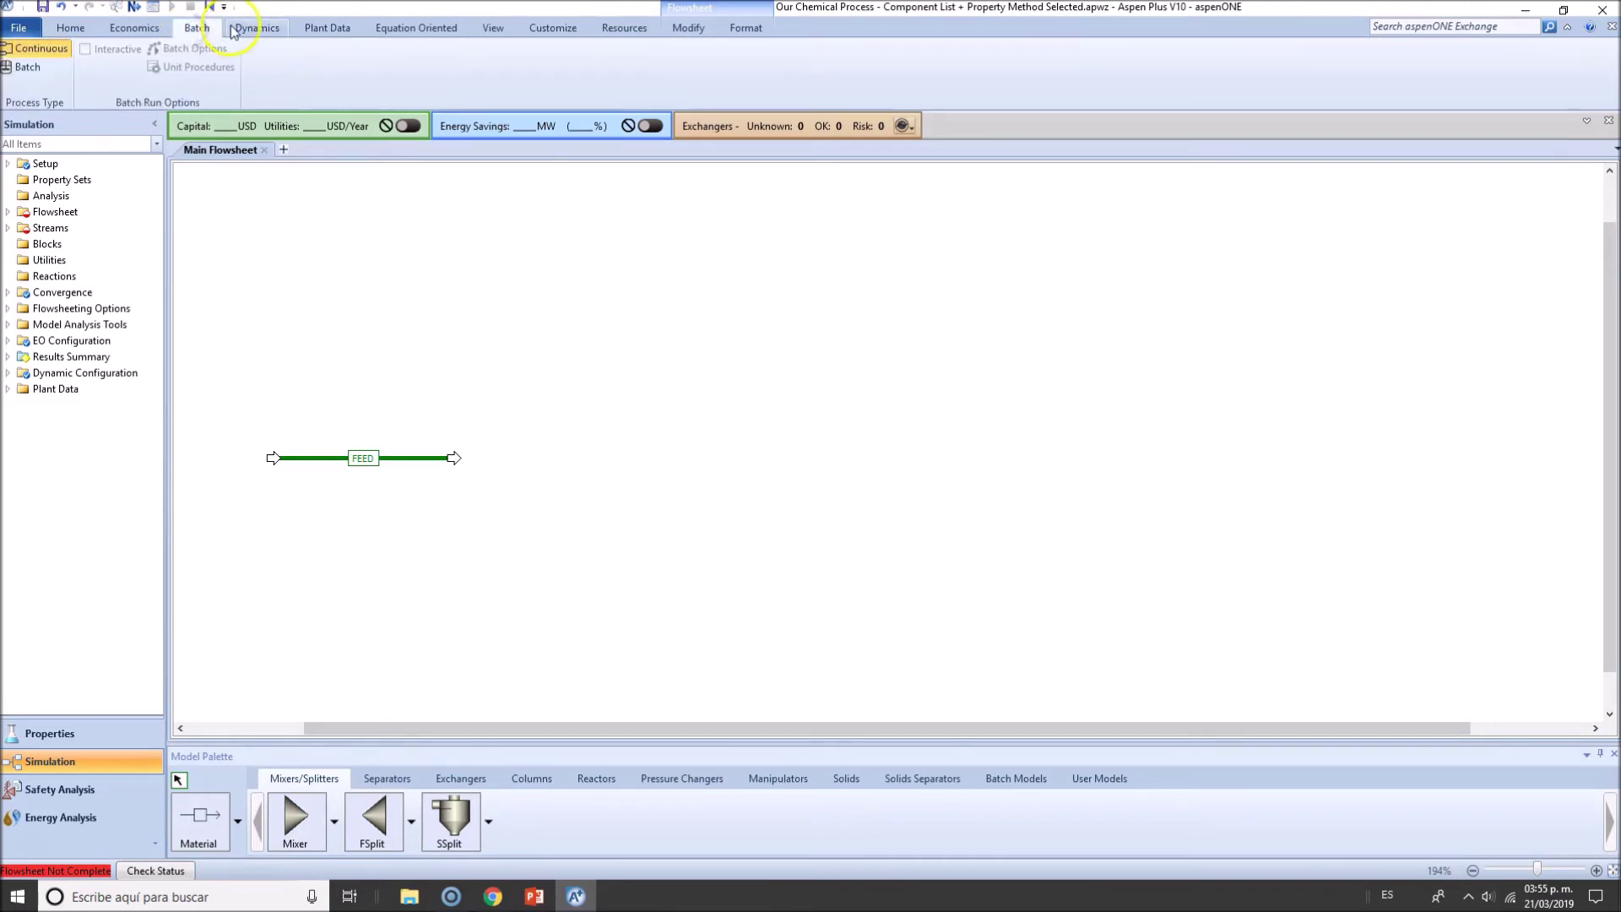
pyautogui.click(328, 25)
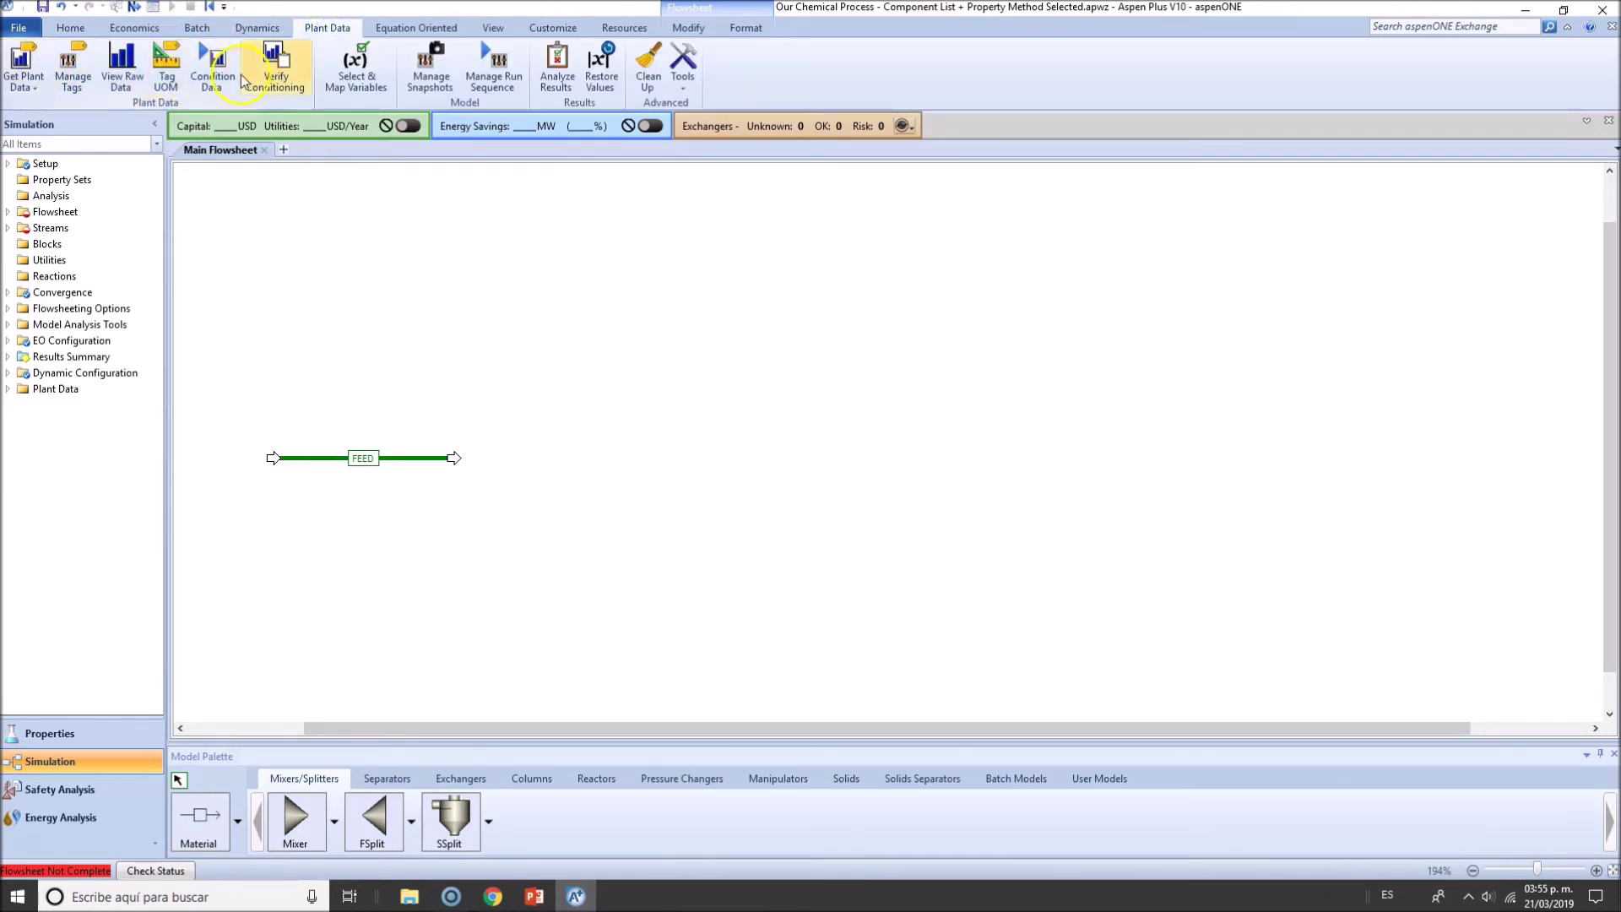
pyautogui.click(404, 30)
pyautogui.click(488, 28)
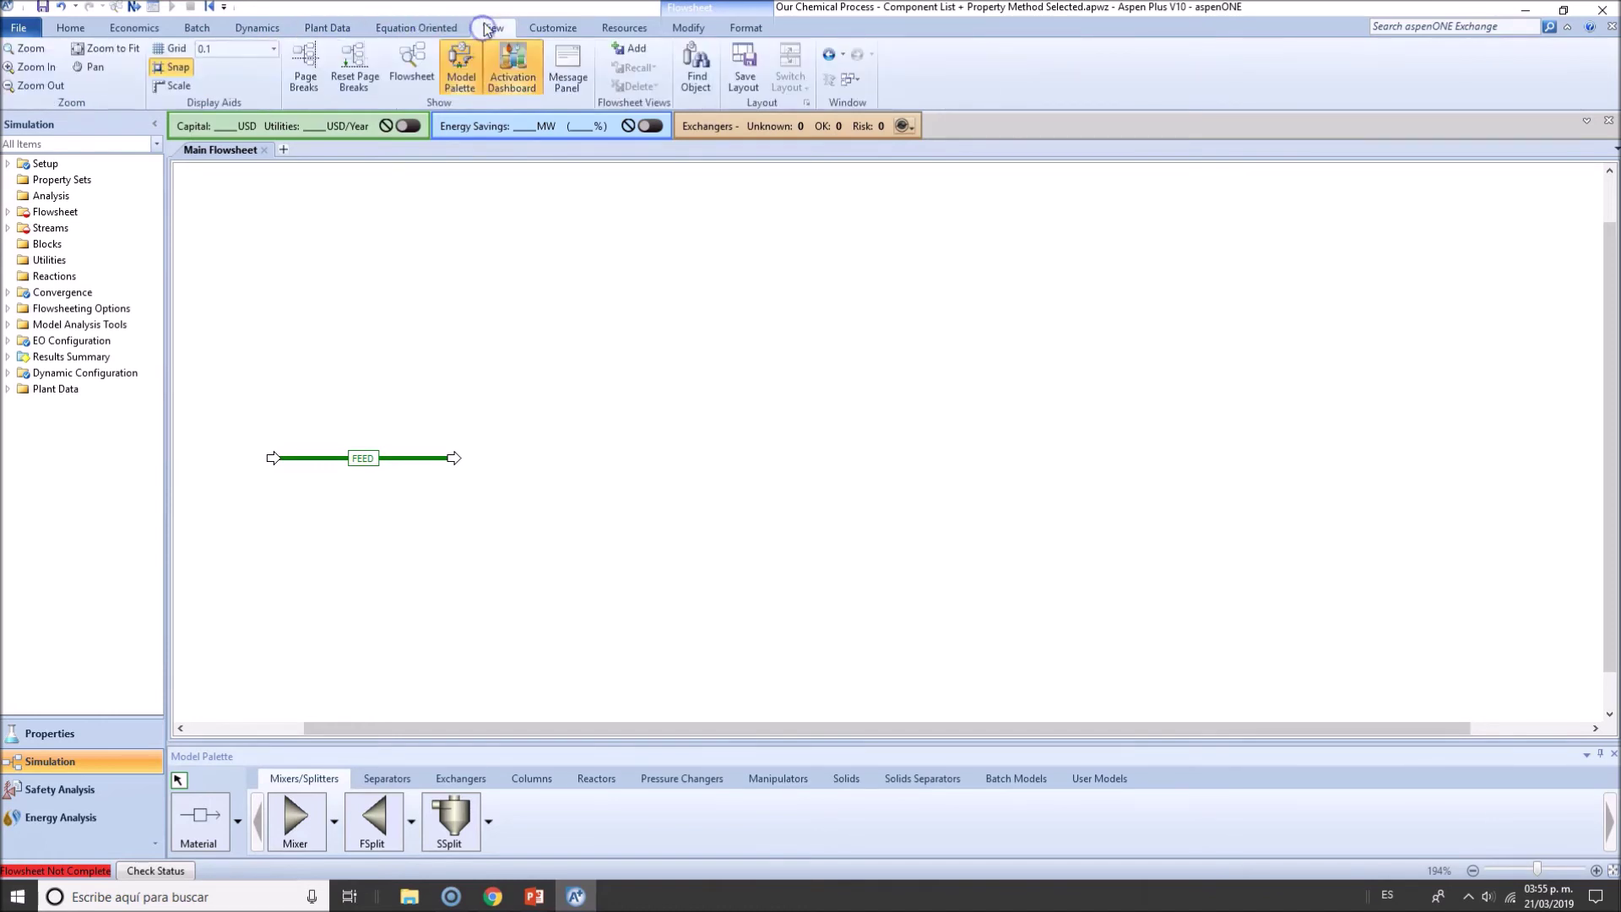
# Hide and restore the model palette, then open the Analysis form from the navigation tree
pyautogui.click(475, 76)
pyautogui.click(471, 81)
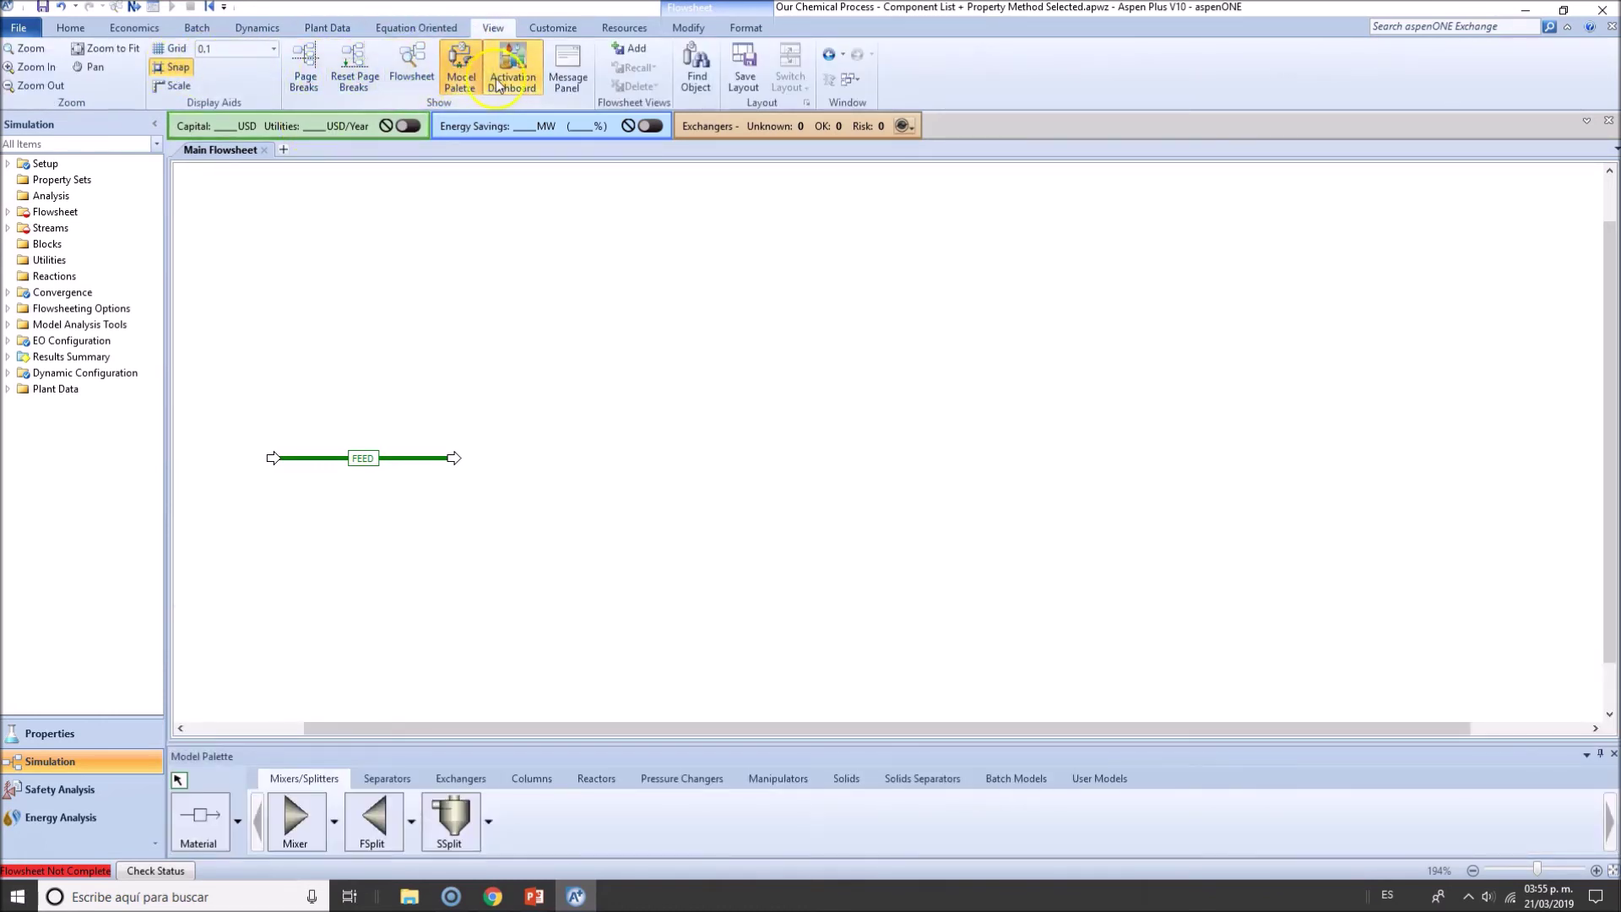
pyautogui.click(409, 70)
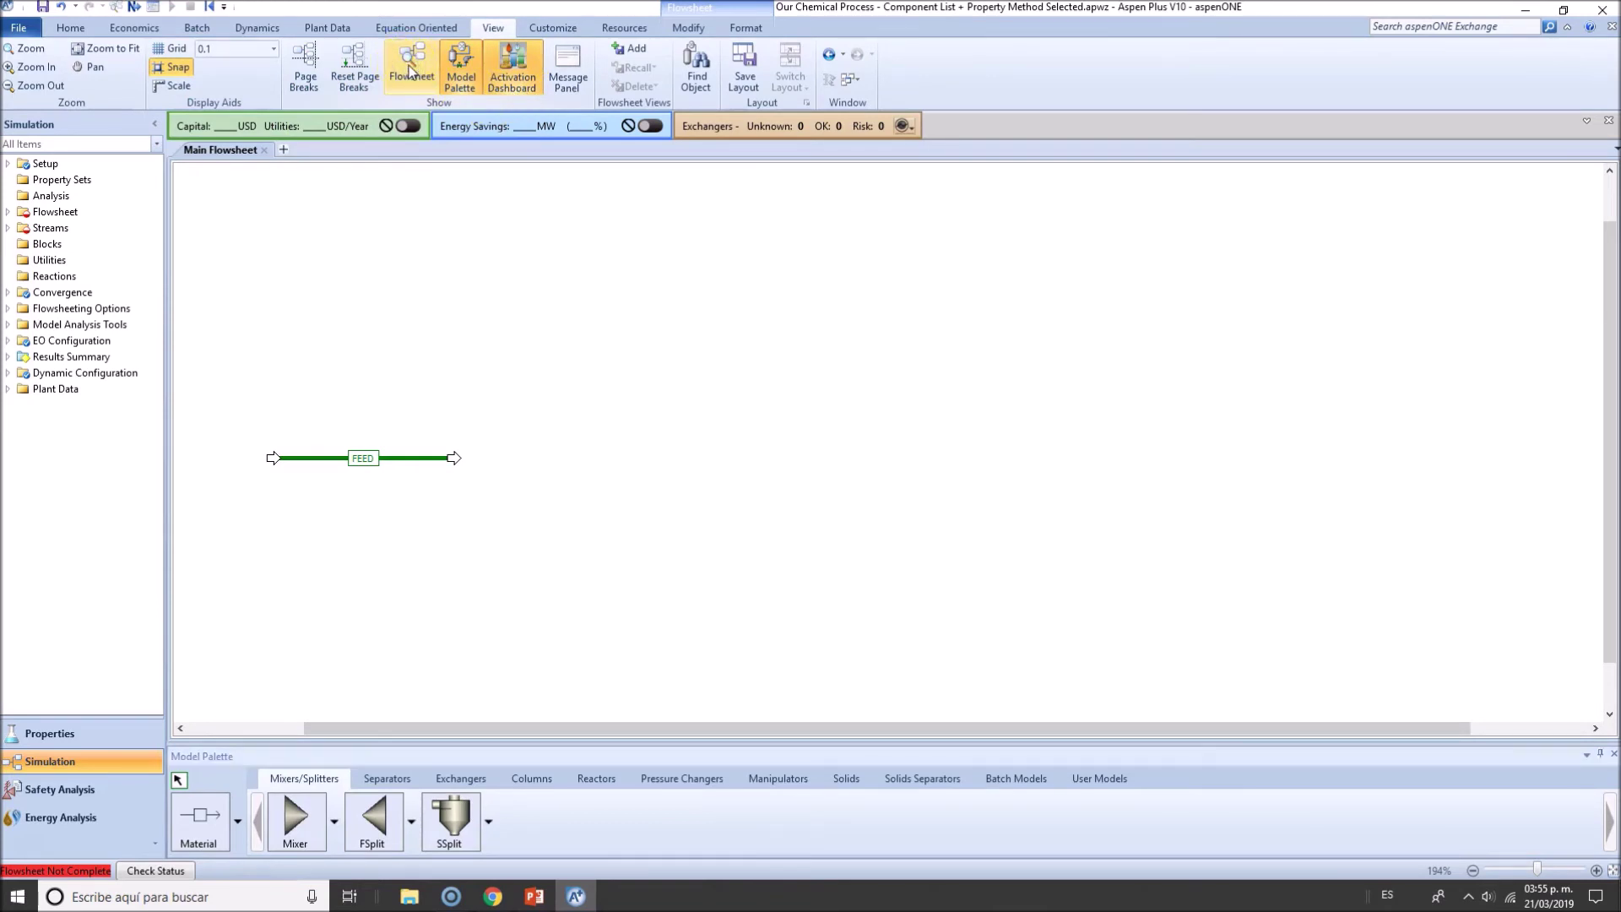
pyautogui.click(50, 195)
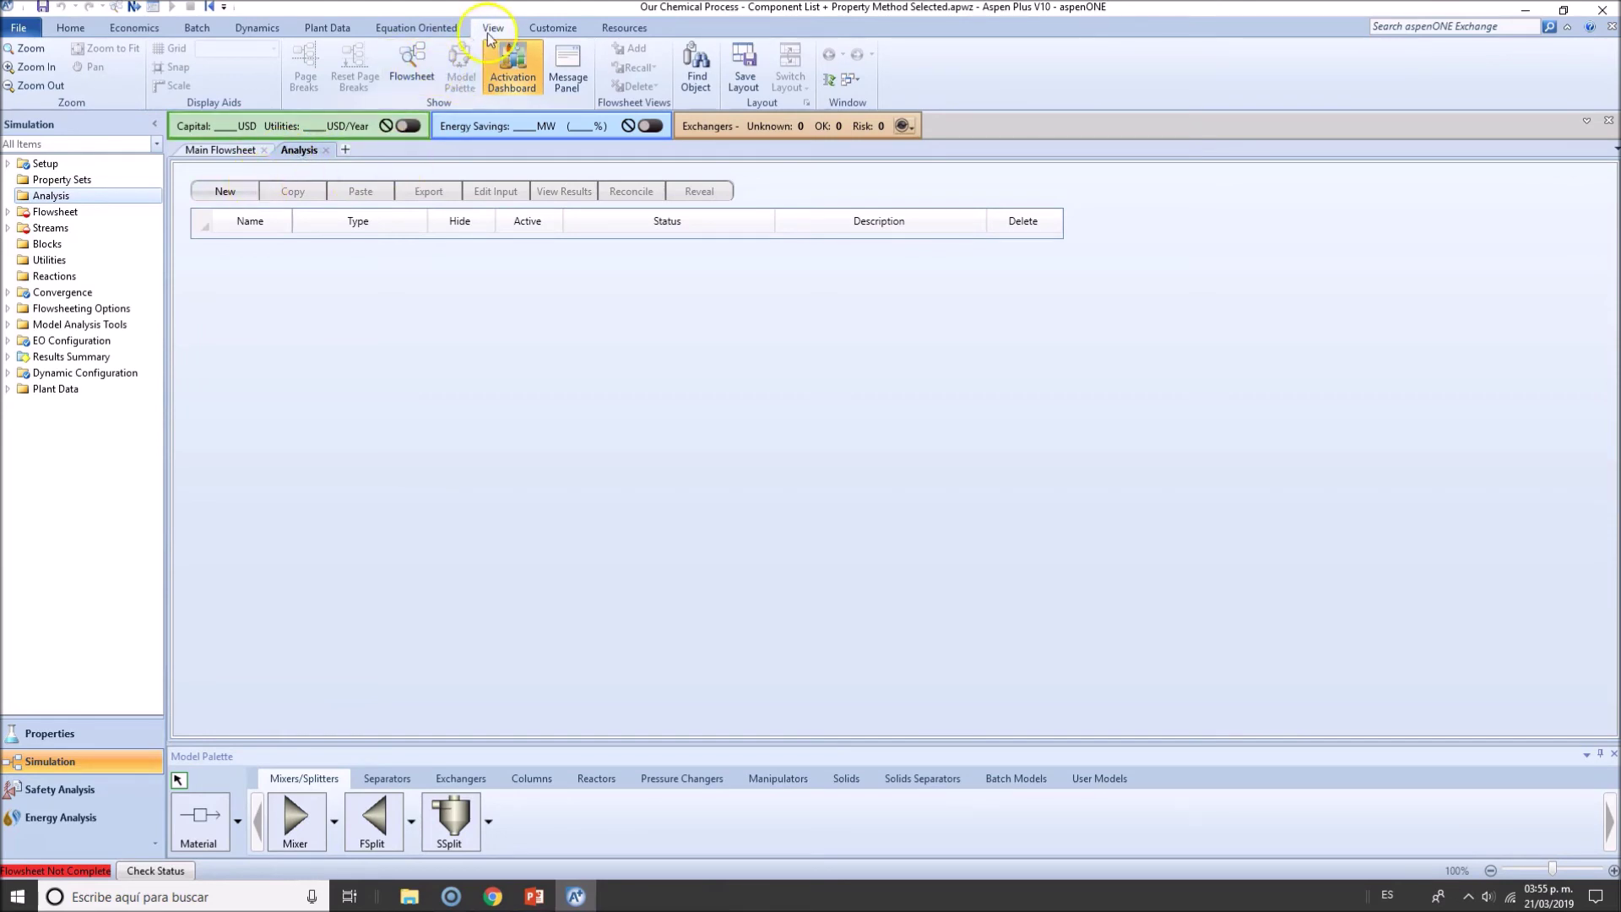
# Switch back to the Main Flowsheet, select FEED, and open then close Find Object
pyautogui.click(439, 66)
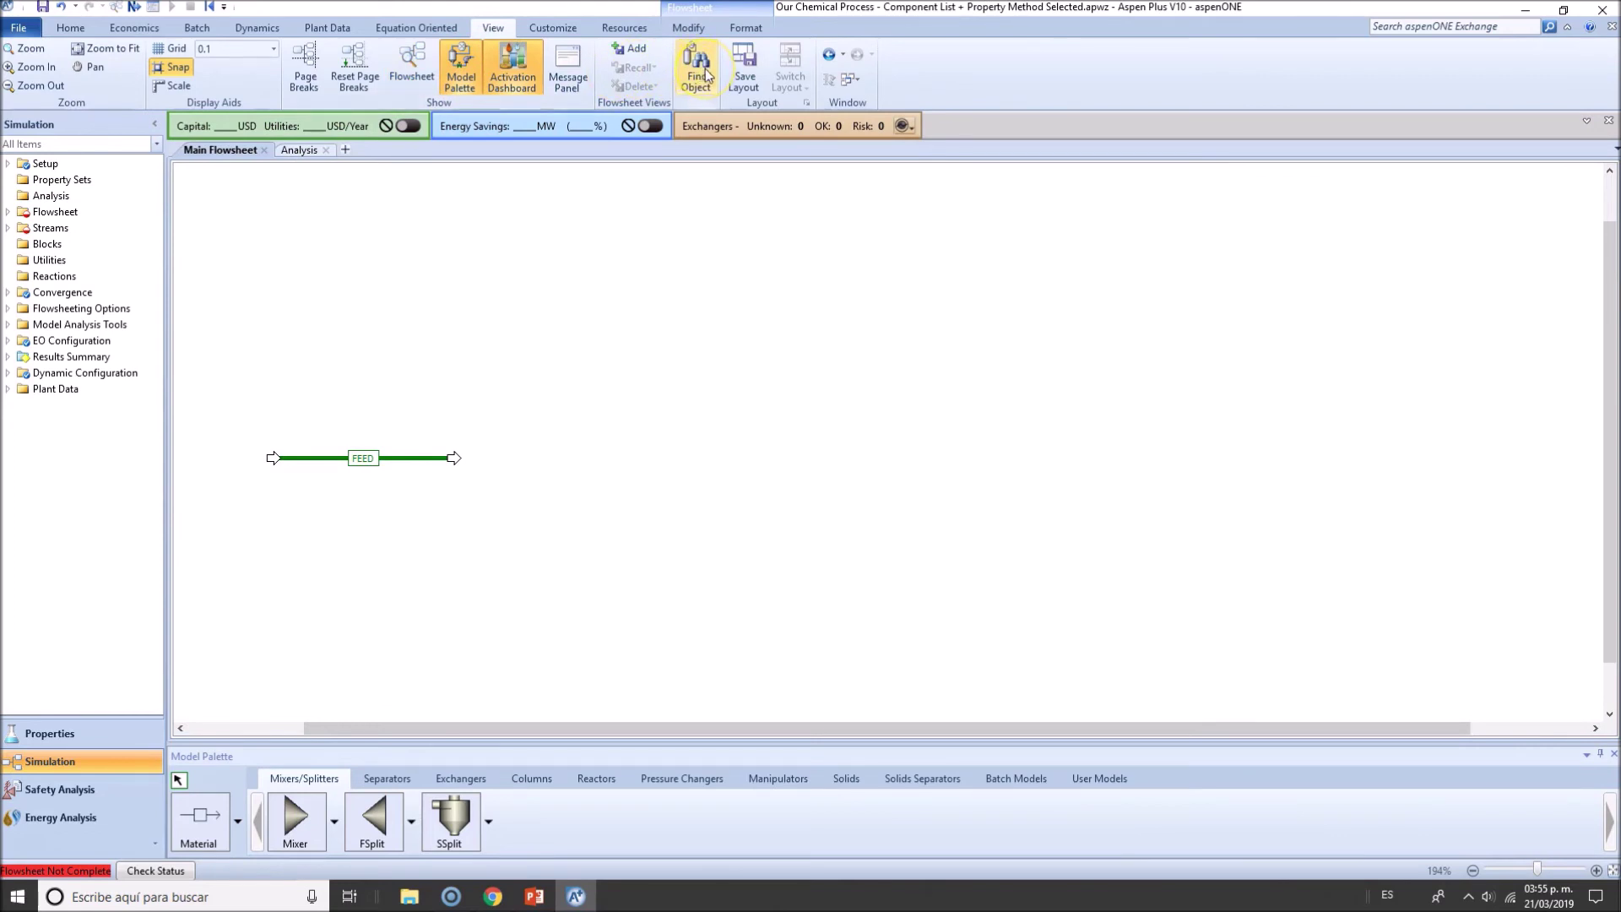
pyautogui.moveTo(228, 376); pyautogui.dragTo(536, 512)
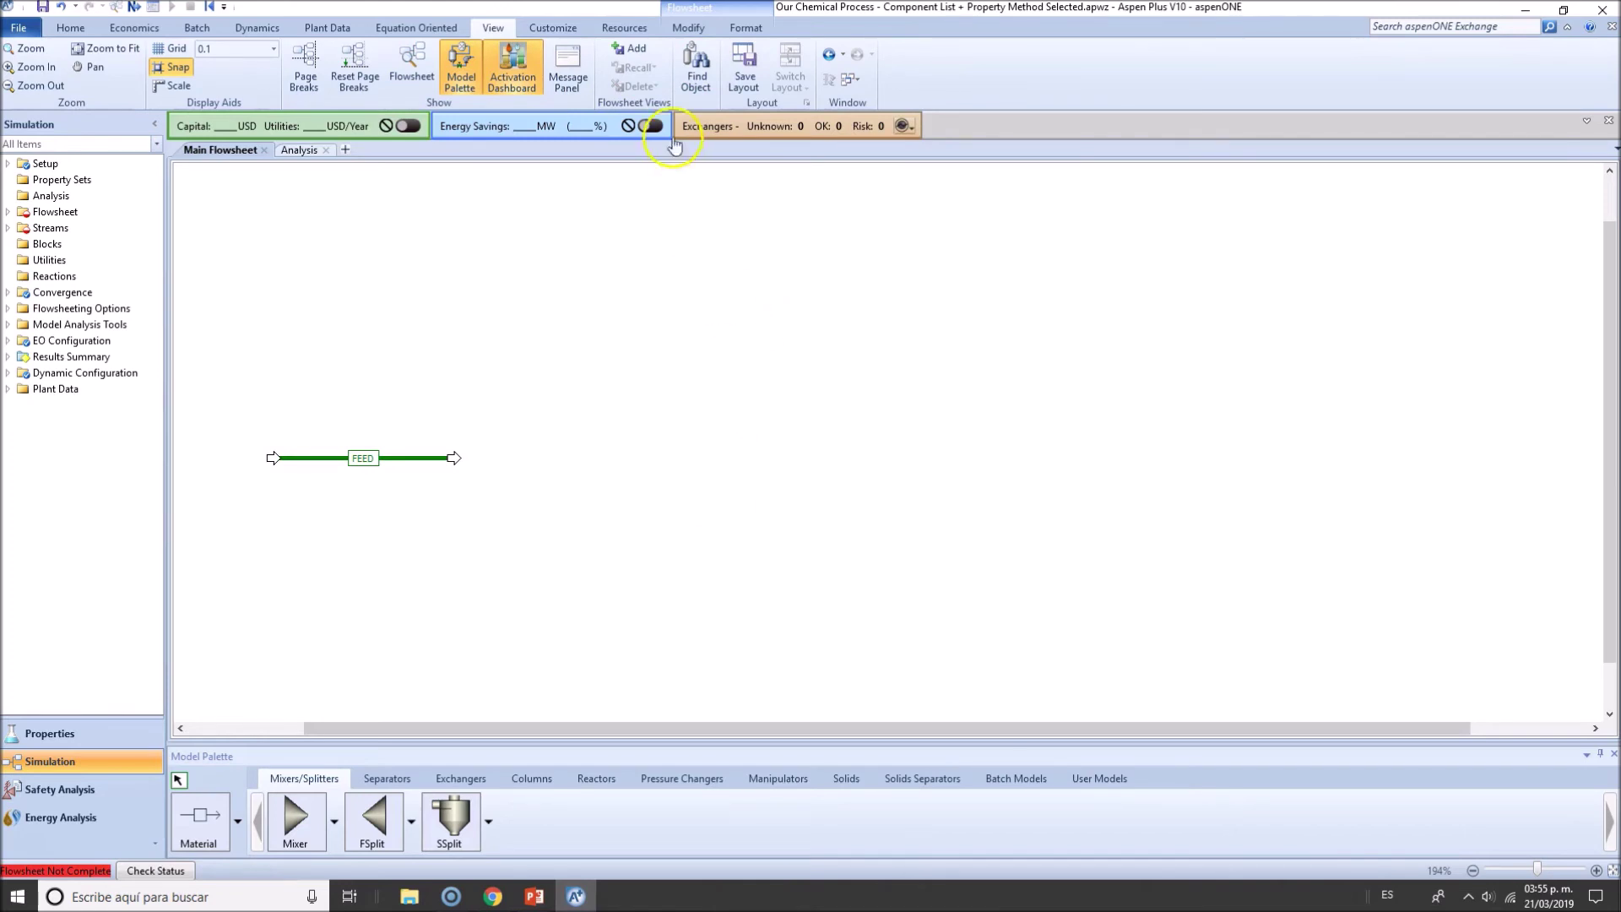
pyautogui.click(694, 85)
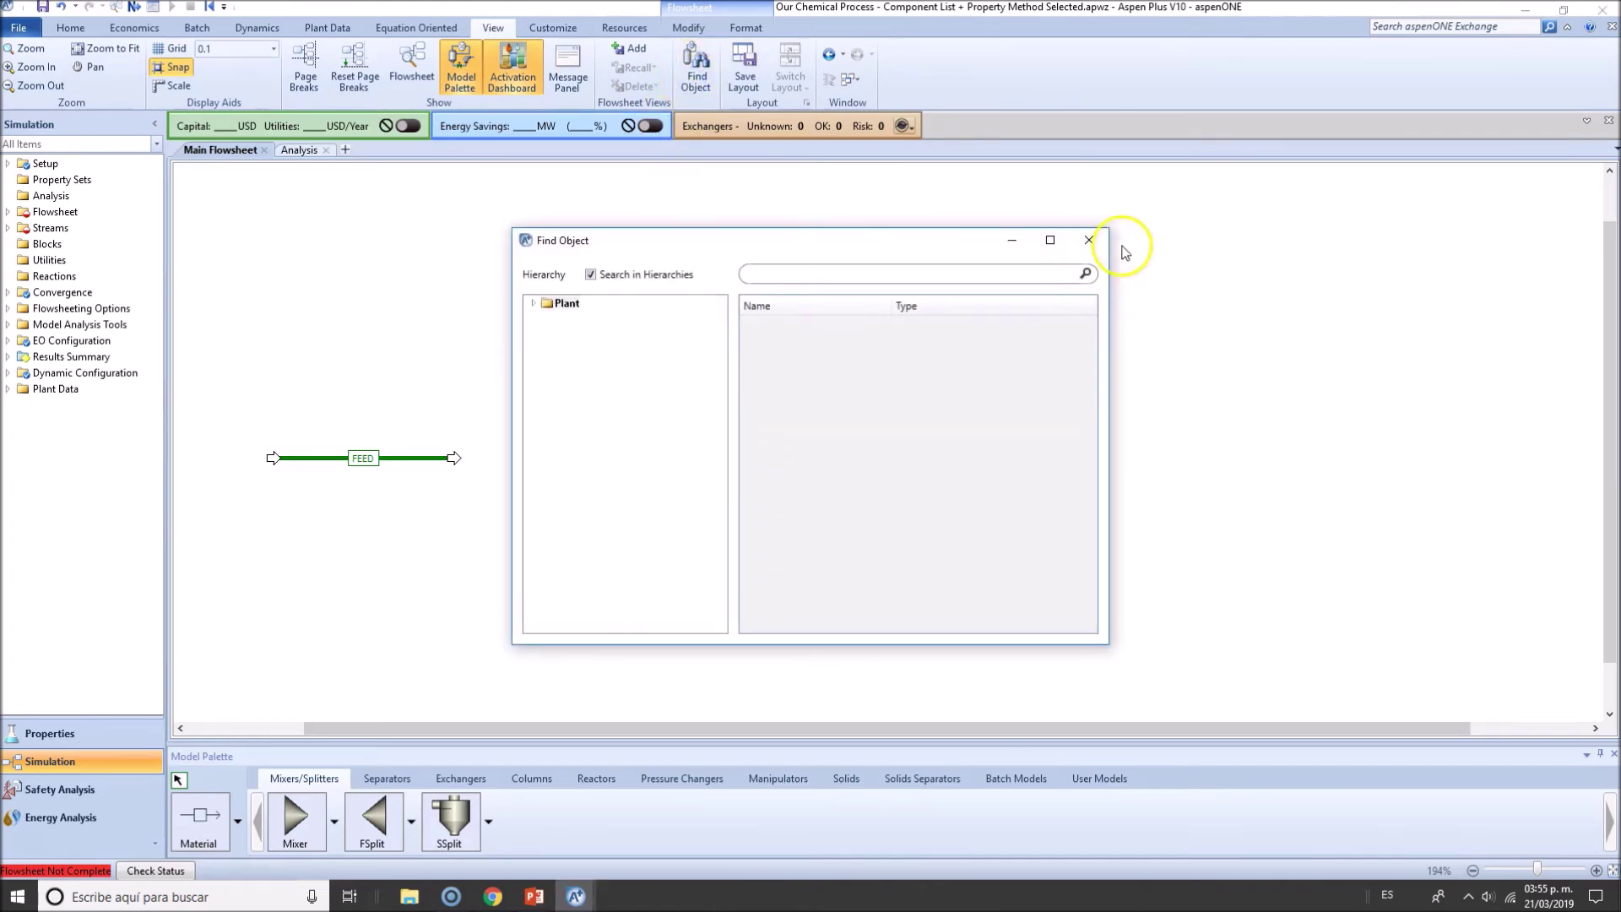
pyautogui.click(1087, 238)
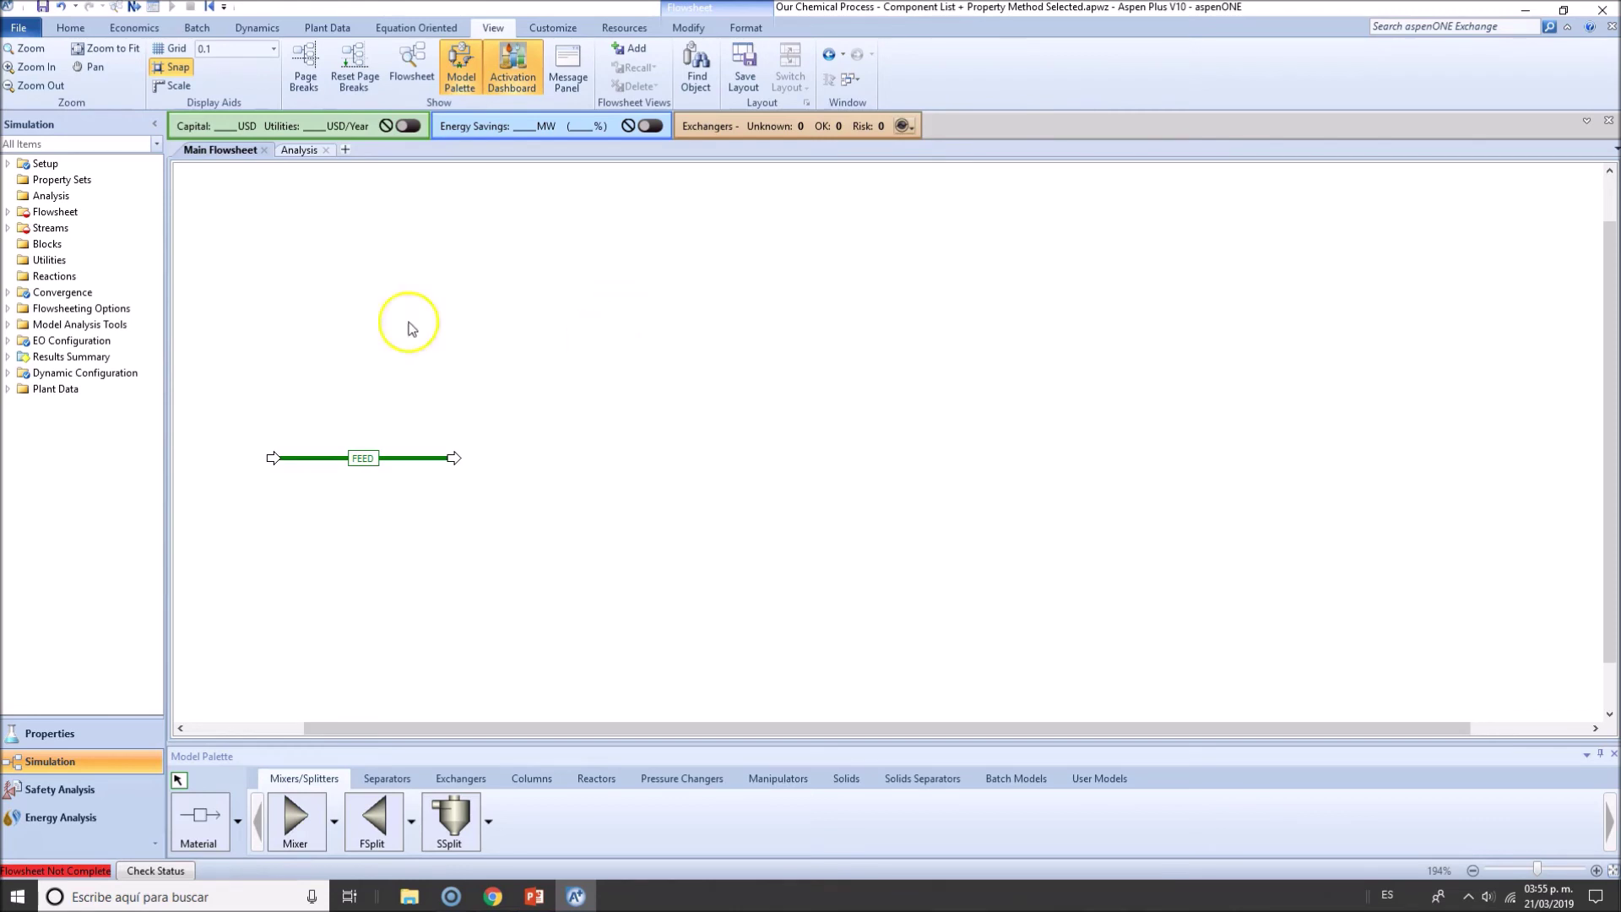
pyautogui.click(553, 28)
# Move the FEED stream slightly higher on the Main Flowsheet
pyautogui.click(624, 28)
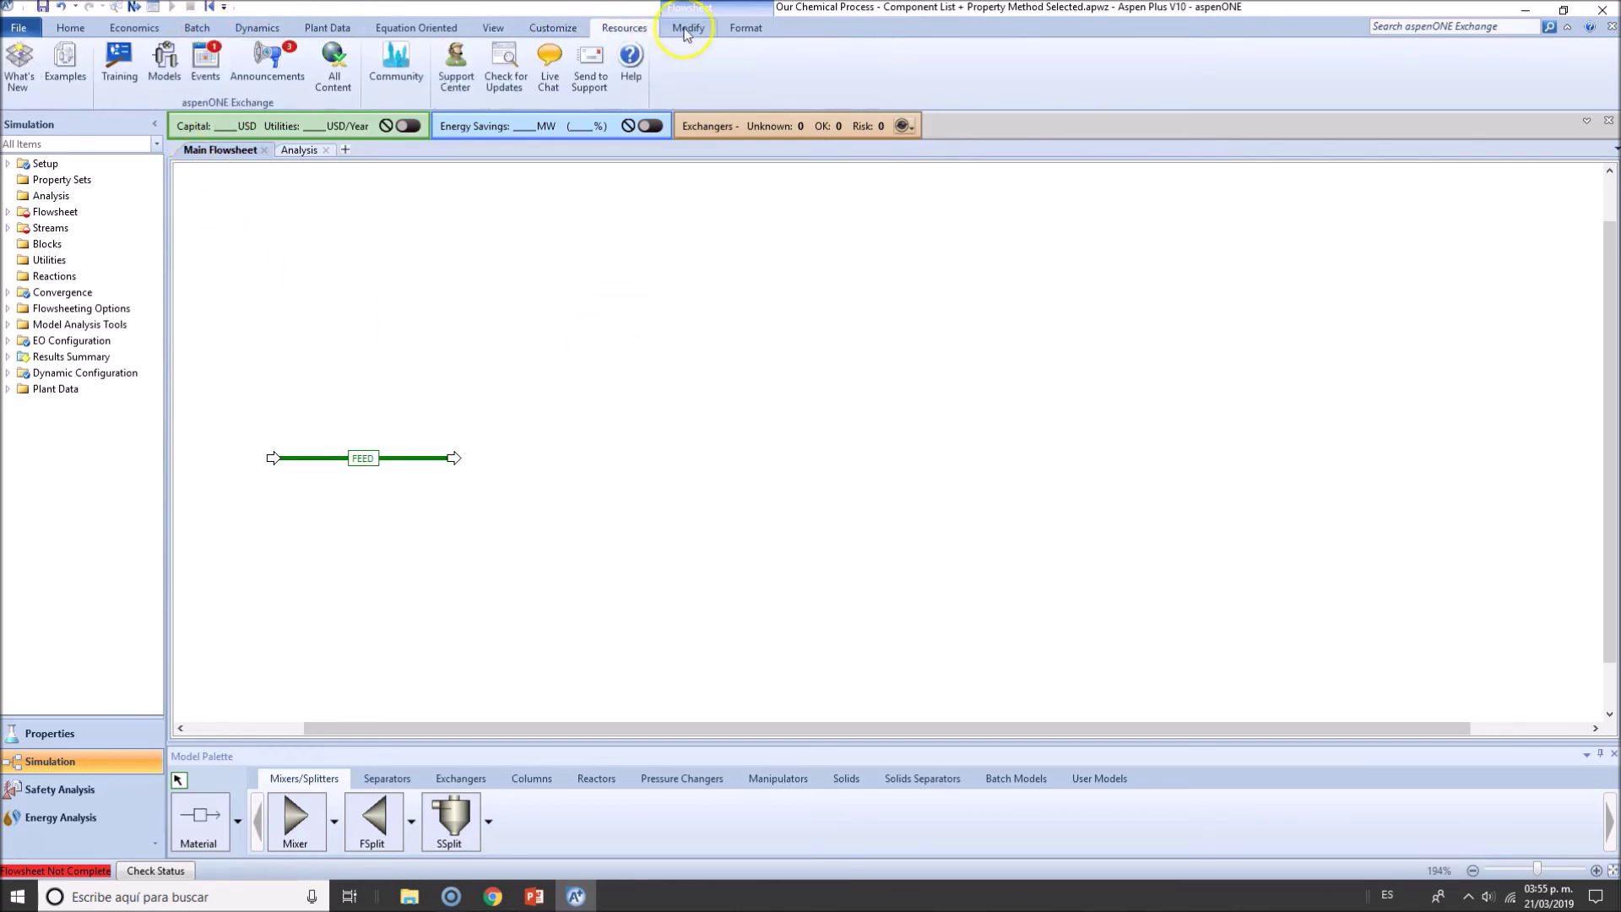
pyautogui.click(689, 28)
pyautogui.moveTo(279, 460); pyautogui.dragTo(284, 417)
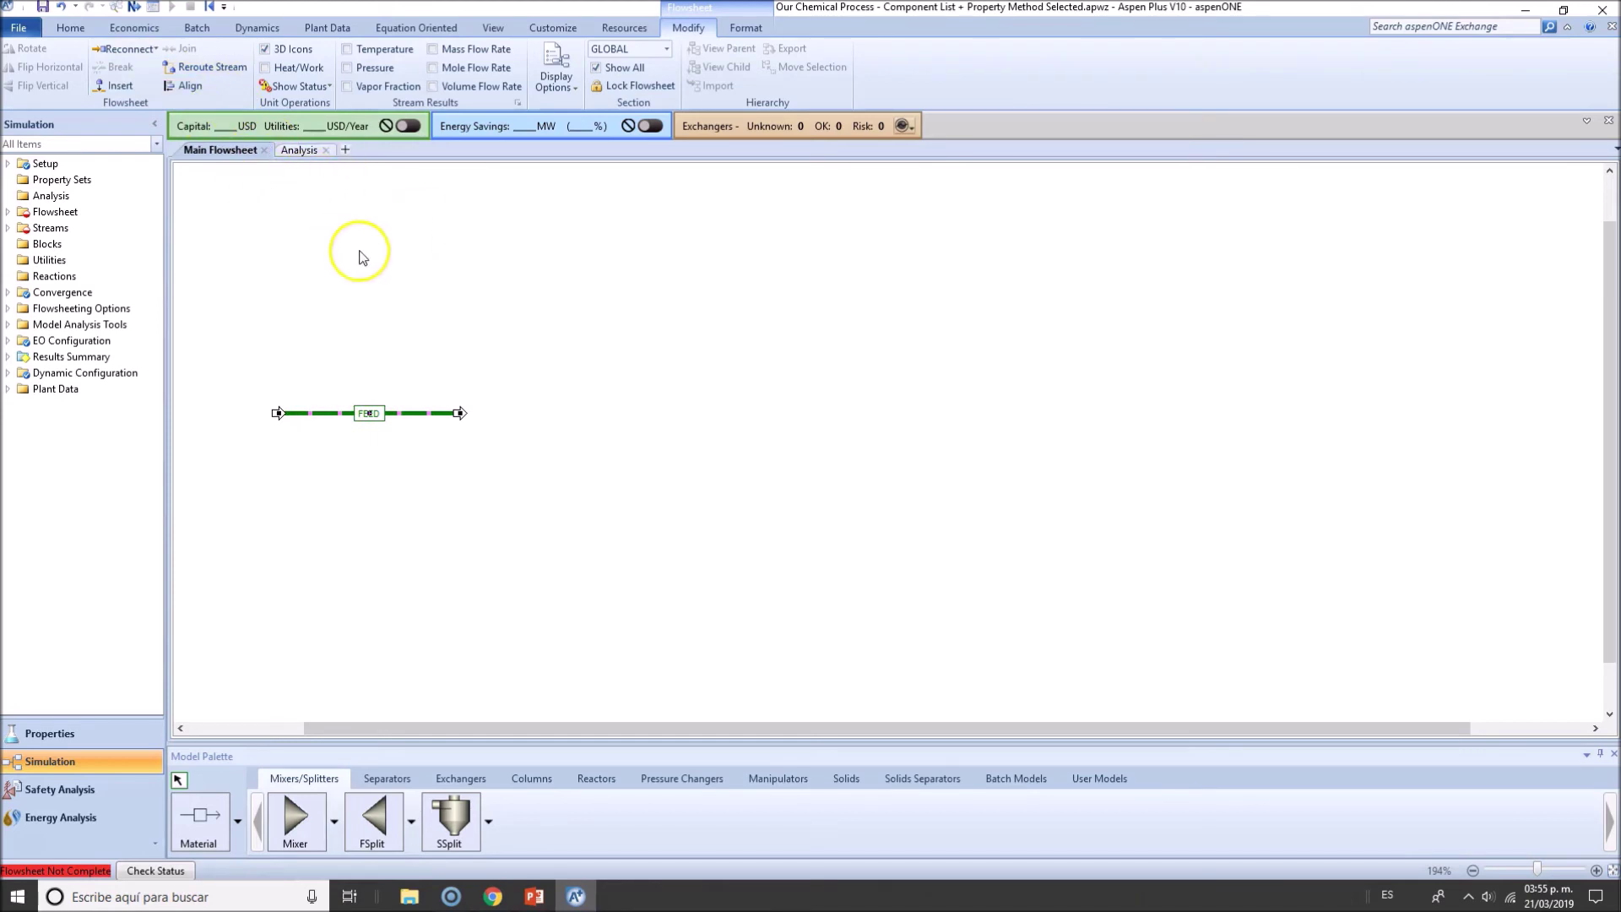
pyautogui.click(363, 306)
# Place a Flash2 separator block named DRUM just right of the FEED stream
pyautogui.click(392, 783)
pyautogui.click(464, 781)
pyautogui.click(372, 781)
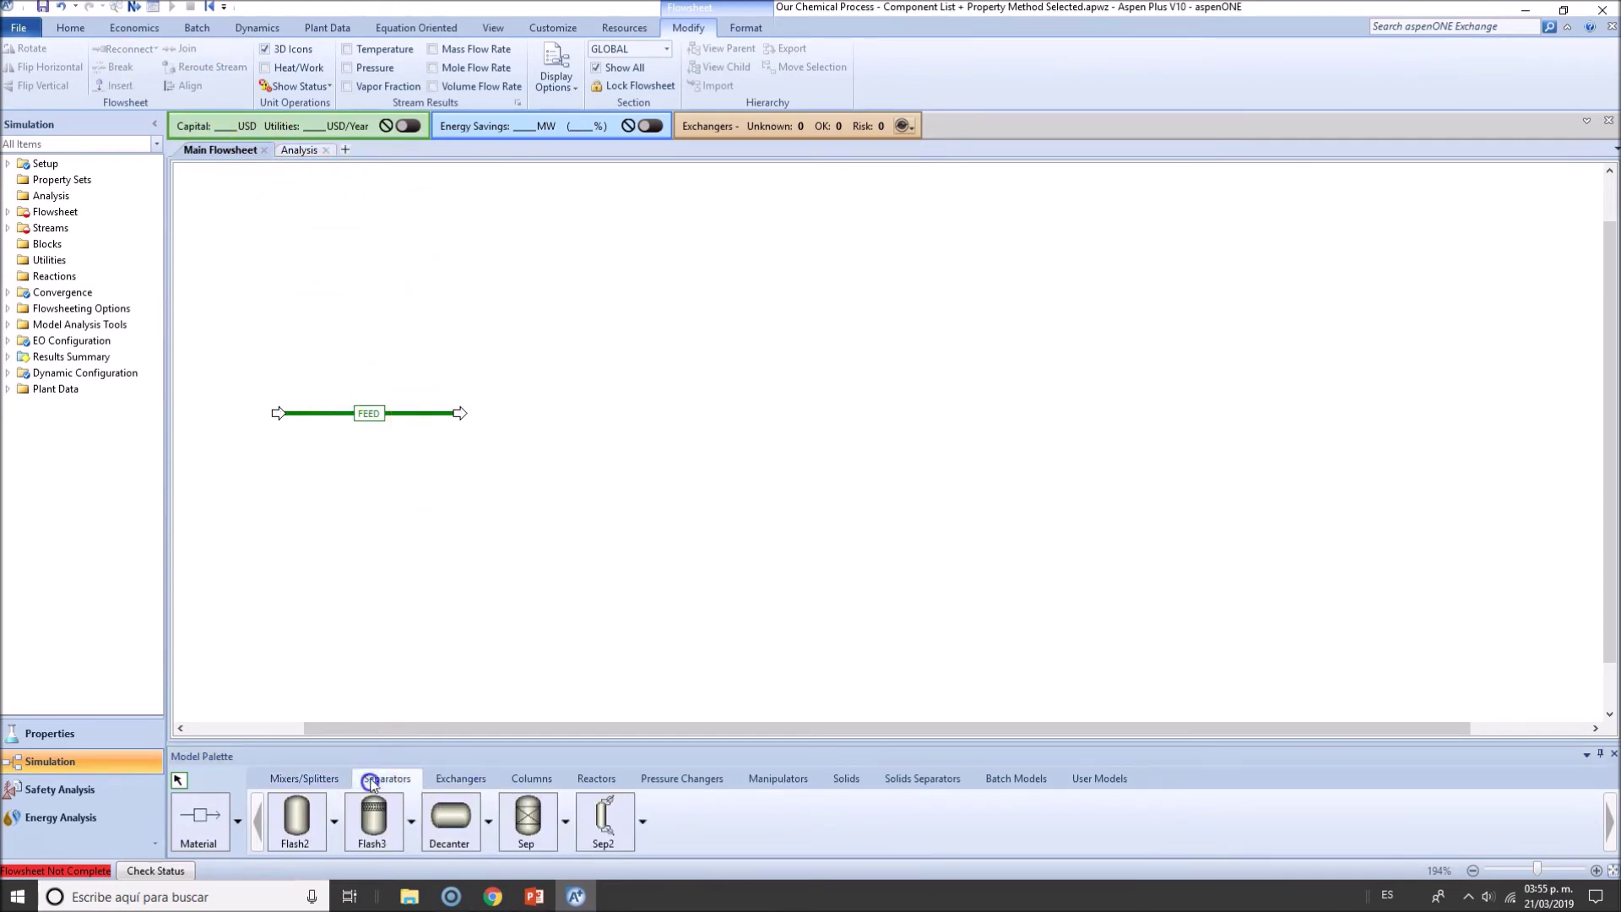
pyautogui.click(298, 823)
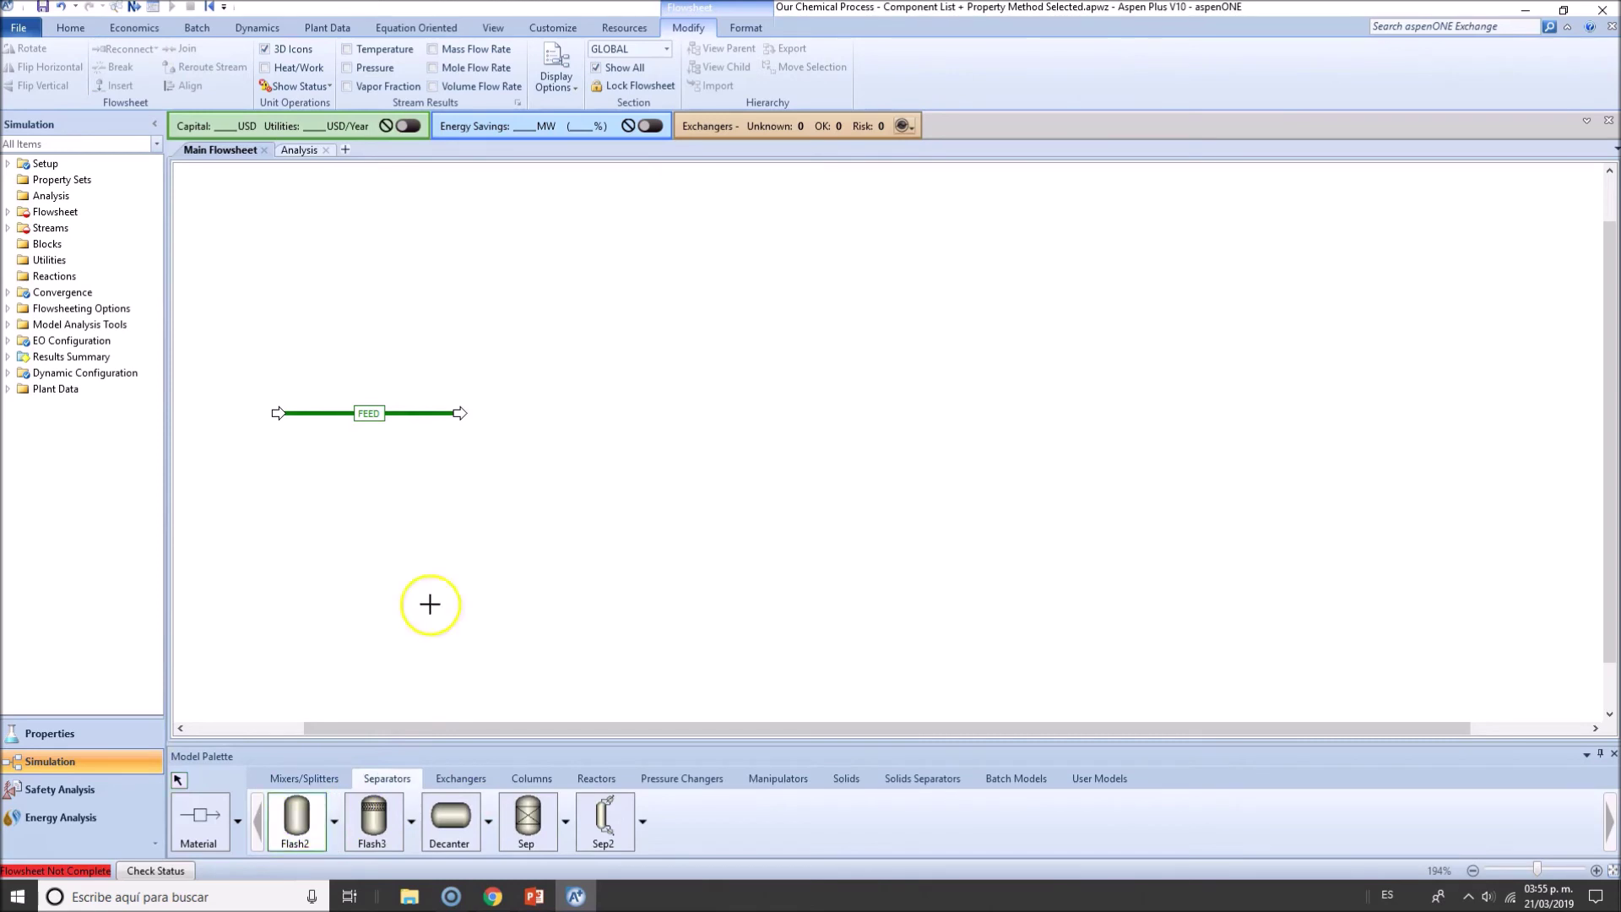
pyautogui.click(524, 417)
pyautogui.write('DRUM')
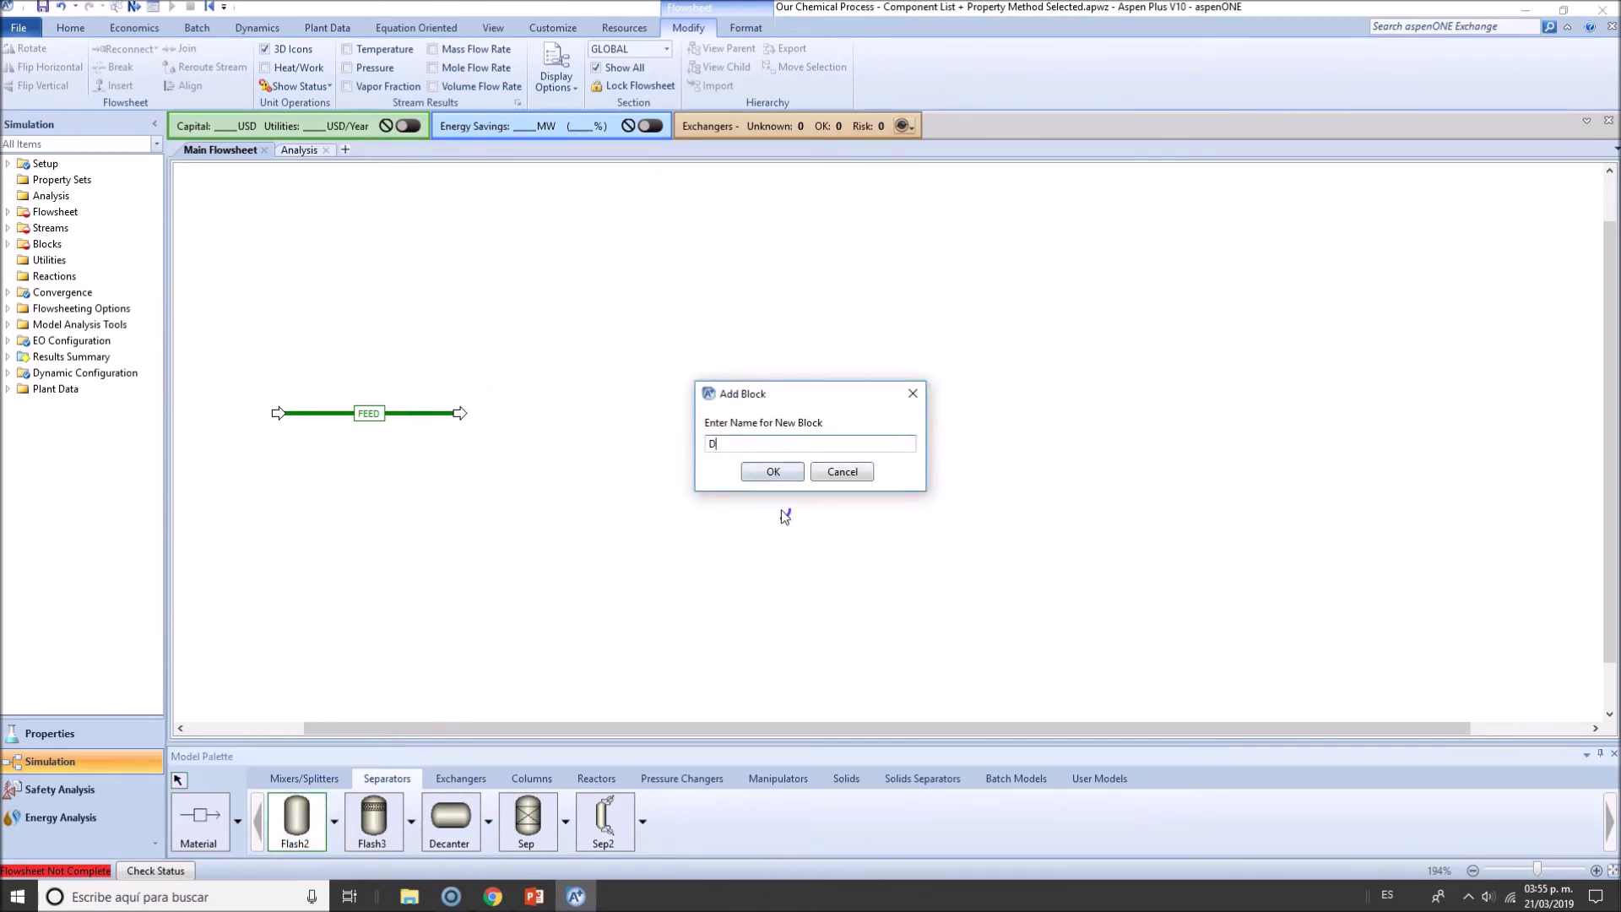
pyautogui.press('Return')
pyautogui.rightClick(783, 514)
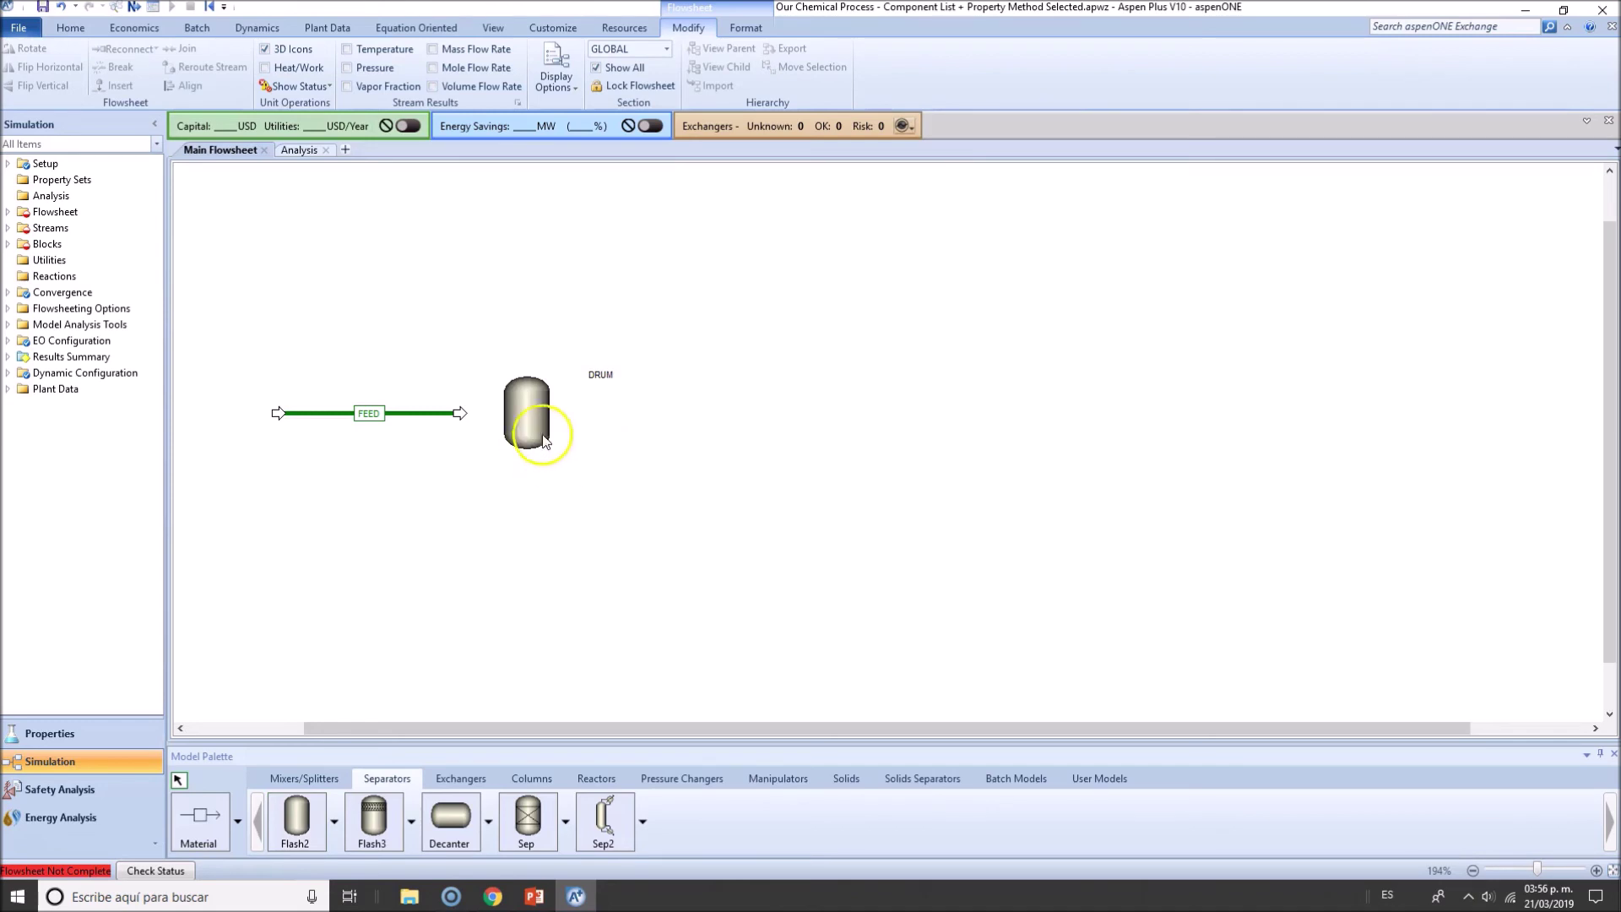
# Cycle the DRUM block through alternative vessel icons with Exchange Icon
pyautogui.click(542, 396)
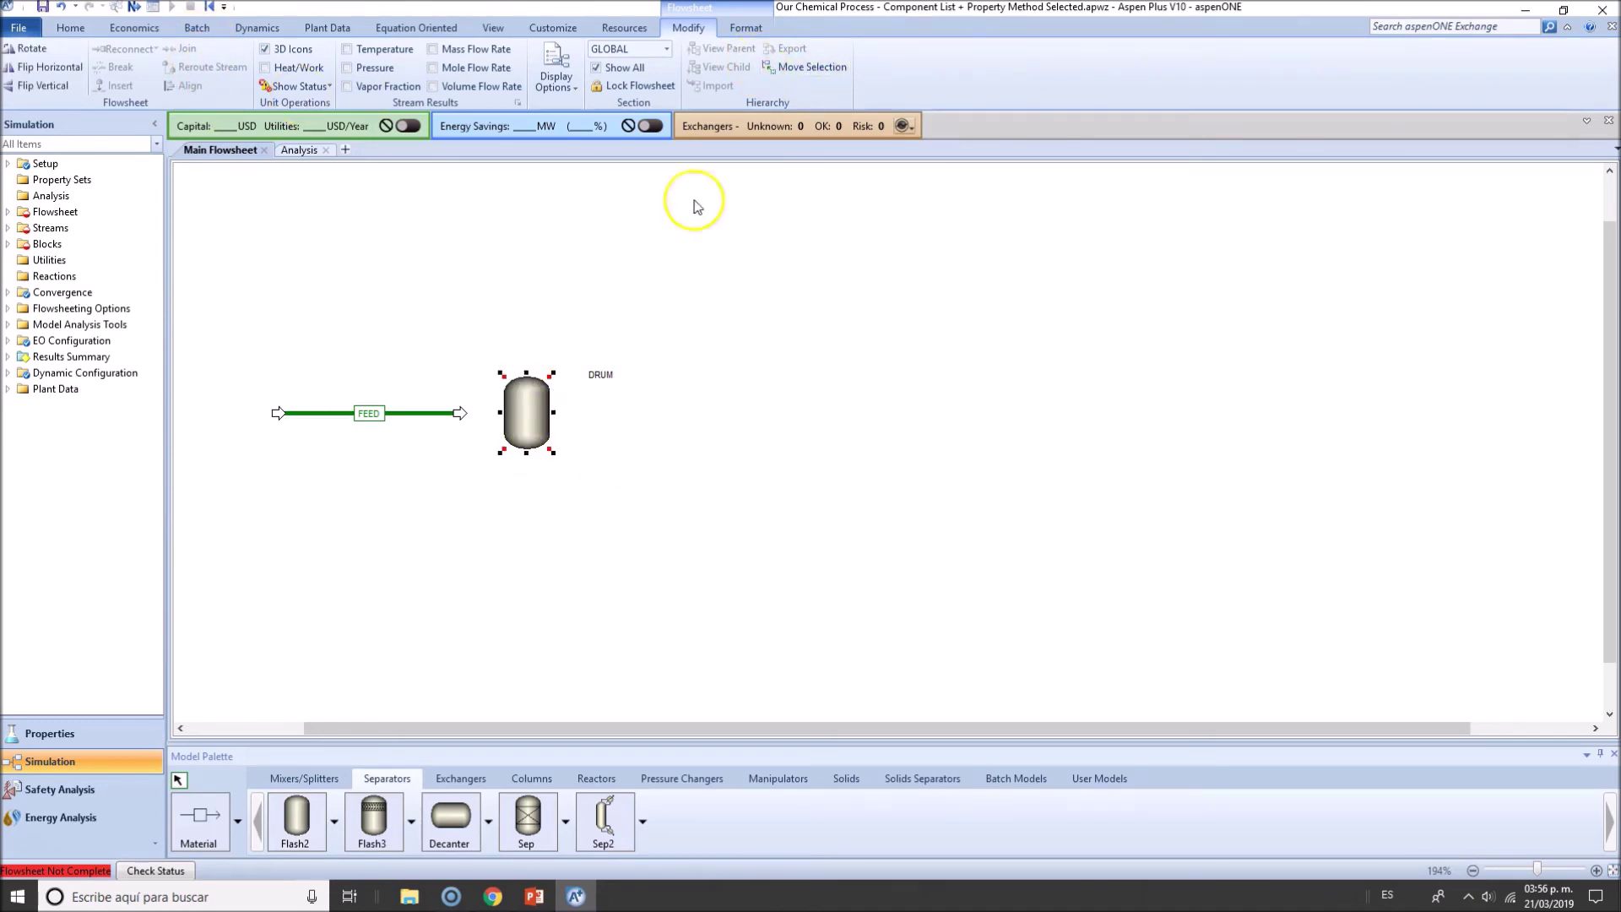
pyautogui.rightClick(541, 405)
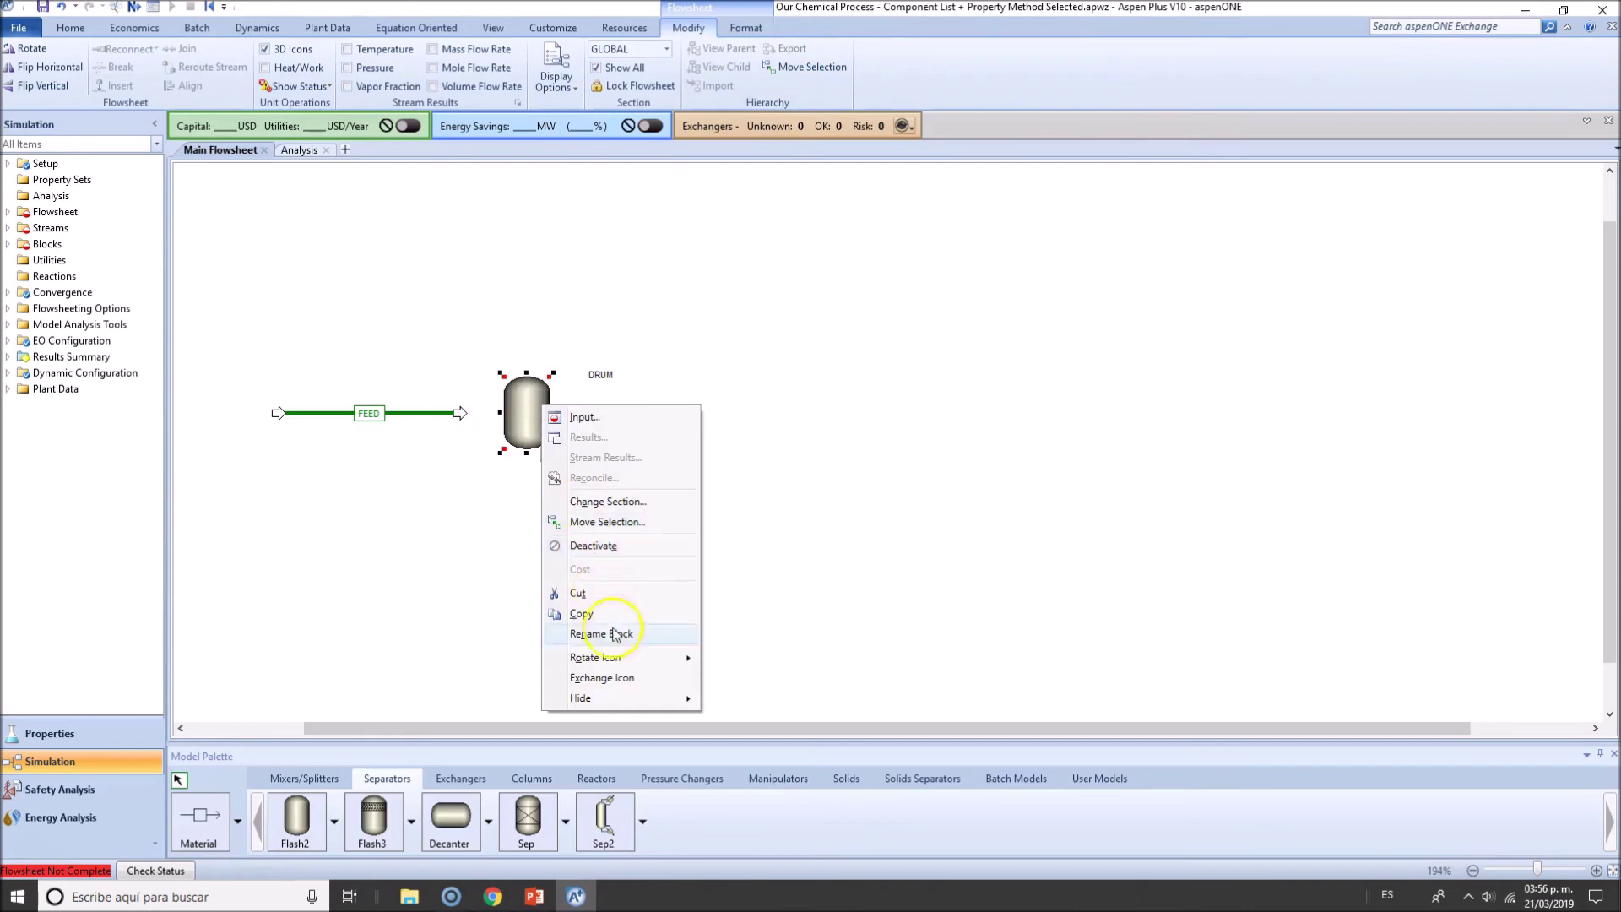
pyautogui.click(633, 677)
pyautogui.rightClick(532, 437)
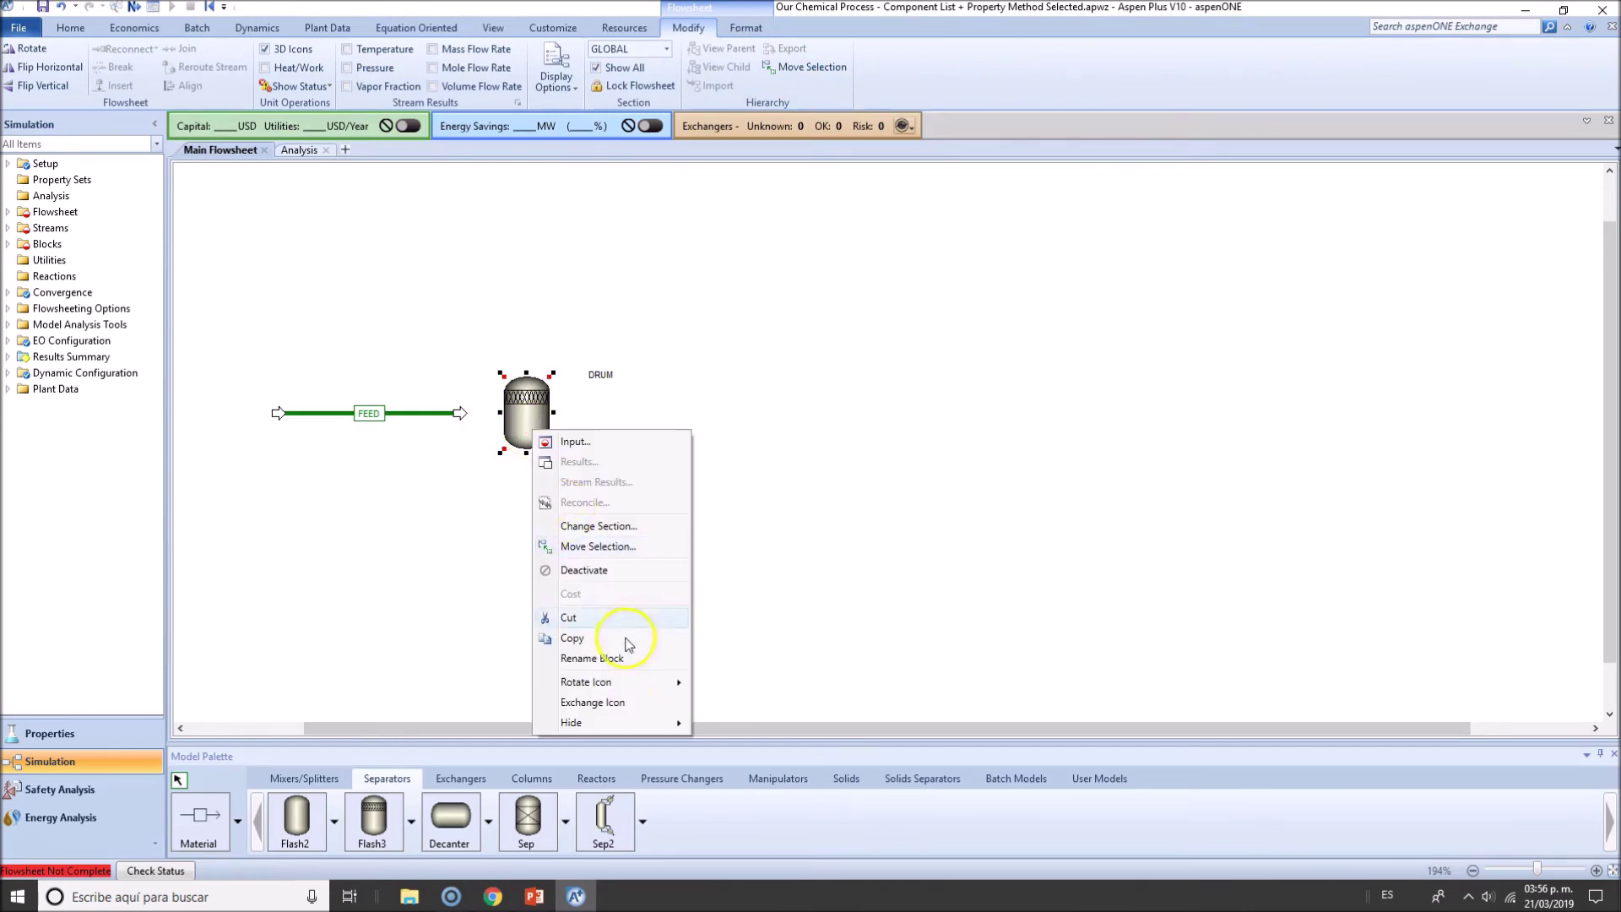
pyautogui.click(619, 707)
pyautogui.rightClick(527, 408)
pyautogui.click(621, 686)
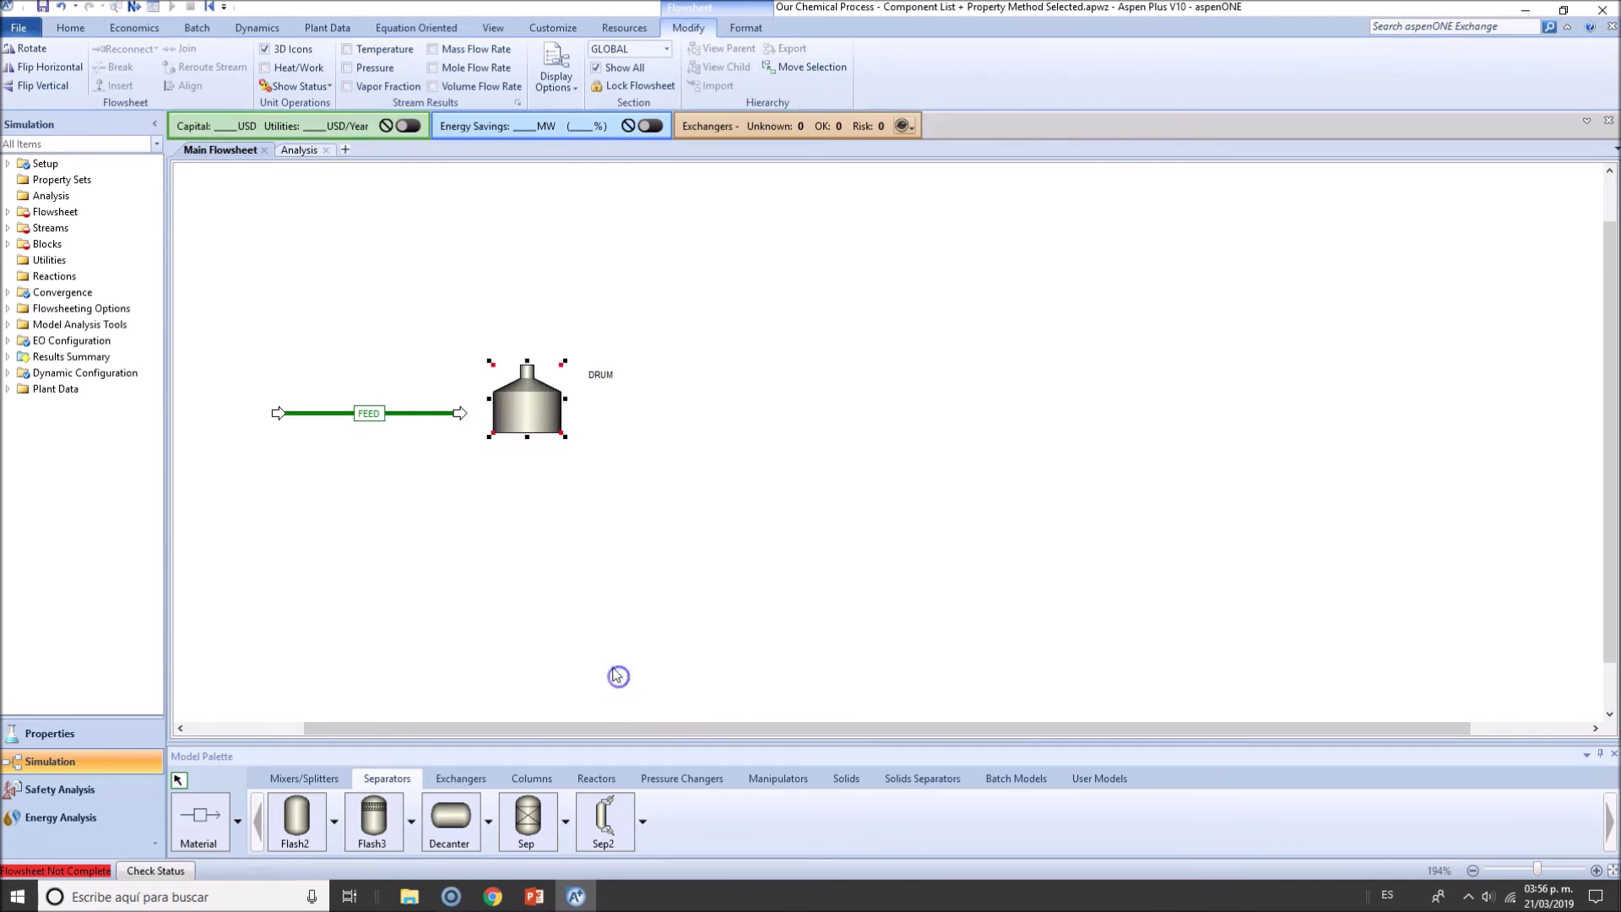
# Keep exchanging DRUM's icon until the vertical drum returns, then select FEED's outlet end
pyautogui.rightClick(541, 402)
pyautogui.click(606, 681)
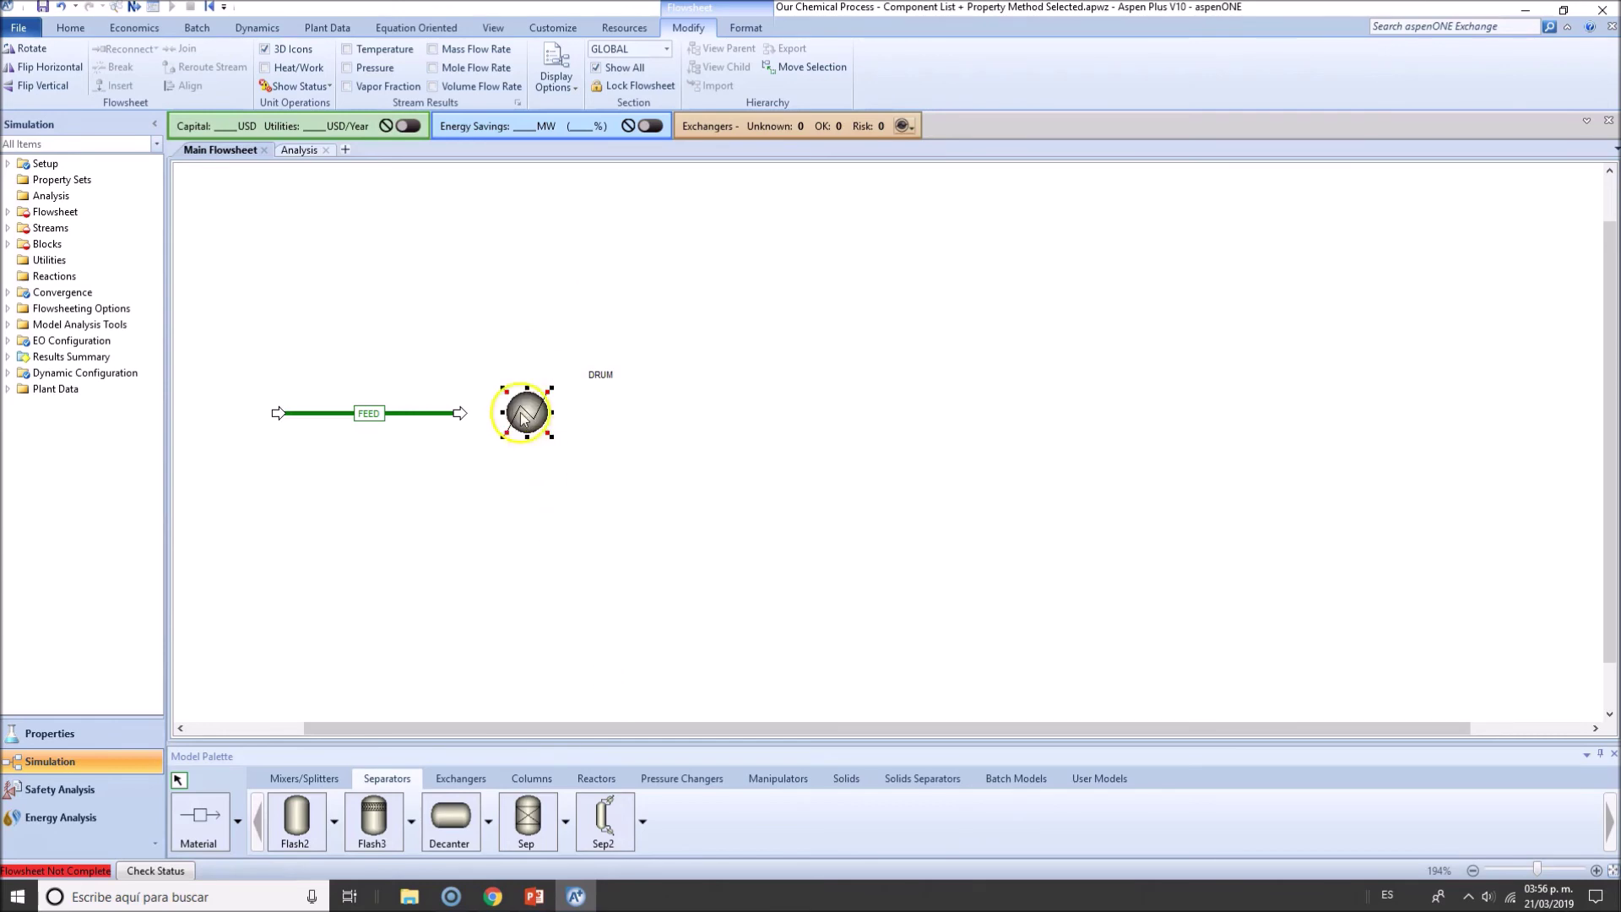
pyautogui.rightClick(527, 409)
pyautogui.click(616, 684)
pyautogui.rightClick(551, 419)
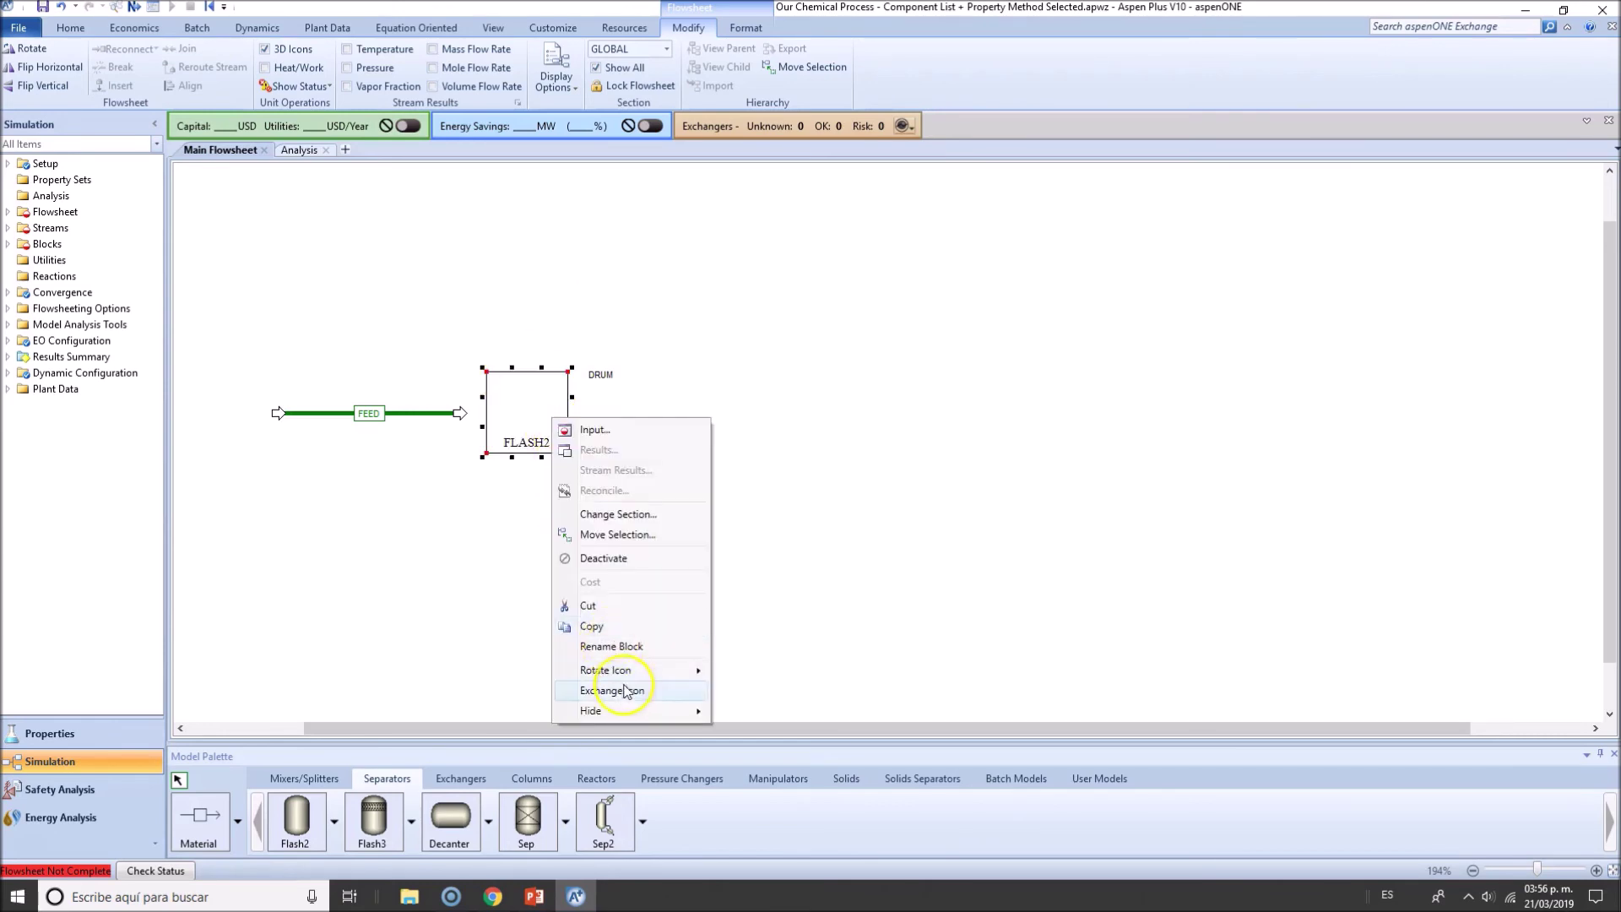
pyautogui.click(617, 685)
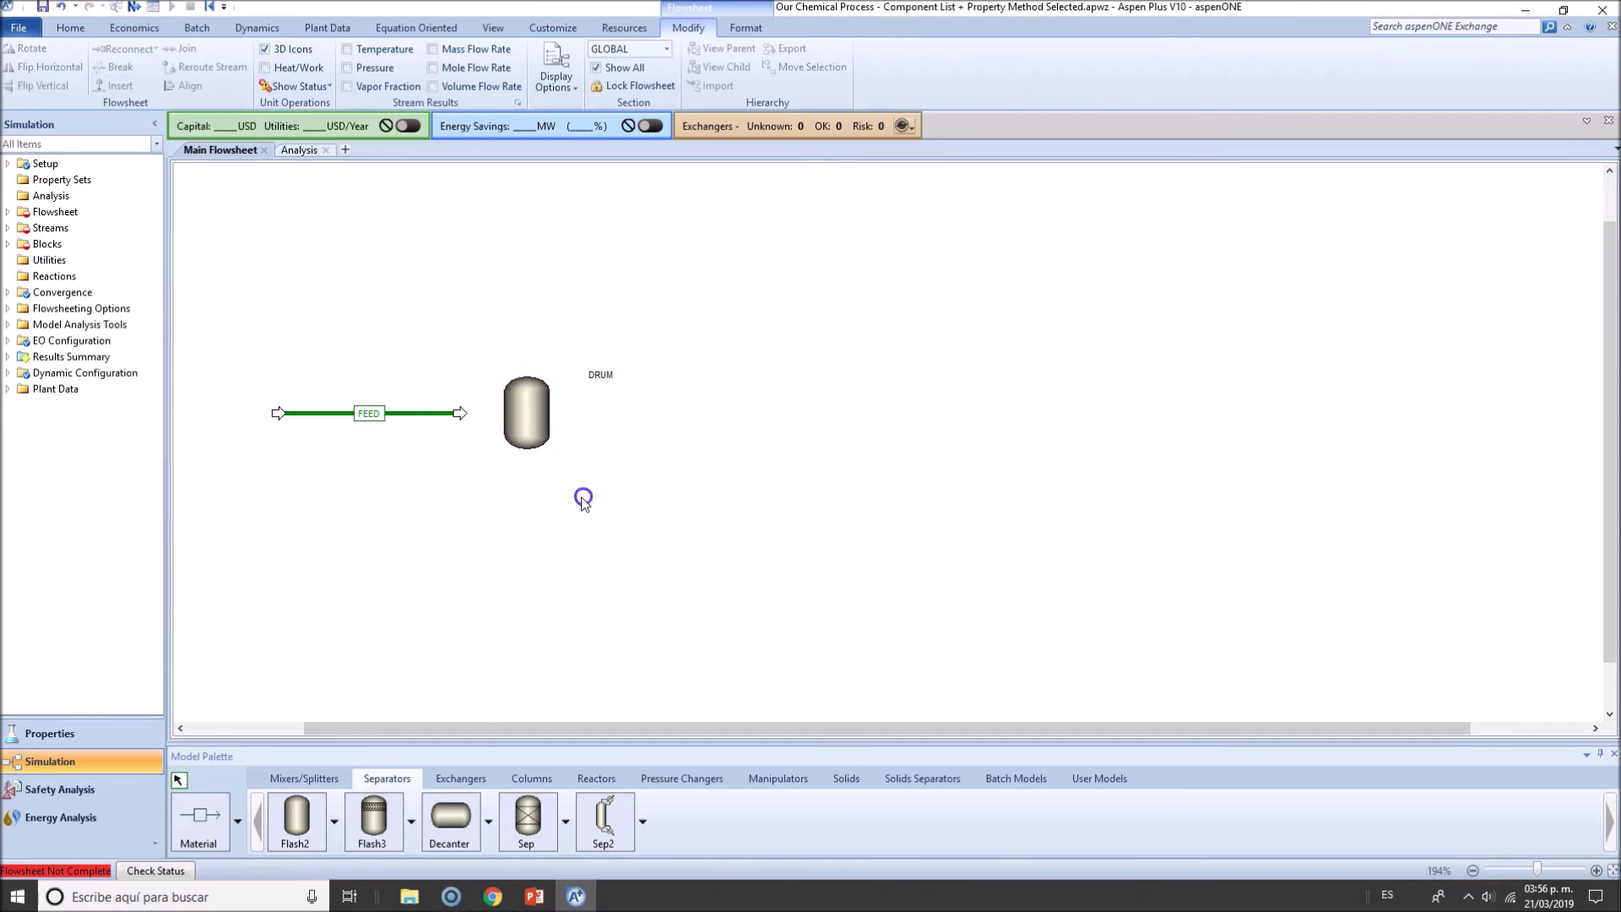
pyautogui.click(460, 414)
# Reconnect the FEED stream's destination end to the DRUM inlet
pyautogui.click(155, 51)
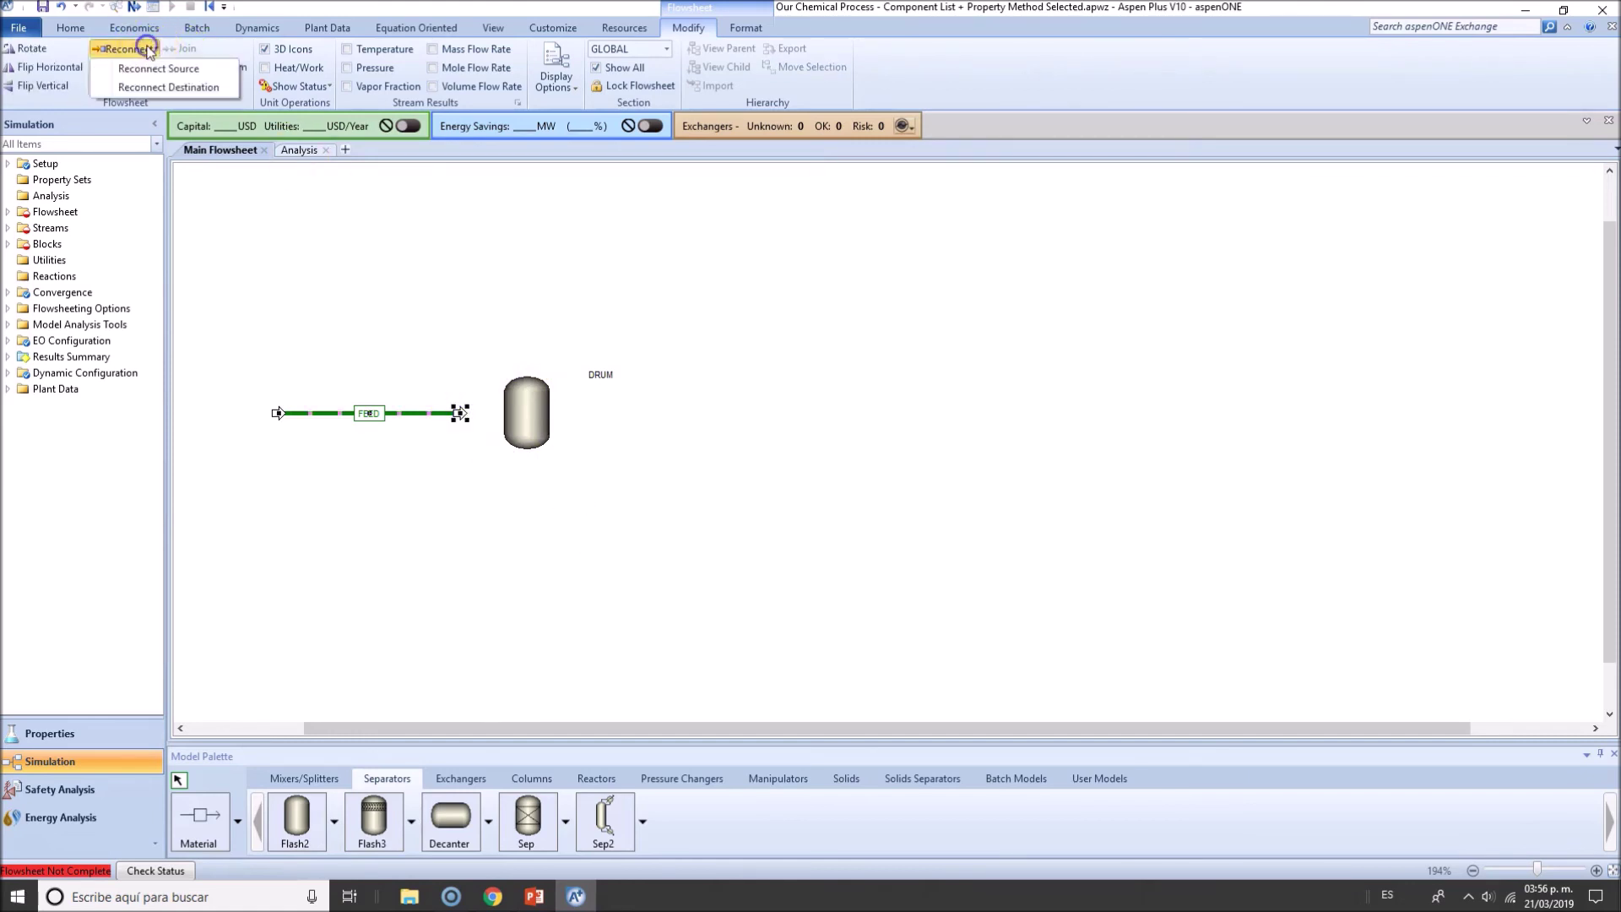
pyautogui.click(193, 87)
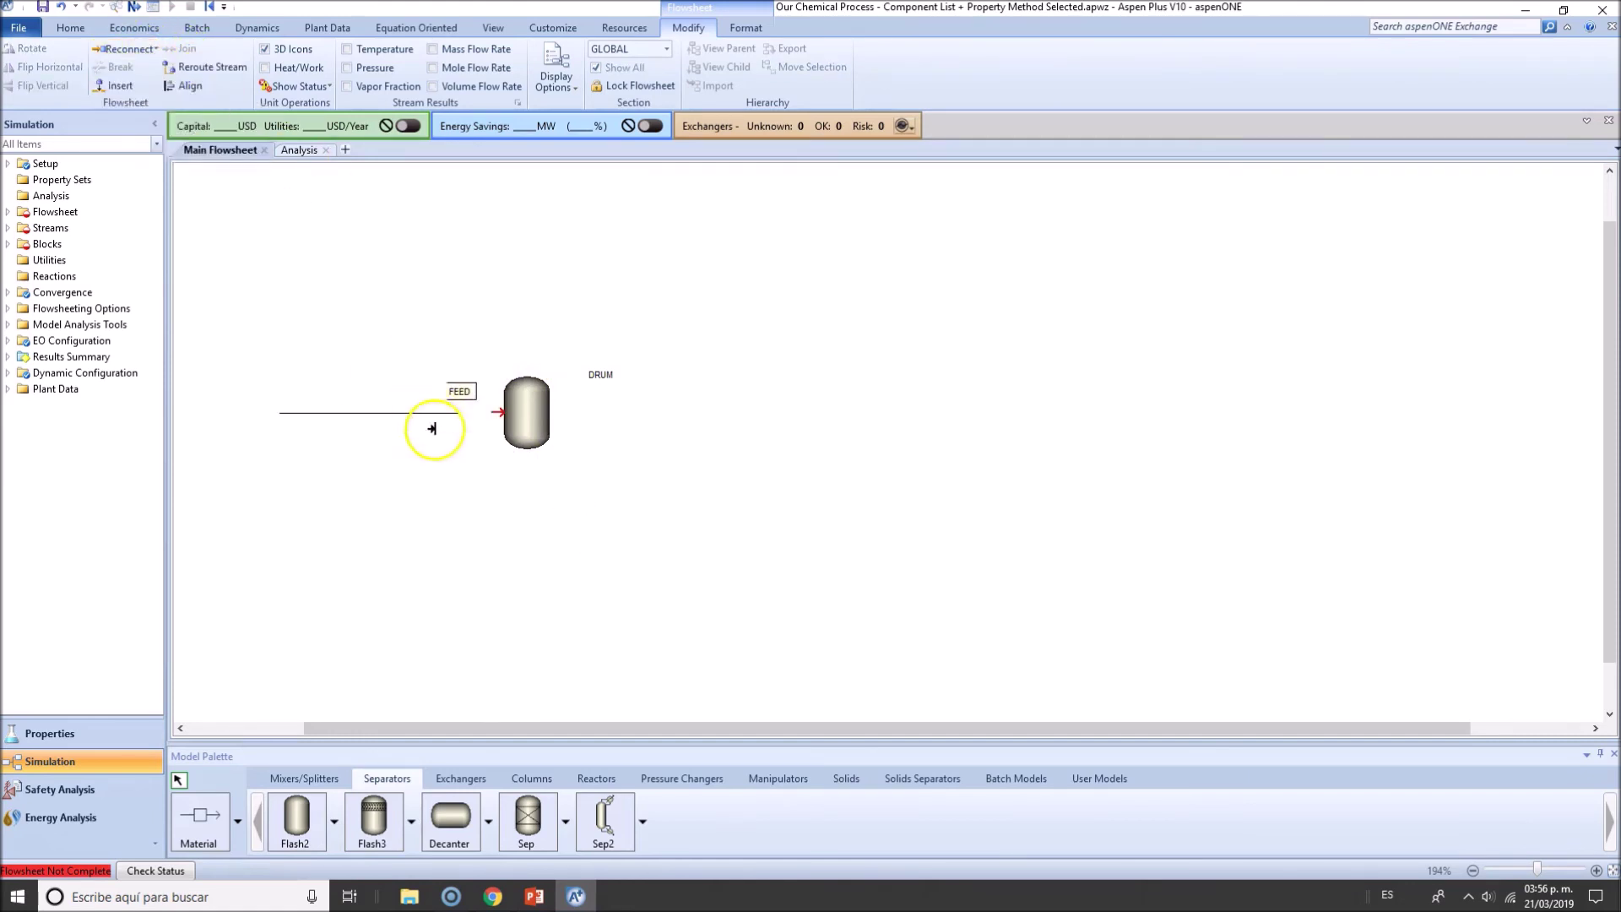
pyautogui.click(501, 413)
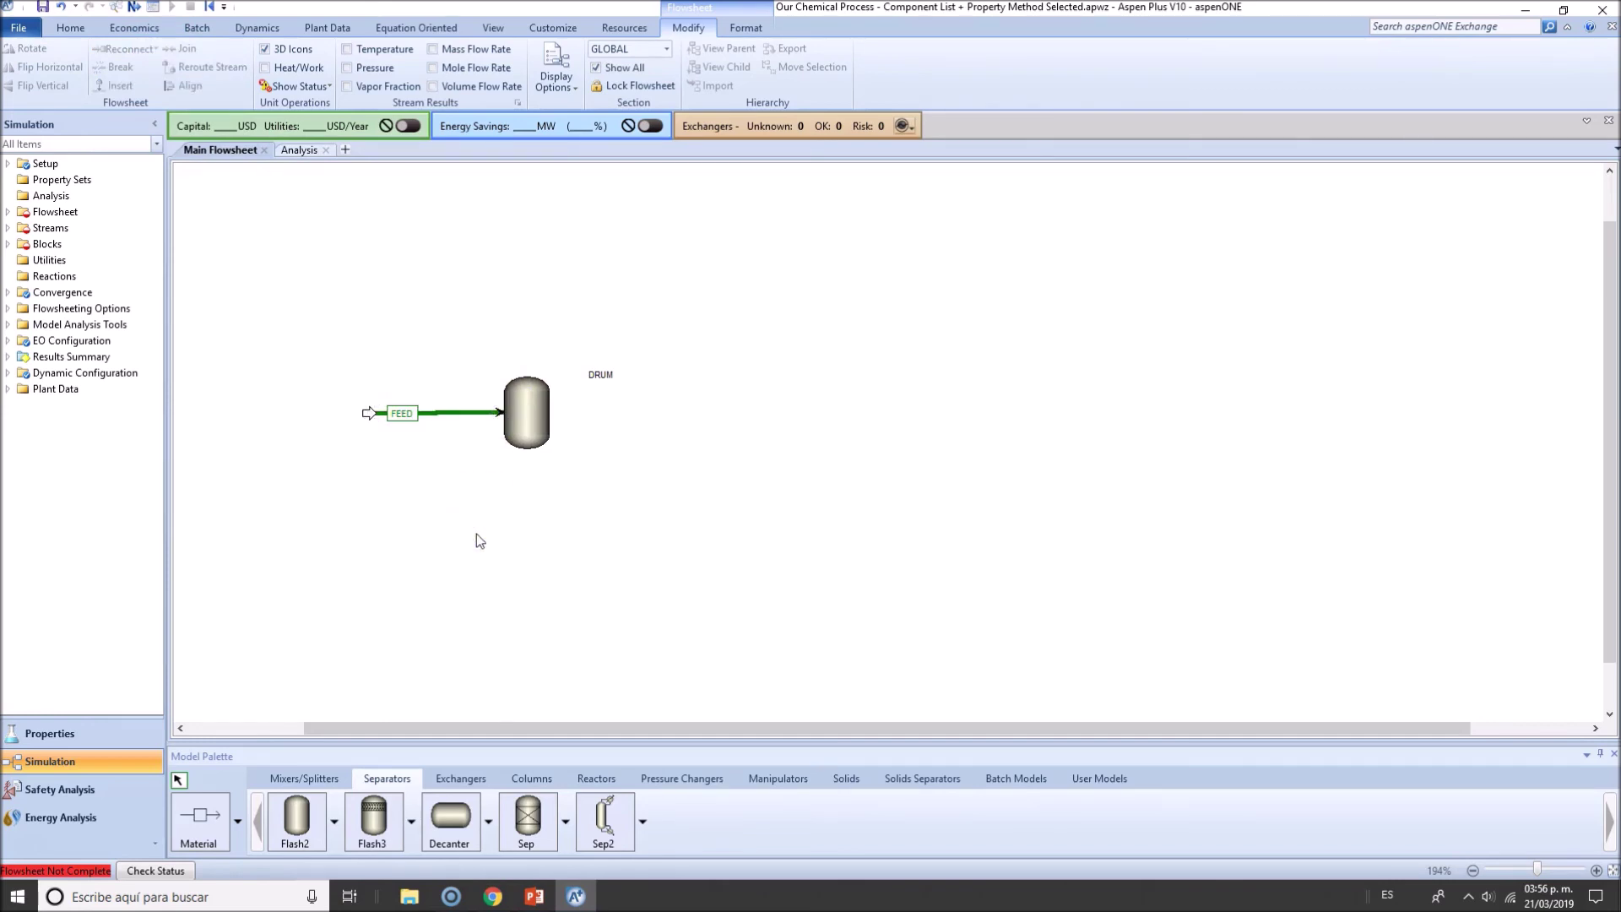
# Detach FEED from the DRUM inlet, leave it loose, and check the flowsheet input status
pyautogui.click(494, 413)
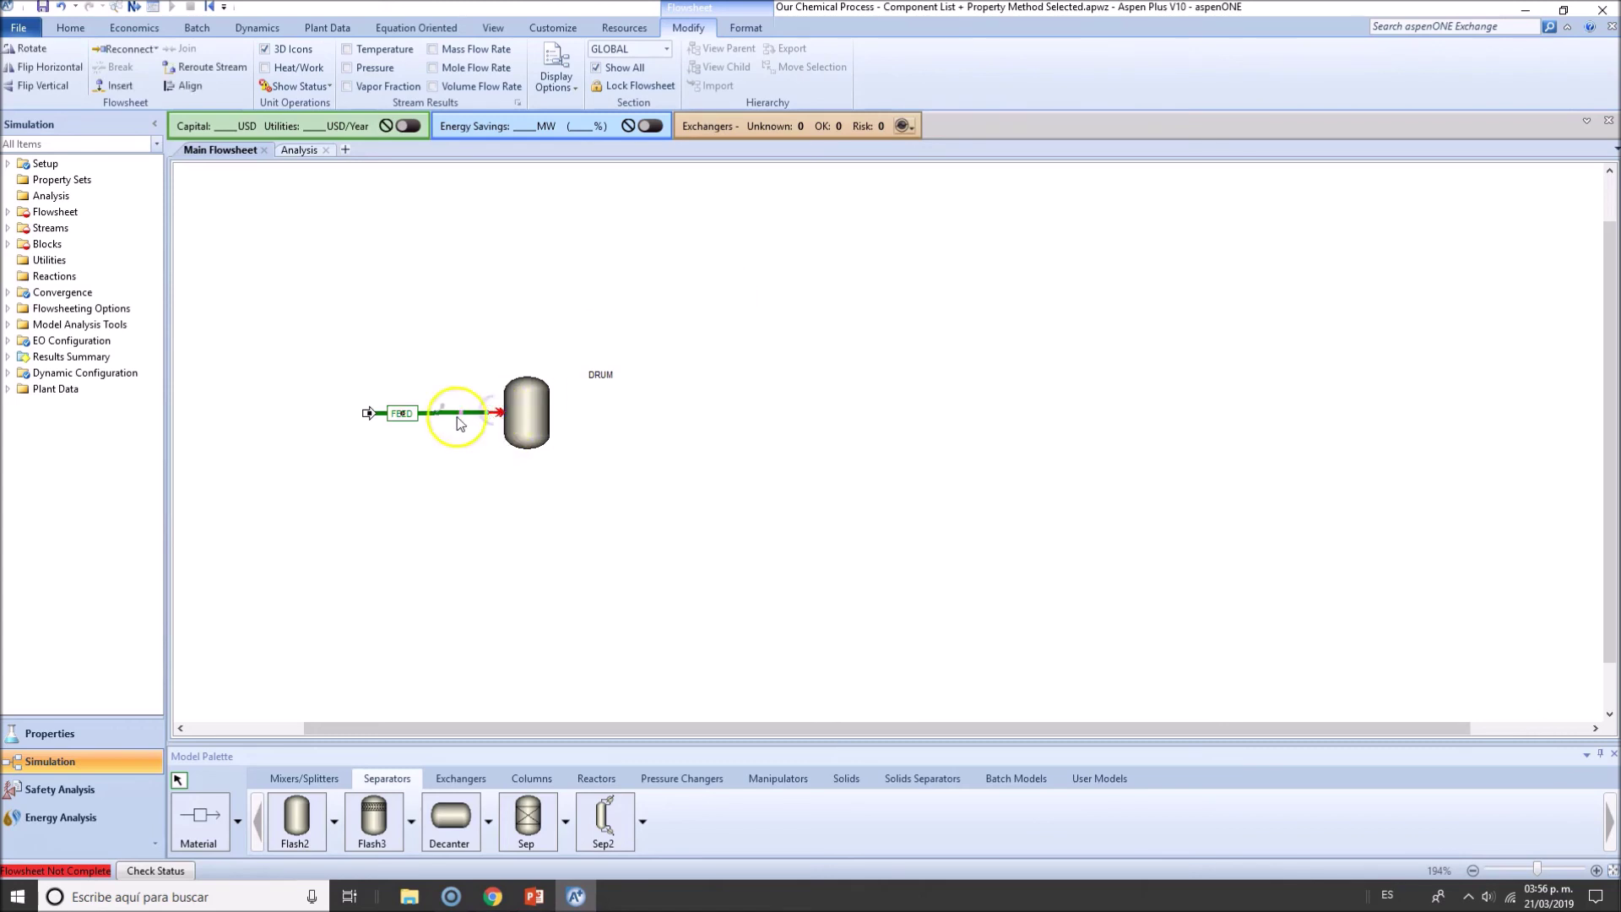
pyautogui.click(127, 49)
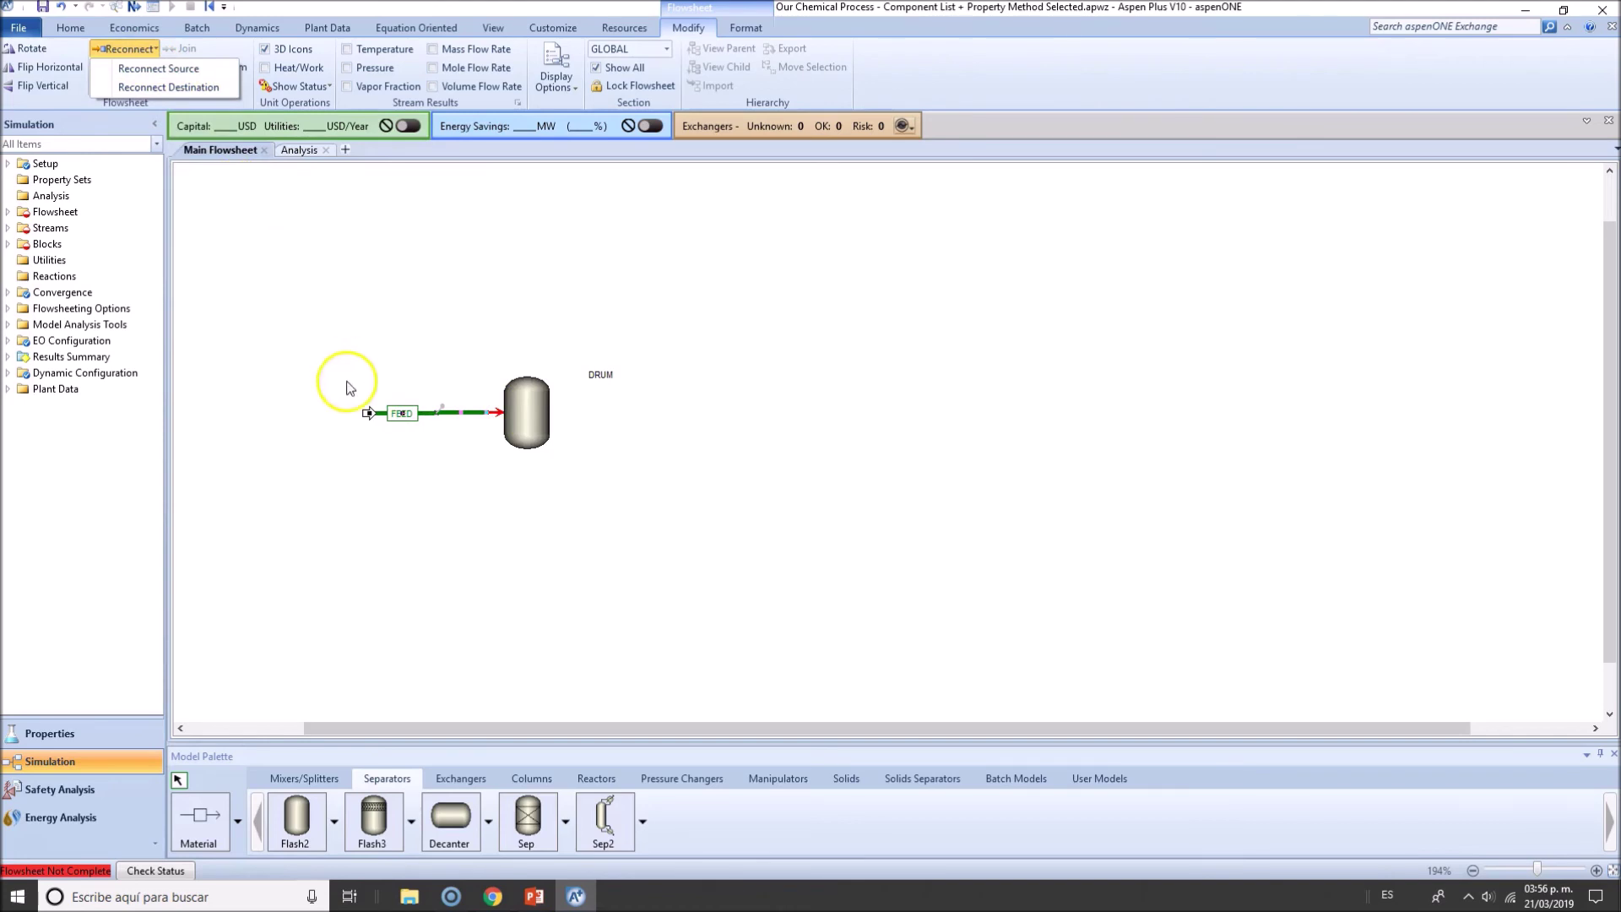
pyautogui.click(297, 460)
pyautogui.click(503, 413)
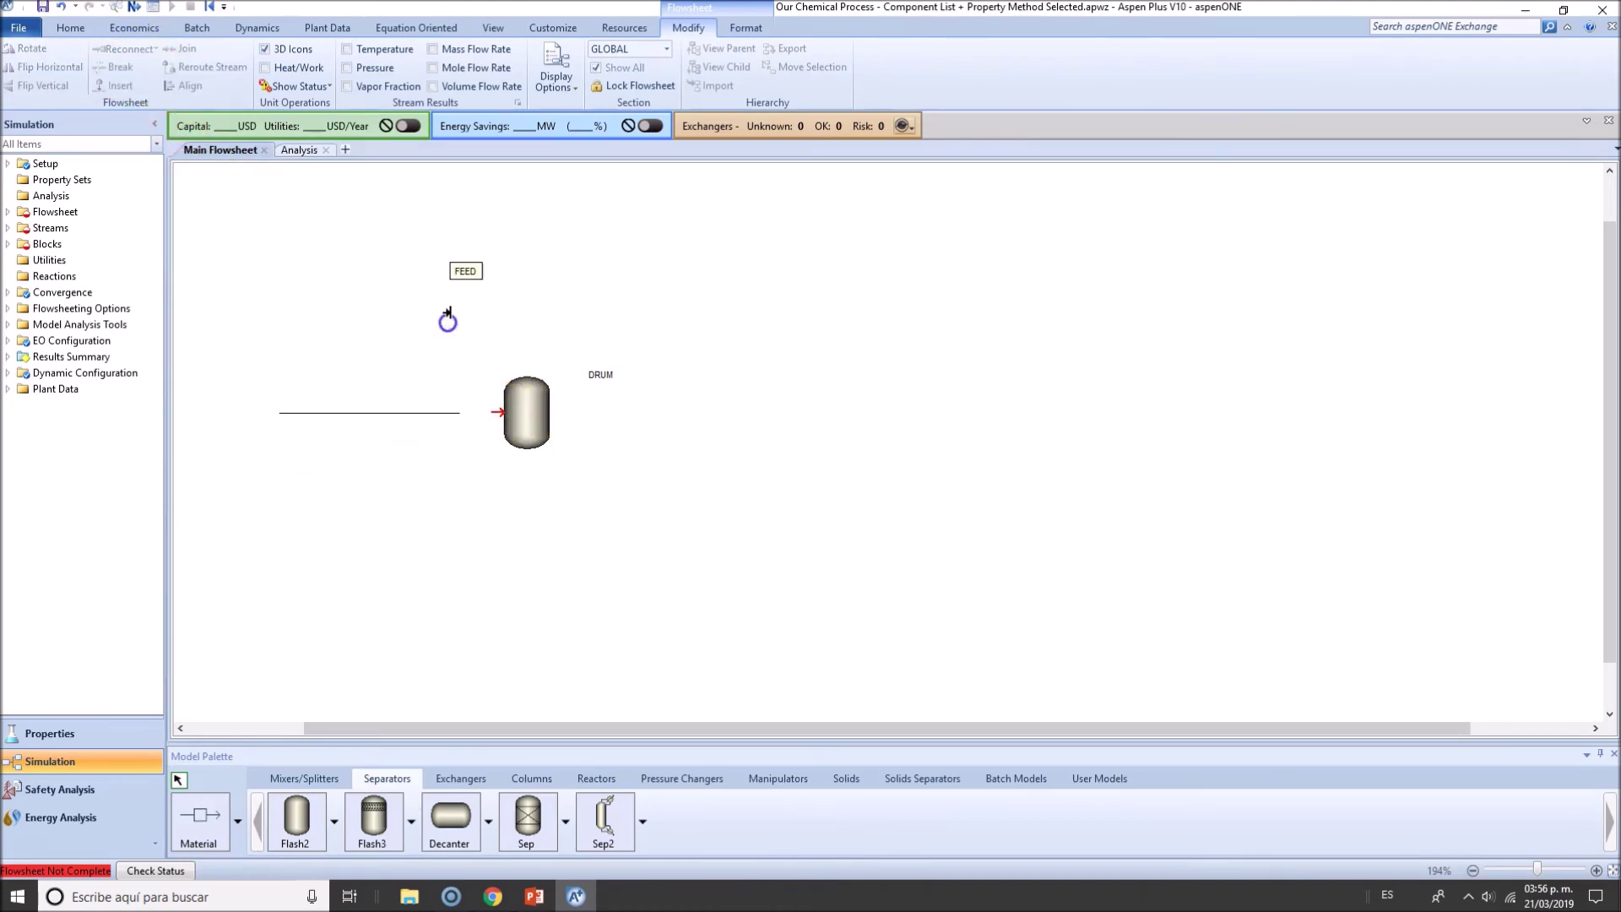
pyautogui.click(476, 312)
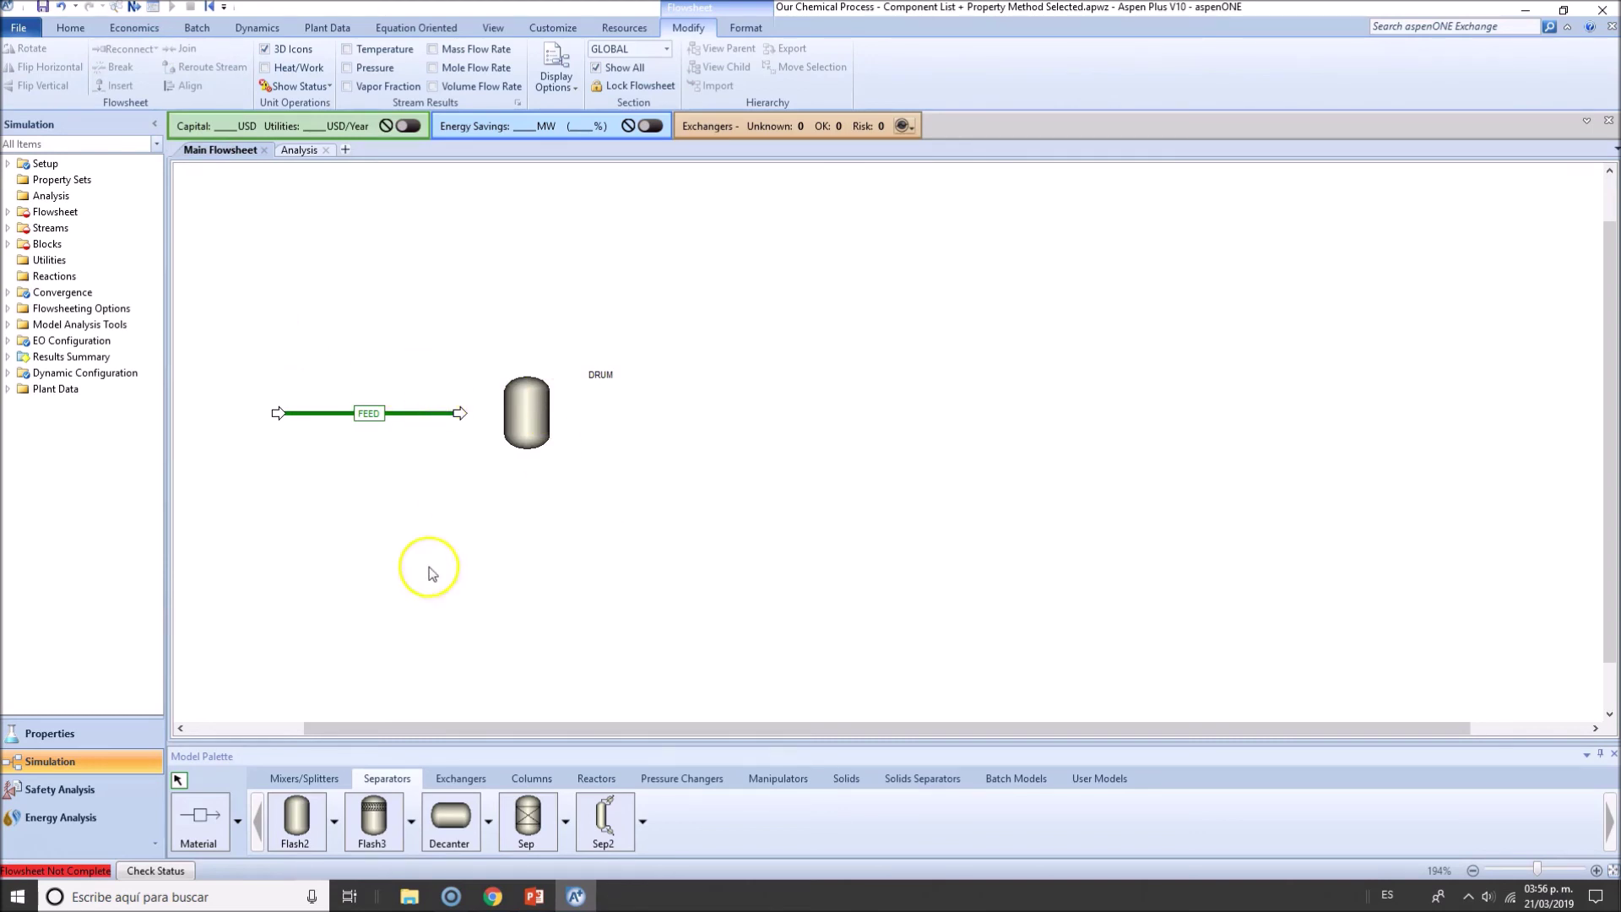
pyautogui.click(94, 207)
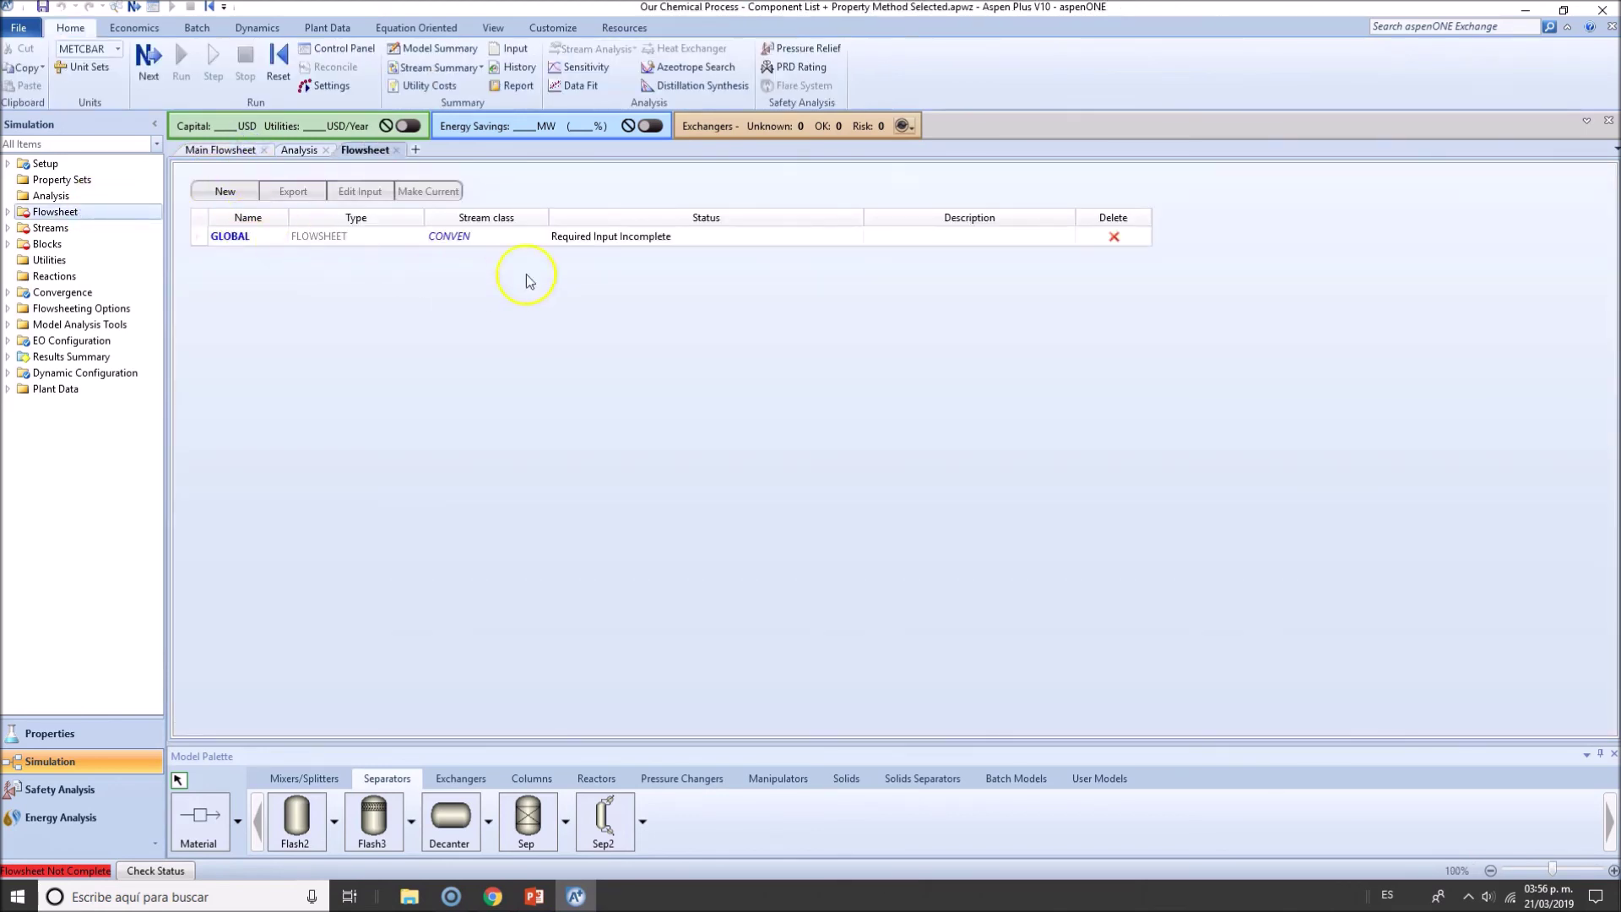
pyautogui.click(71, 228)
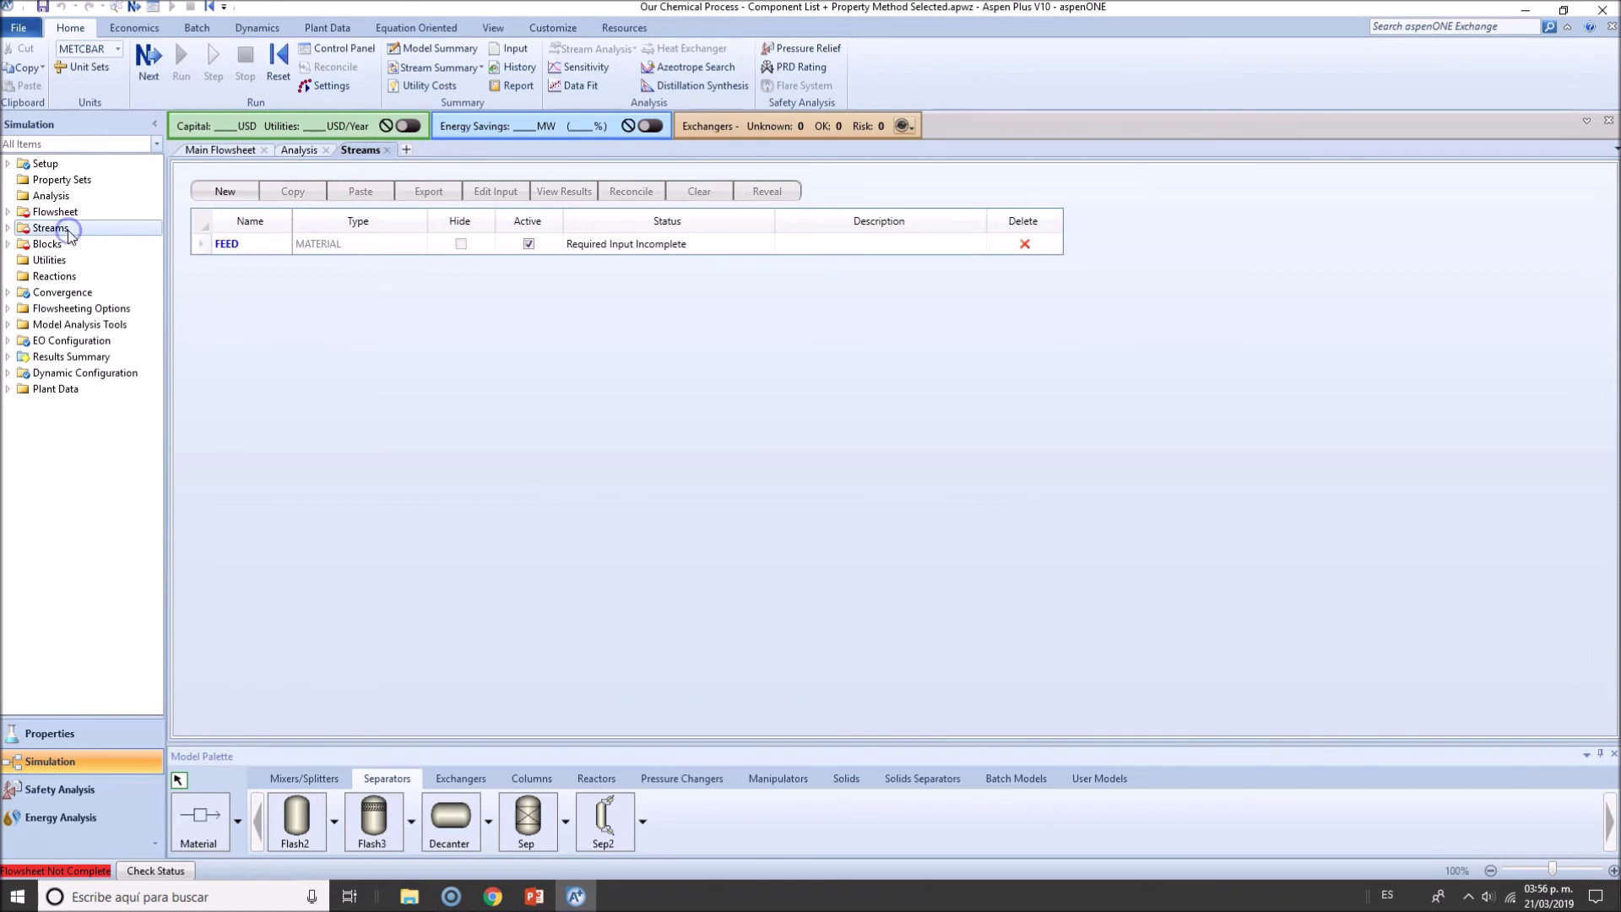
pyautogui.click(48, 244)
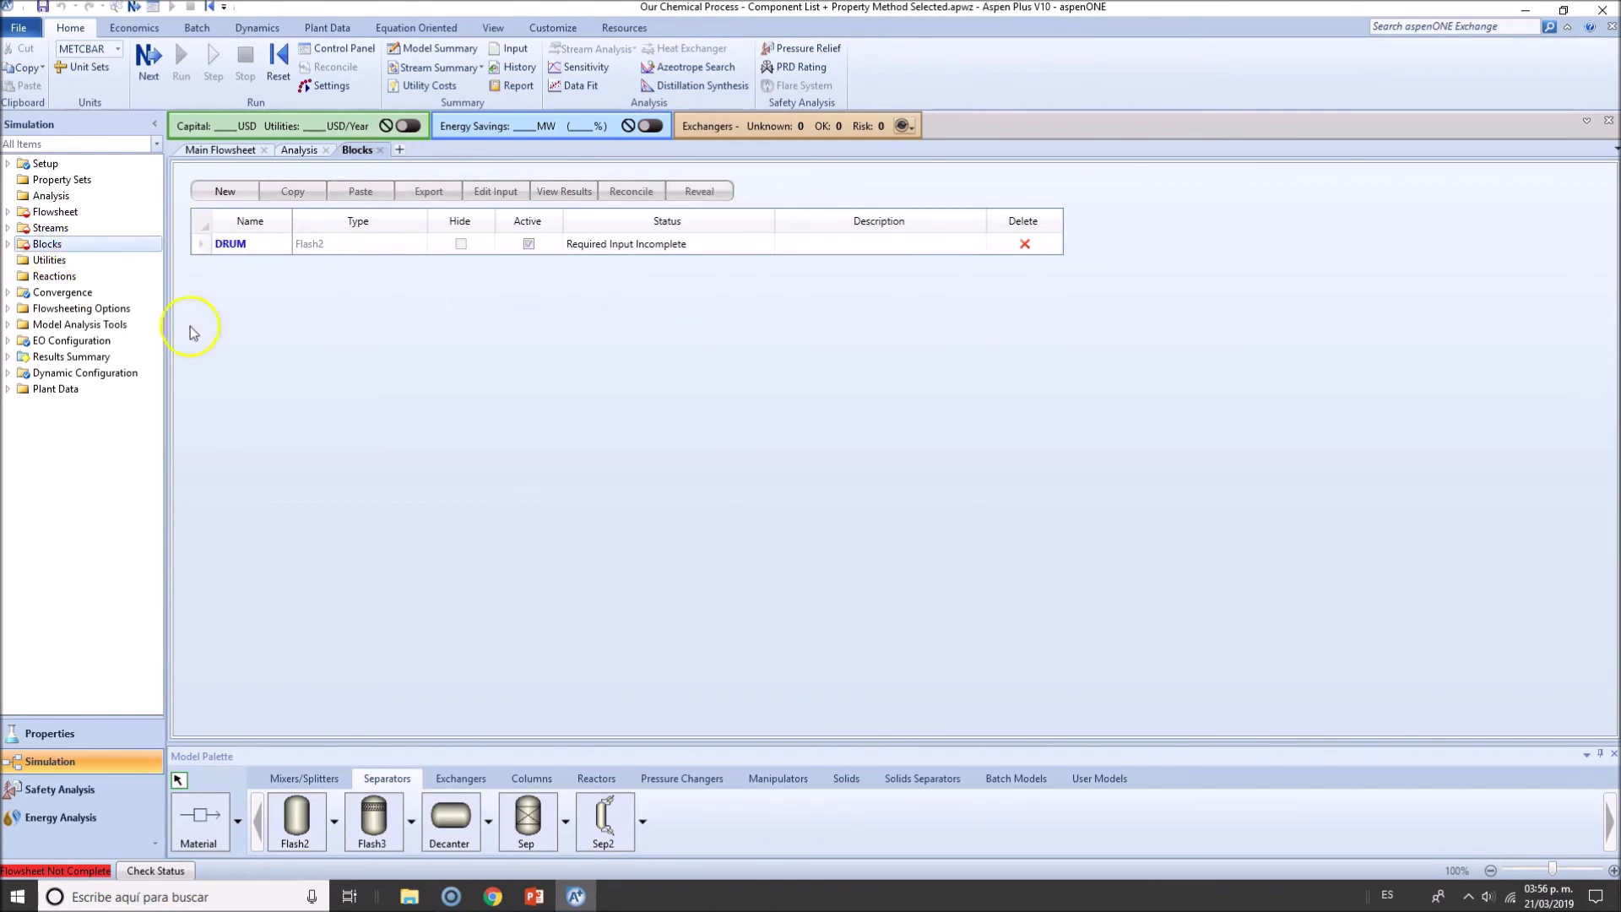
pyautogui.click(228, 150)
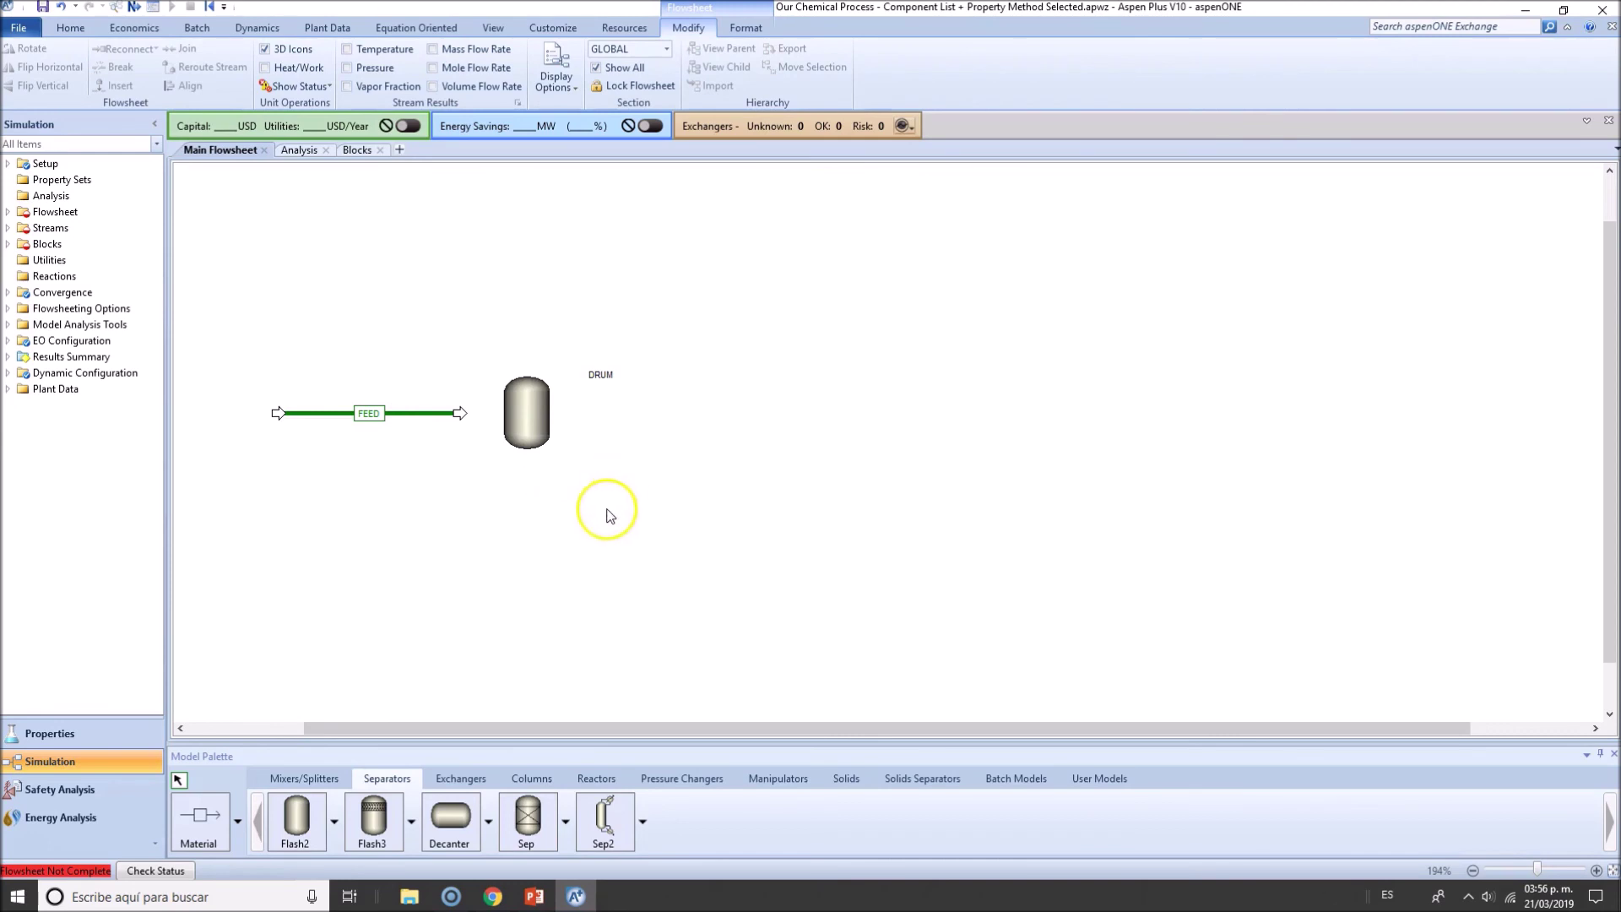
pyautogui.click(460, 415)
pyautogui.click(469, 547)
pyautogui.click(70, 28)
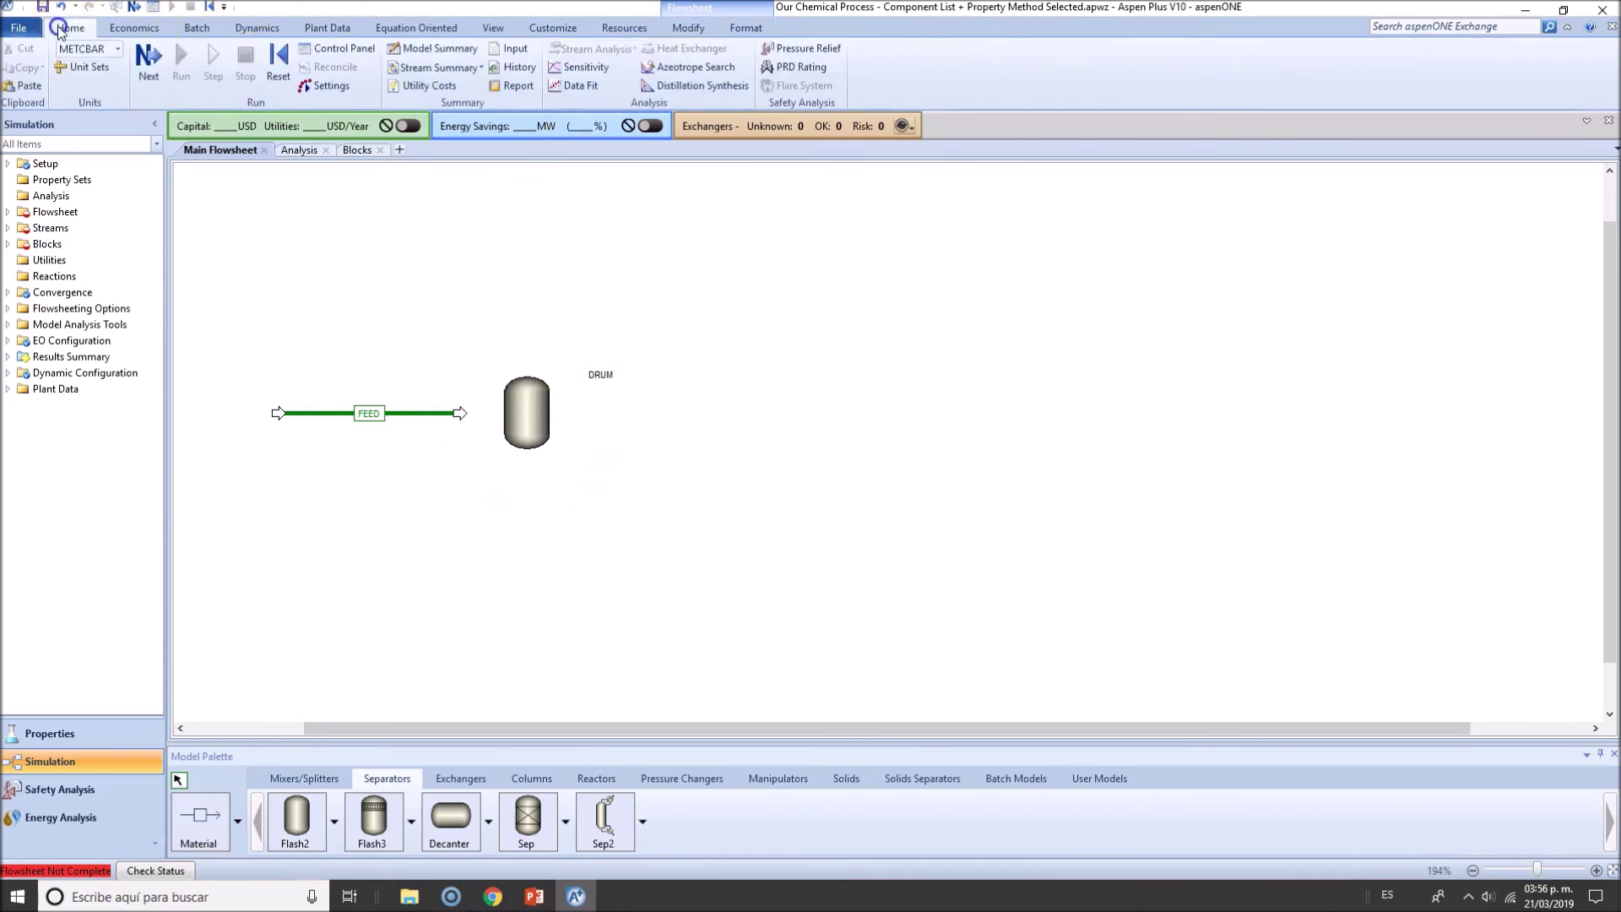
pyautogui.click(150, 77)
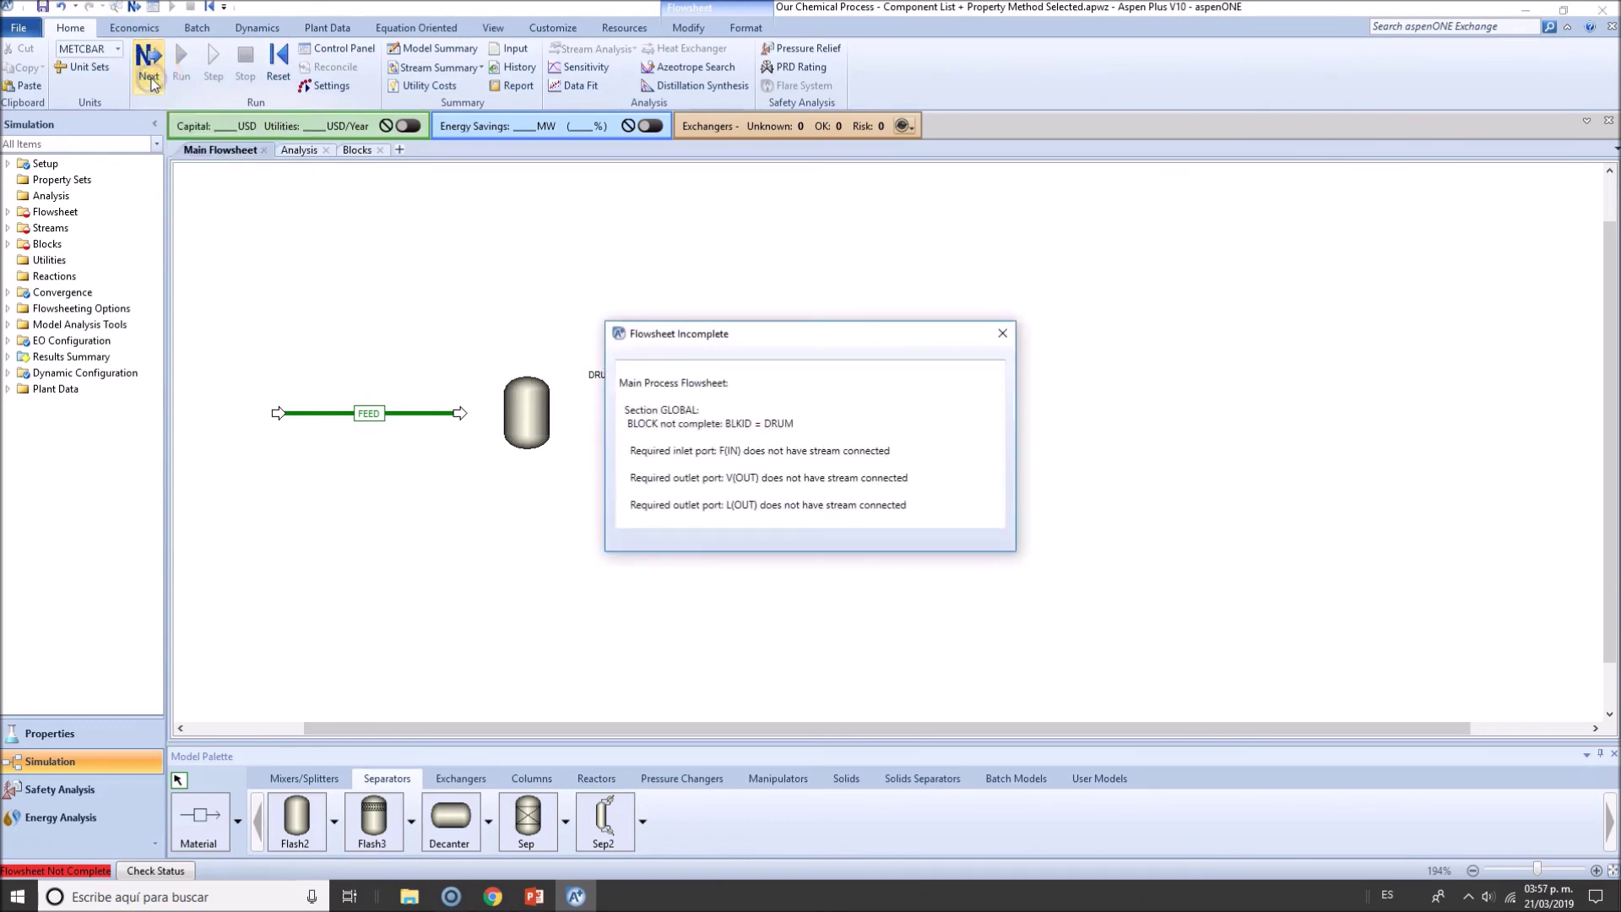
pyautogui.click(672, 382)
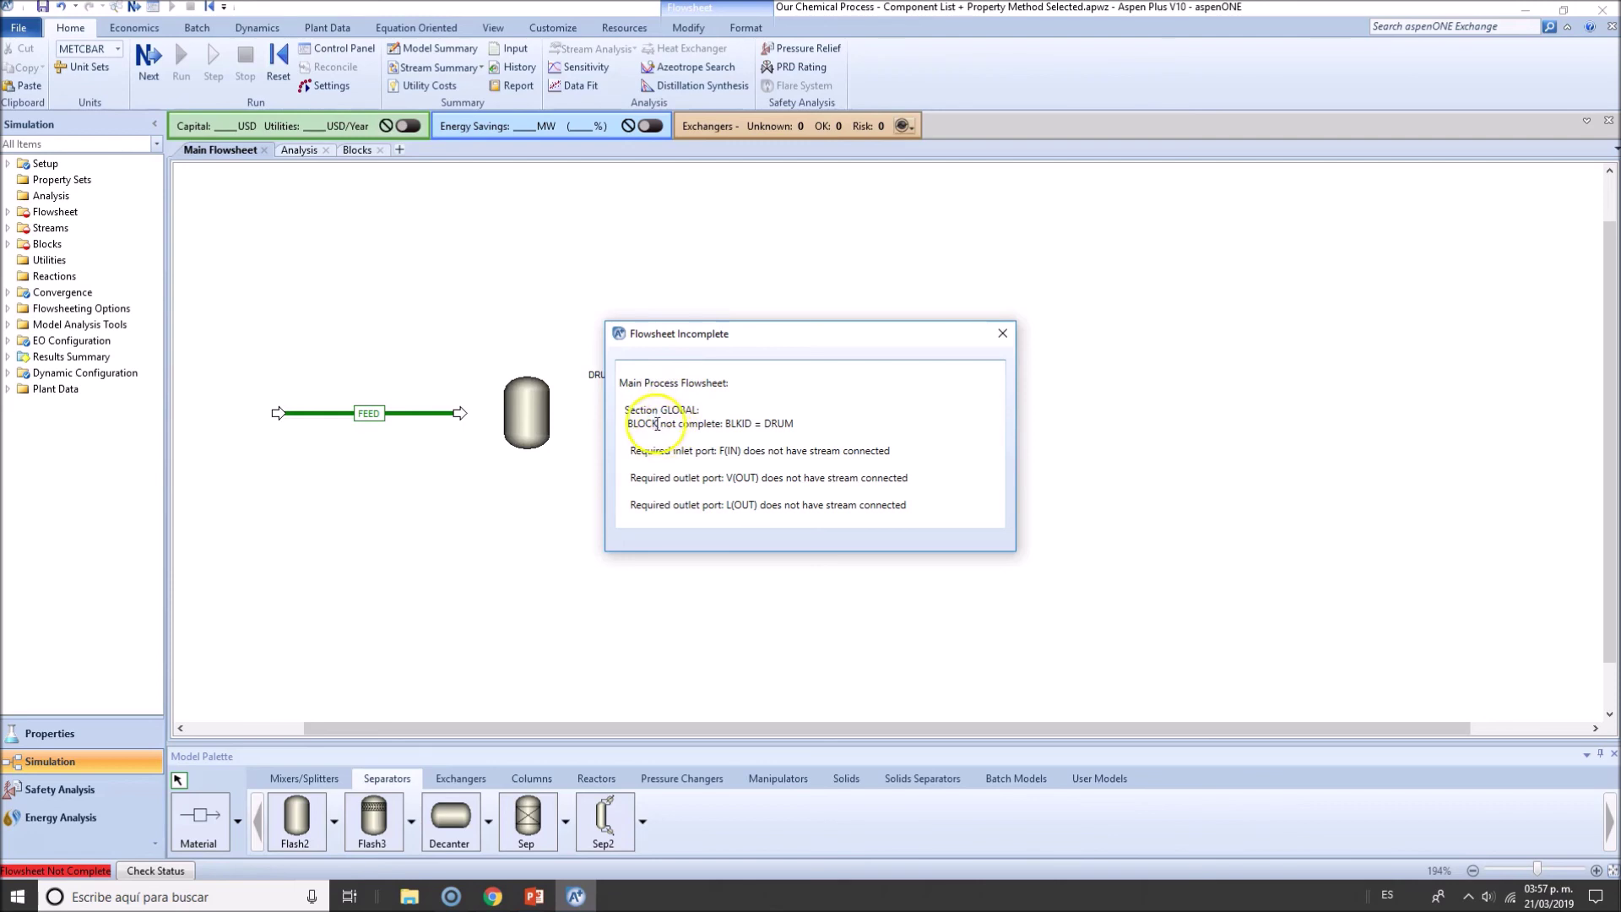
pyautogui.moveTo(626, 424); pyautogui.dragTo(817, 429)
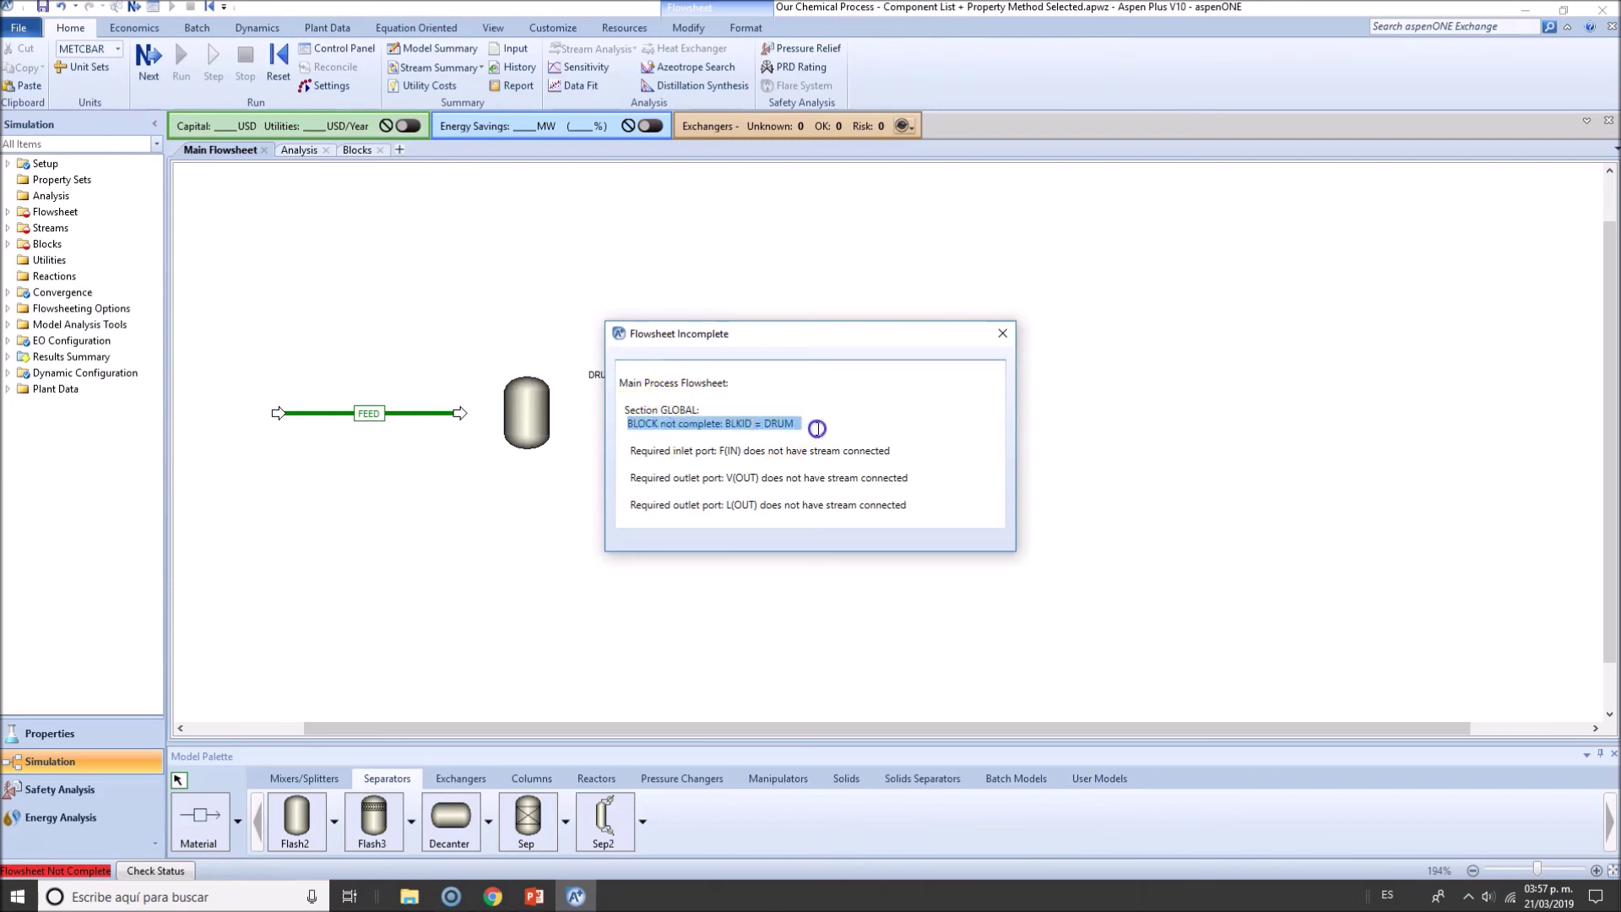
pyautogui.click(828, 430)
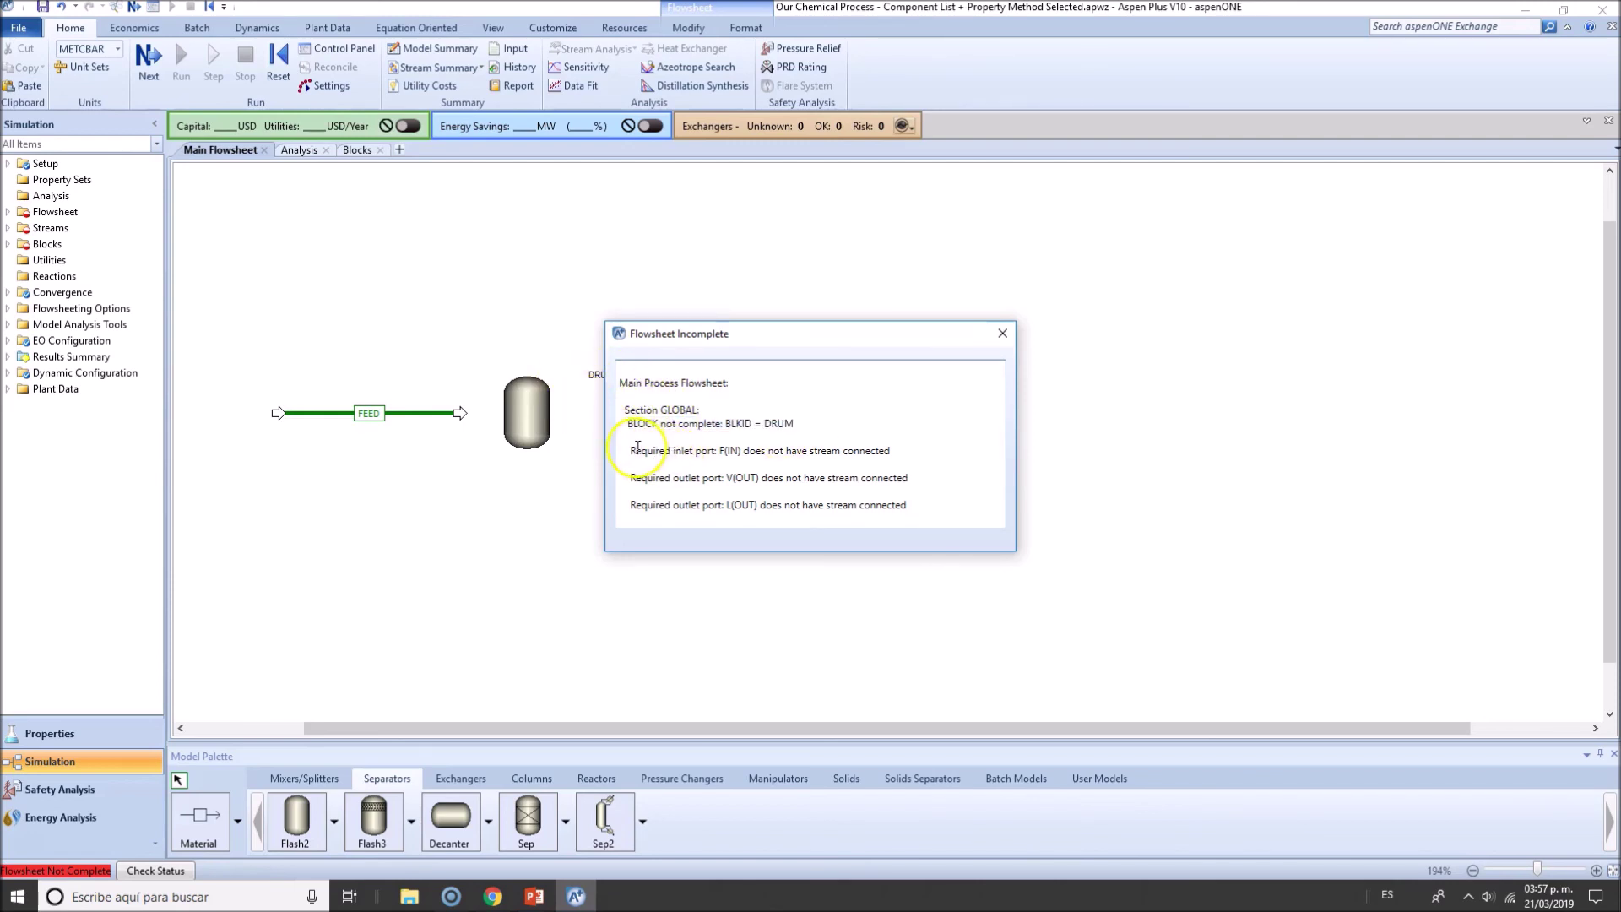
pyautogui.moveTo(632, 450); pyautogui.dragTo(898, 453)
pyautogui.moveTo(642, 478); pyautogui.dragTo(915, 478)
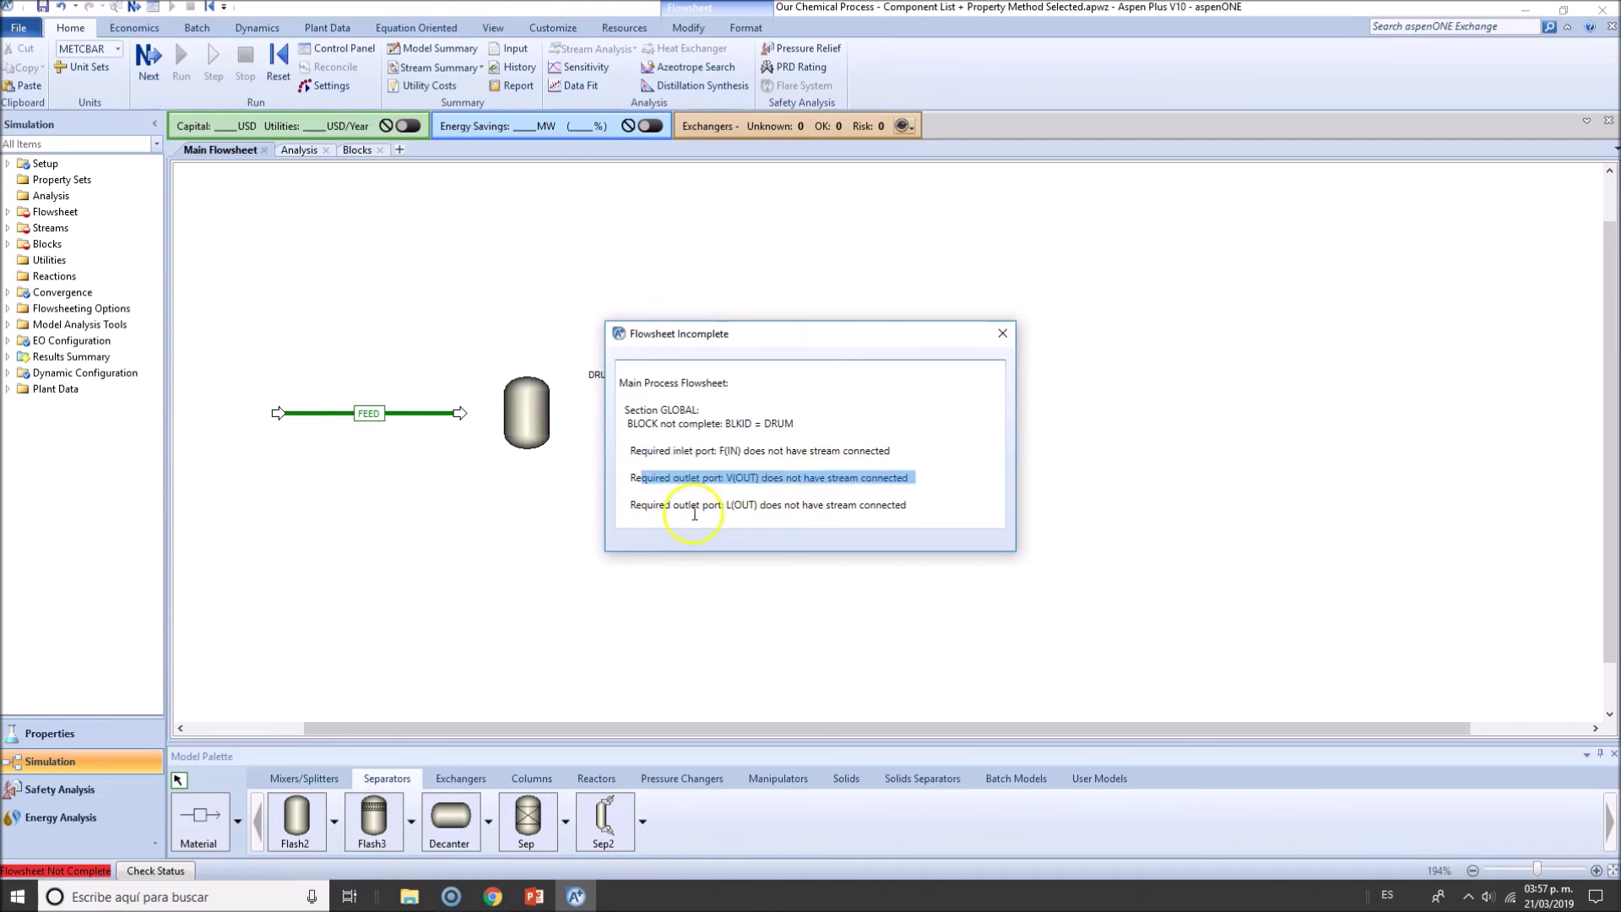
pyautogui.click(1002, 332)
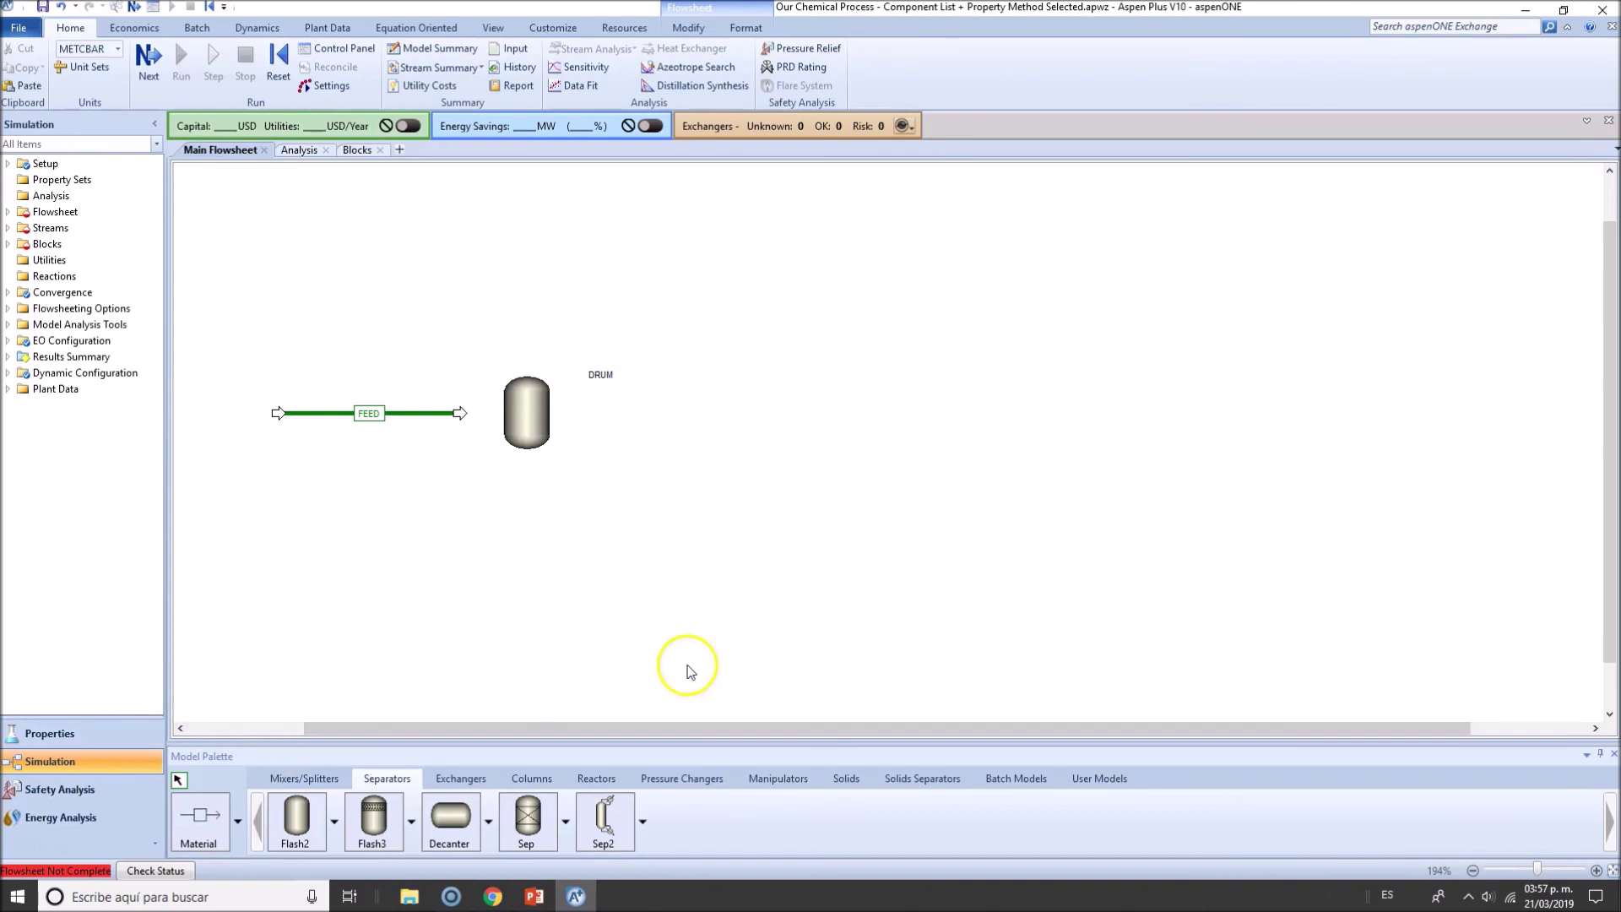
pyautogui.click(65, 745)
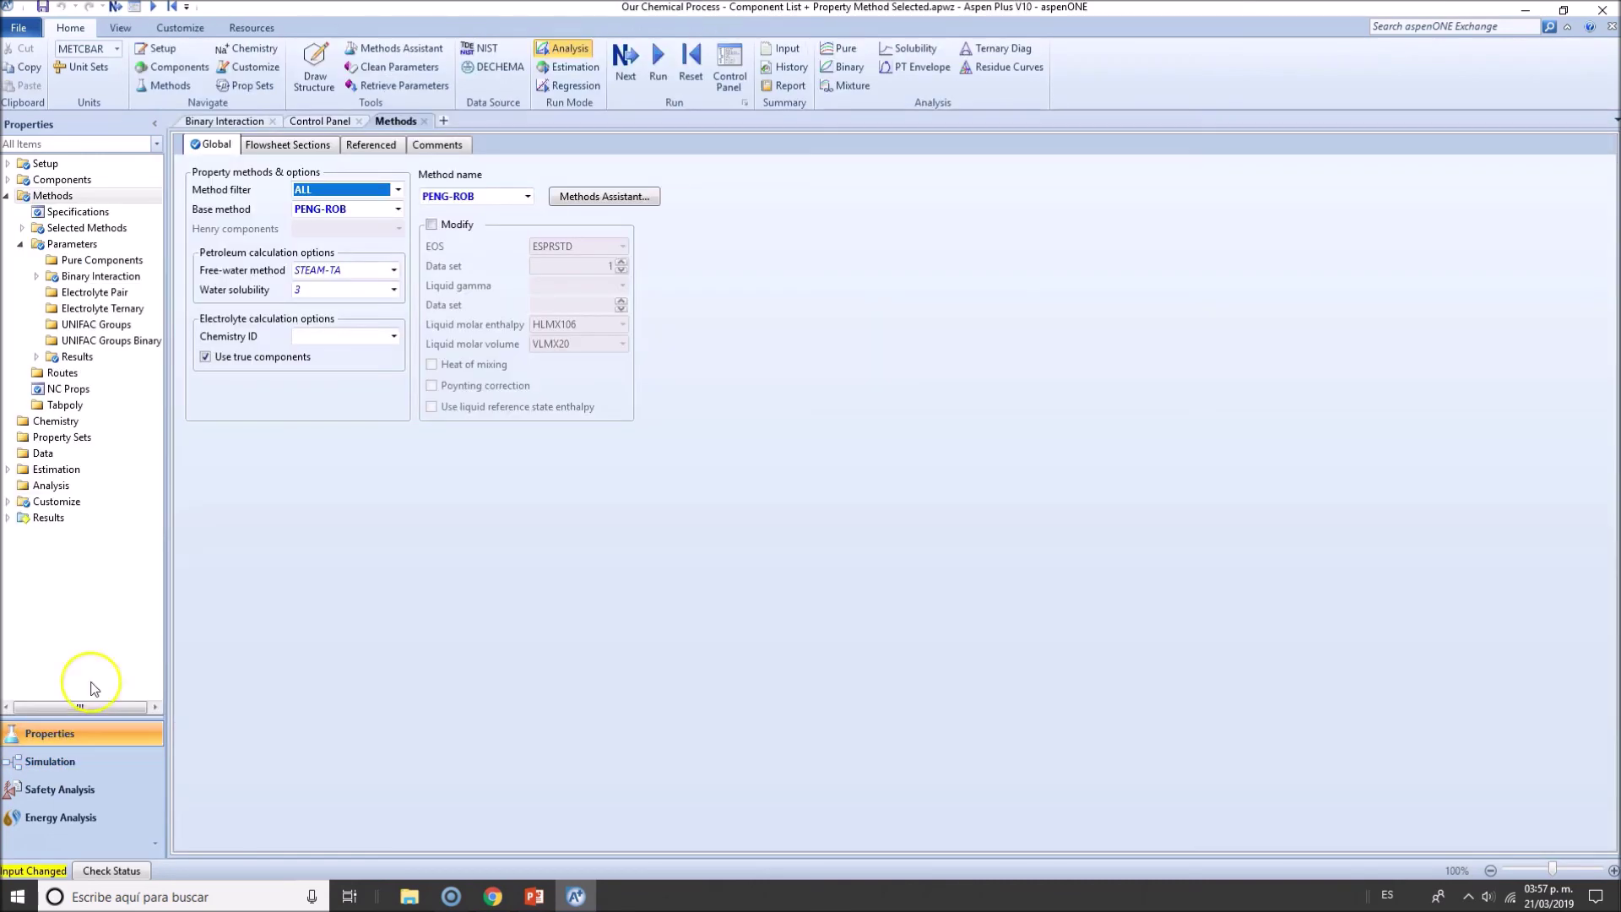
# View the Components Specifications form listing METHANE through N2, then return to Simulation
pyautogui.click(9, 195)
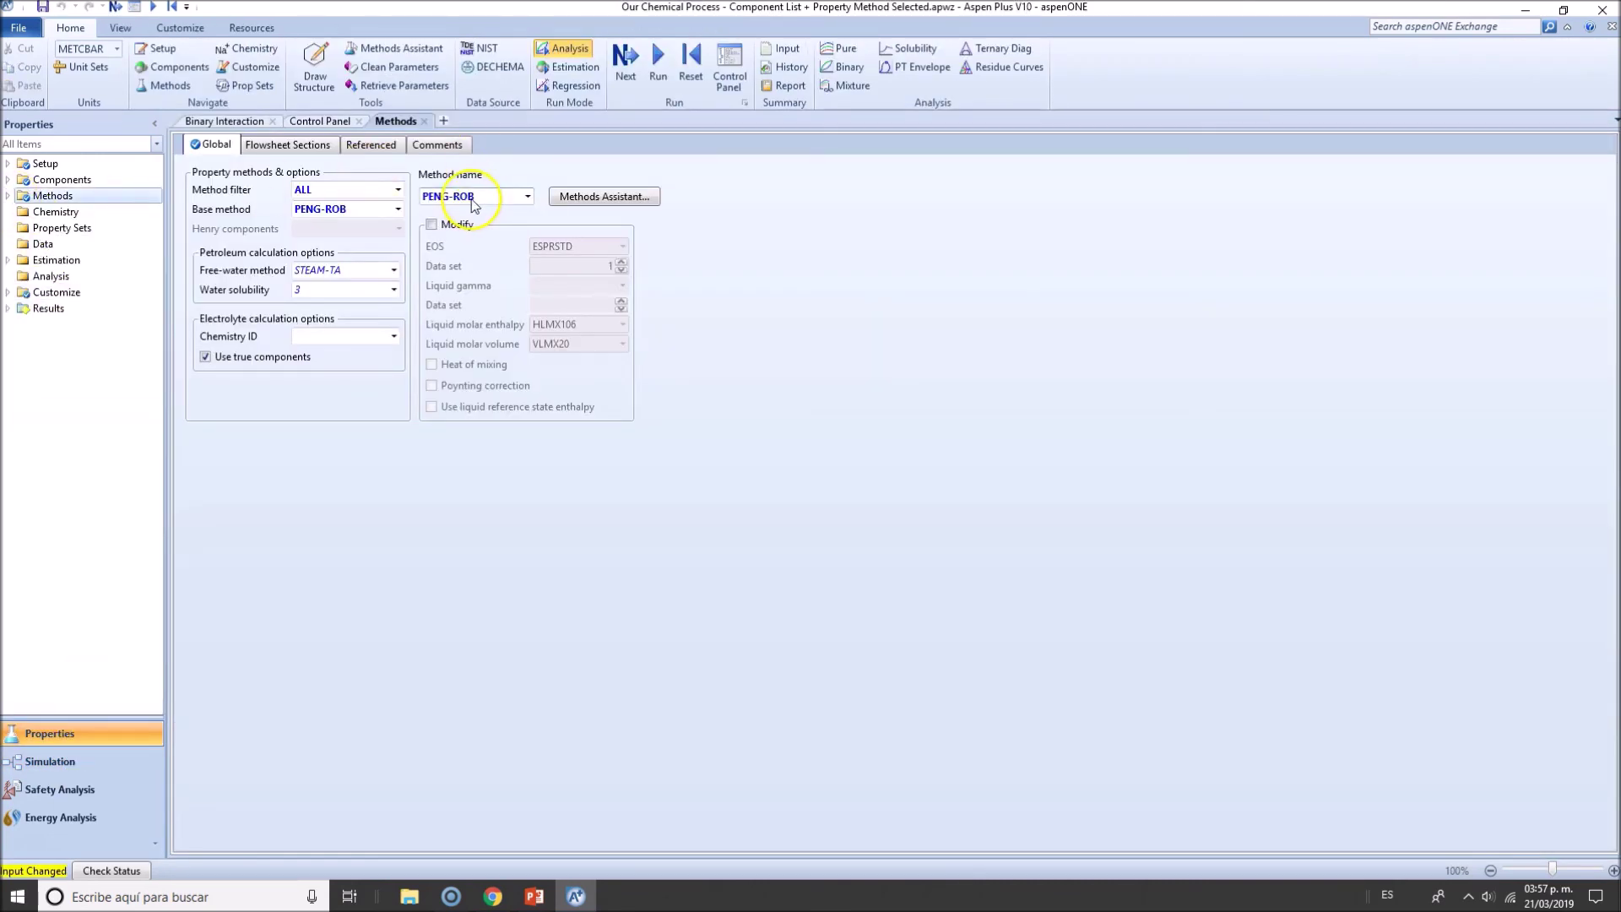
pyautogui.doubleClick(60, 180)
pyautogui.click(61, 200)
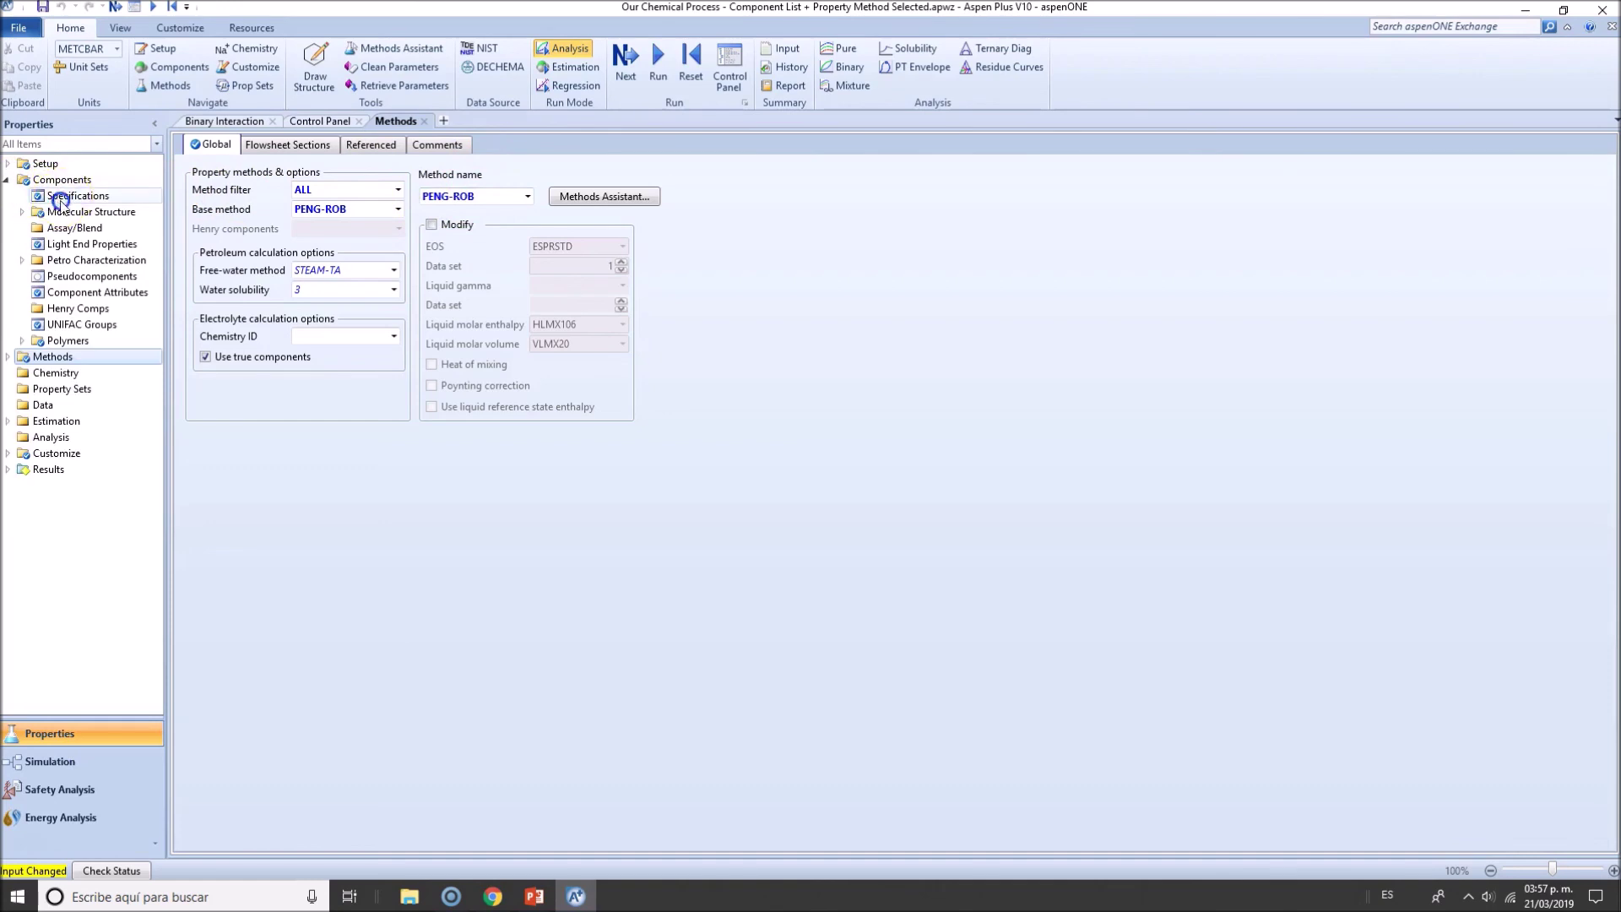
pyautogui.click(7, 180)
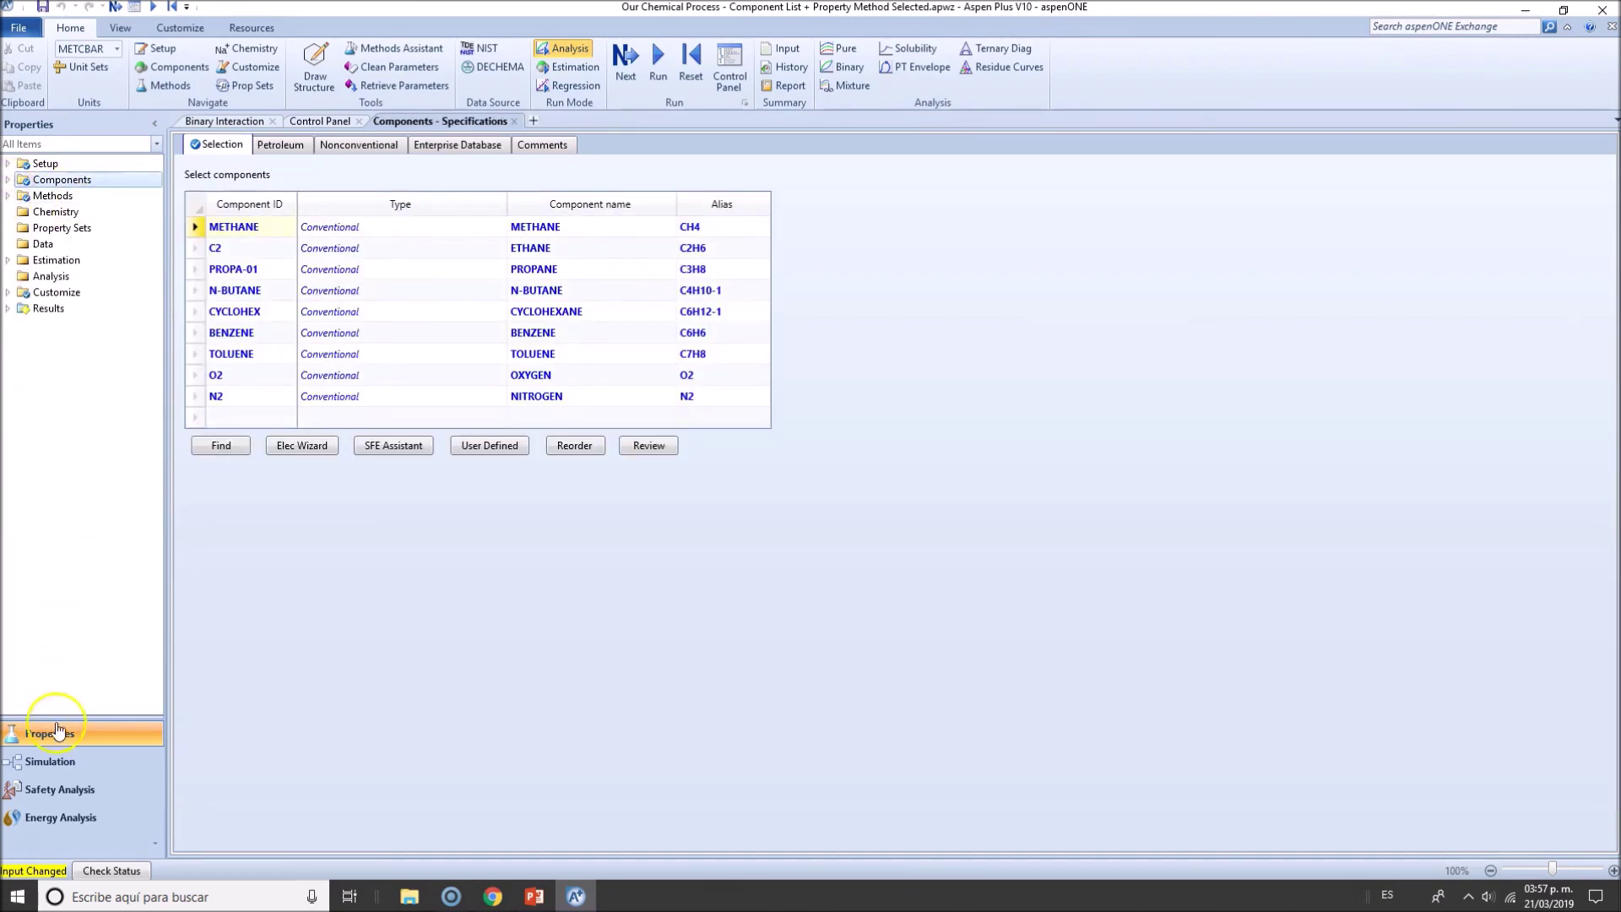
pyautogui.click(52, 761)
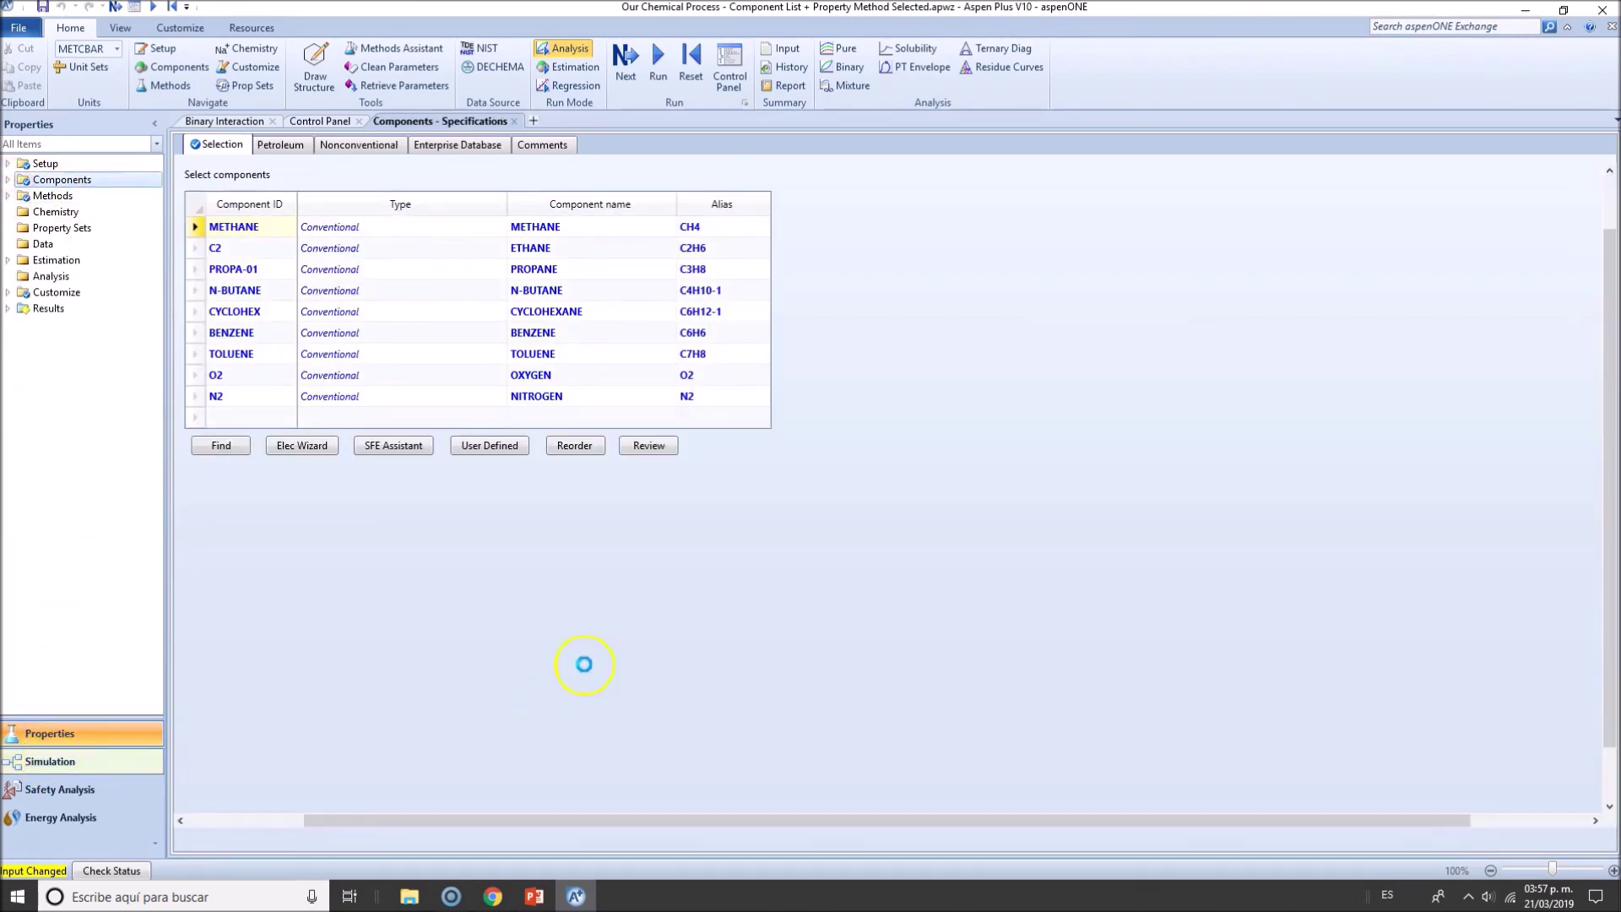